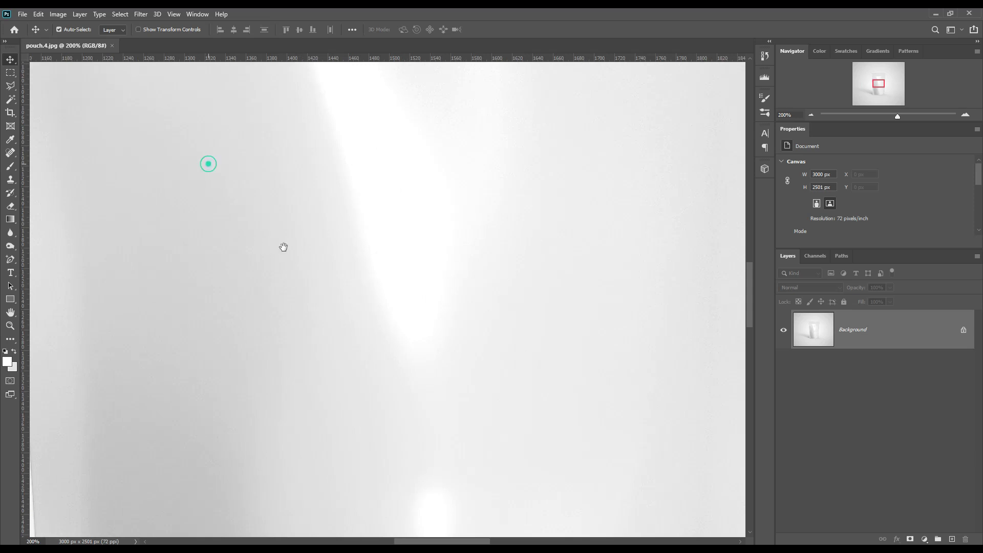
Step: Trace the pouch's left edge with the Pen tool in Shape mode, starting at its upper-left corner and working down
{"action": "left_click_drag", "start_coordinate": [483, 310], "coordinate": [430, 455]}
{"action": "left_click_drag", "start_coordinate": [447, 380], "coordinate": [372, 386]}
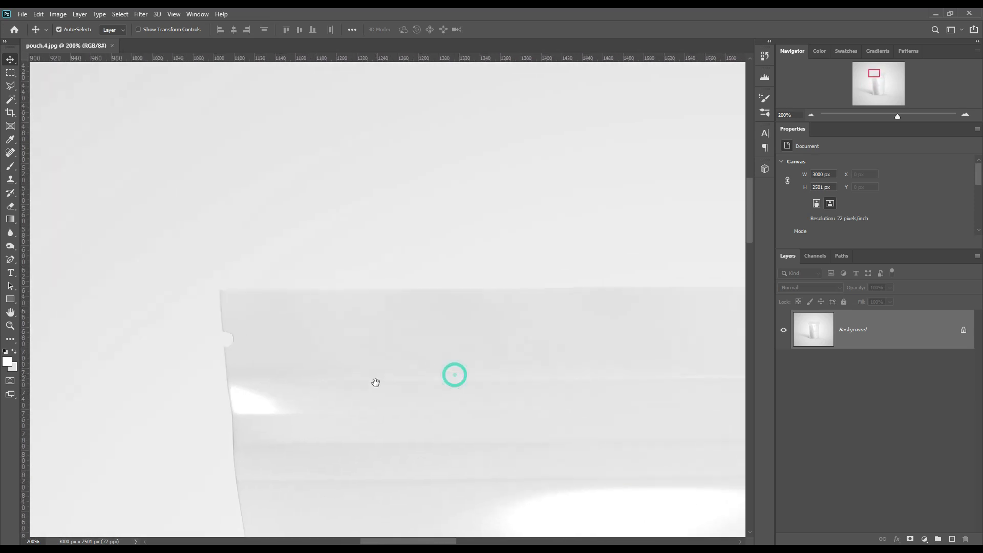
{"action": "left_click", "coordinate": [11, 260]}
{"action": "right_click", "coordinate": [11, 259]}
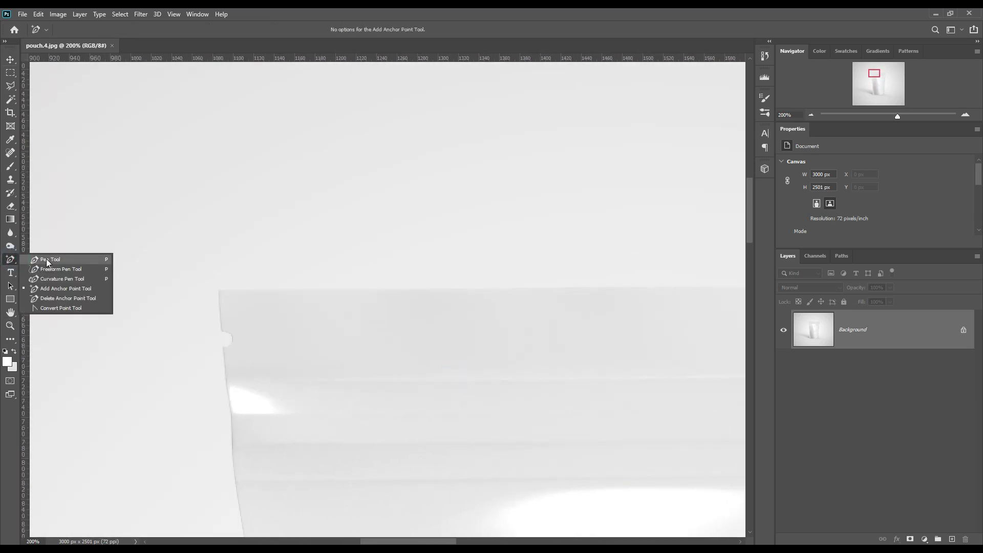
{"action": "left_click", "coordinate": [44, 260]}
{"action": "left_click", "coordinate": [219, 290]}
{"action": "left_click", "coordinate": [222, 330]}
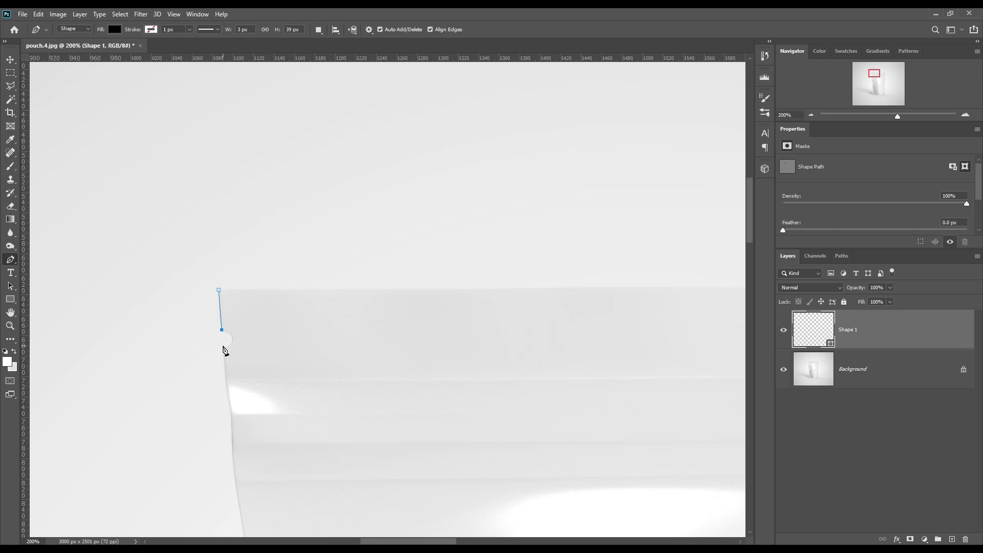
{"action": "scroll", "coordinate": [232, 379], "scroll_direction": "down", "scroll_amount": 10}
{"action": "scroll", "coordinate": [257, 420], "scroll_direction": "left", "scroll_amount": 1}
{"action": "left_click", "coordinate": [287, 357]}
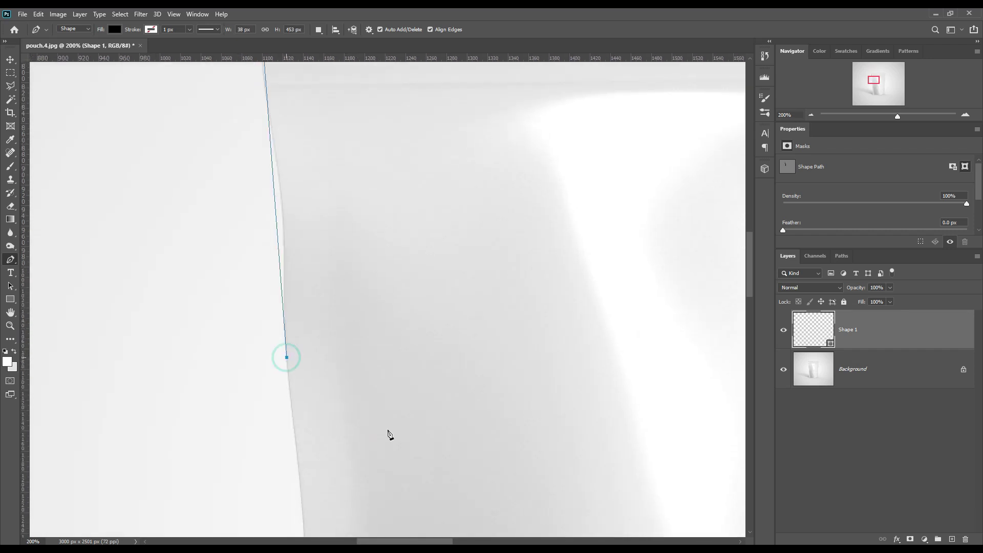
{"action": "scroll", "coordinate": [358, 405], "scroll_direction": "down", "scroll_amount": 8}
{"action": "left_click", "coordinate": [353, 423]}
Step: Continue the path along the pouch's bottom edge to the lower-right corner and set the shape layer's opacity to 0%
{"action": "scroll", "coordinate": [374, 436], "scroll_direction": "right", "scroll_amount": 12}
{"action": "scroll", "coordinate": [379, 461], "scroll_direction": "up", "scroll_amount": 2}
{"action": "left_click", "coordinate": [357, 478]}
{"action": "left_click", "coordinate": [520, 439]}
{"action": "key", "text": "0"}
{"action": "key", "text": "0"}
Step: Trace the pouch's right side and top edge, closing the outline at the upper-left corner
{"action": "scroll", "coordinate": [568, 448], "scroll_direction": "up", "scroll_amount": 20}
{"action": "left_click", "coordinate": [531, 287]}
{"action": "scroll", "coordinate": [604, 292], "scroll_direction": "up", "scroll_amount": 4}
{"action": "scroll", "coordinate": [564, 307], "scroll_direction": "right", "scroll_amount": 2}
{"action": "left_click", "coordinate": [508, 310]}
{"action": "scroll", "coordinate": [523, 325], "scroll_direction": "left", "scroll_amount": 12}
{"action": "left_click", "coordinate": [264, 318]}
Step: Add anchor points along the outline's left side with the Add Anchor Point tool so it follows the pouch's curved edge
{"action": "right_click", "coordinate": [11, 260]}
{"action": "left_click", "coordinate": [57, 291]}
{"action": "left_click", "coordinate": [274, 363]}
{"action": "scroll", "coordinate": [358, 356], "scroll_direction": "down", "scroll_amount": 5}
{"action": "scroll", "coordinate": [358, 356], "scroll_direction": "right", "scroll_amount": 2}
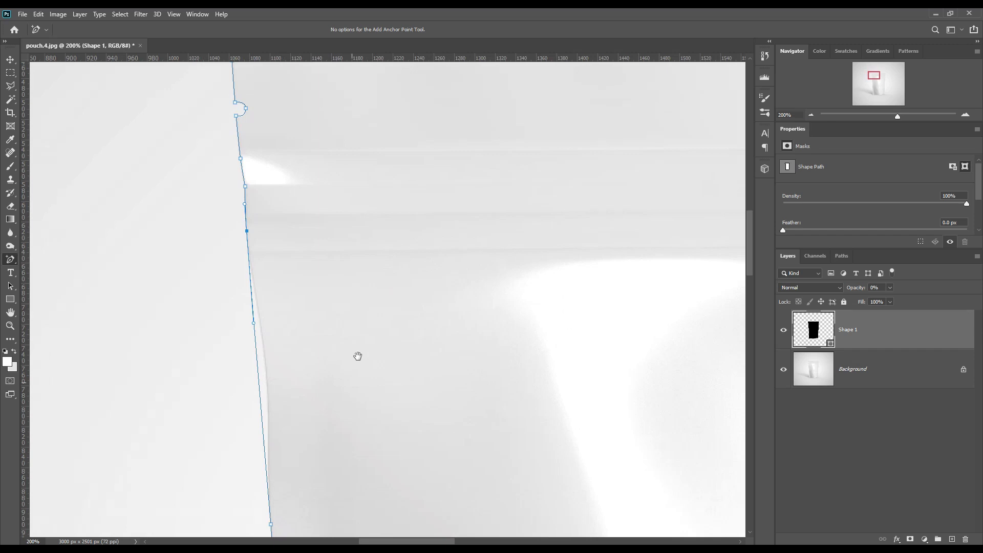
{"action": "scroll", "coordinate": [307, 446], "scroll_direction": "down", "scroll_amount": 3}
{"action": "left_click", "coordinate": [267, 358]}
{"action": "scroll", "coordinate": [377, 435], "scroll_direction": "down", "scroll_amount": 5}
{"action": "scroll", "coordinate": [377, 435], "scroll_direction": "right", "scroll_amount": 2}
{"action": "left_click", "coordinate": [248, 171]}
Step: Refine the outline with anchor points down the lower left side and around the bottom-left corner of the pouch
{"action": "scroll", "coordinate": [362, 433], "scroll_direction": "down", "scroll_amount": 5}
{"action": "scroll", "coordinate": [362, 432], "scroll_direction": "left", "scroll_amount": 1}
{"action": "left_click", "coordinate": [295, 179]}
{"action": "left_click", "coordinate": [298, 241]}
{"action": "left_click", "coordinate": [295, 355]}
{"action": "left_click", "coordinate": [295, 434]}
{"action": "left_click", "coordinate": [369, 446]}
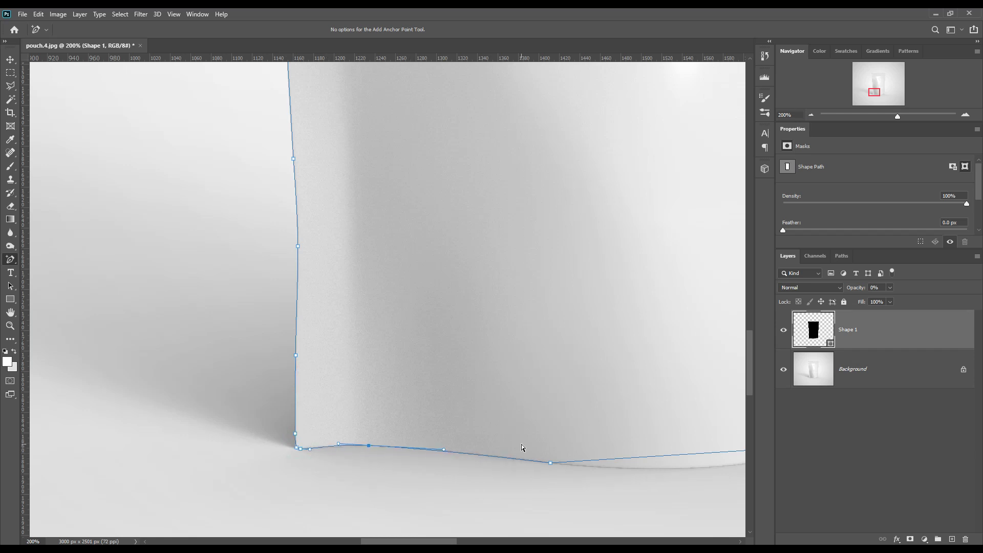
Step: Curve the outline's bottom segment with anchor points to match the pouch's wavy base up to the bottom-right corner
{"action": "scroll", "coordinate": [521, 449], "scroll_direction": "down", "scroll_amount": 2}
{"action": "scroll", "coordinate": [522, 448], "scroll_direction": "right", "scroll_amount": 5}
{"action": "left_click_drag", "start_coordinate": [356, 396], "coordinate": [419, 373]}
{"action": "left_click_drag", "start_coordinate": [561, 349], "coordinate": [625, 349]}
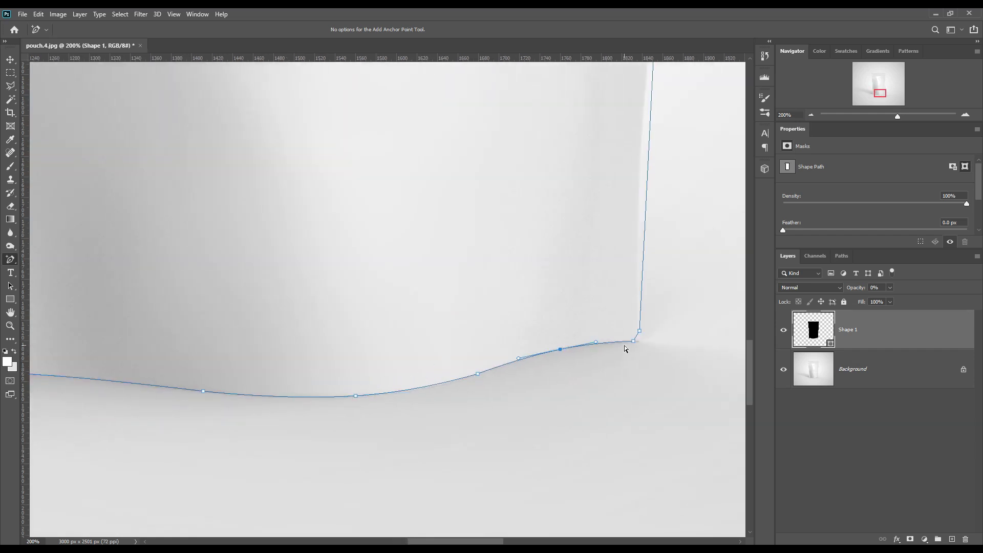
Step: Fit the outline to the pouch's right edge with anchor points, from the base up to the tear notch
{"action": "scroll", "coordinate": [563, 354], "scroll_direction": "up", "scroll_amount": 5}
{"action": "scroll", "coordinate": [563, 353], "scroll_direction": "right", "scroll_amount": 3}
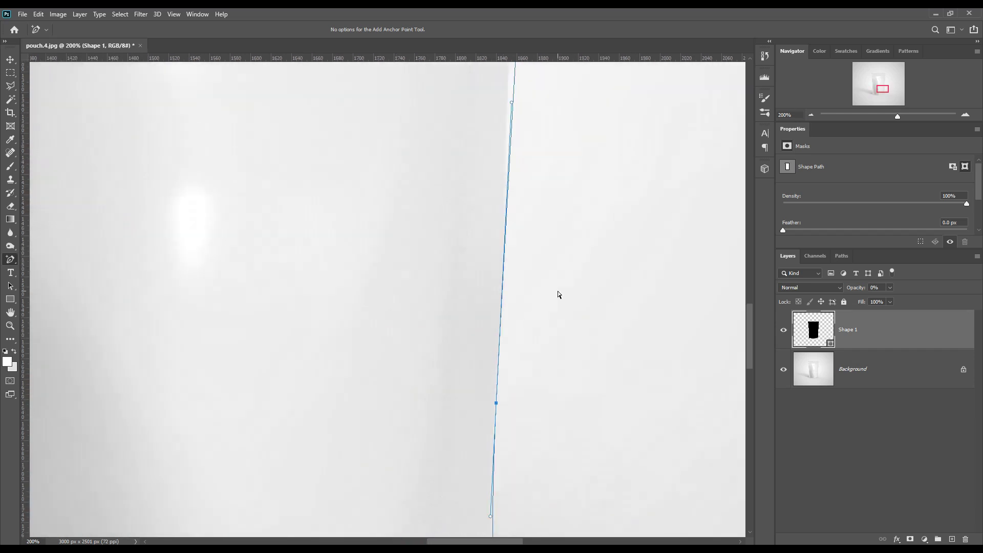
{"action": "scroll", "coordinate": [558, 322], "scroll_direction": "up", "scroll_amount": 8}
{"action": "scroll", "coordinate": [558, 322], "scroll_direction": "right", "scroll_amount": 3}
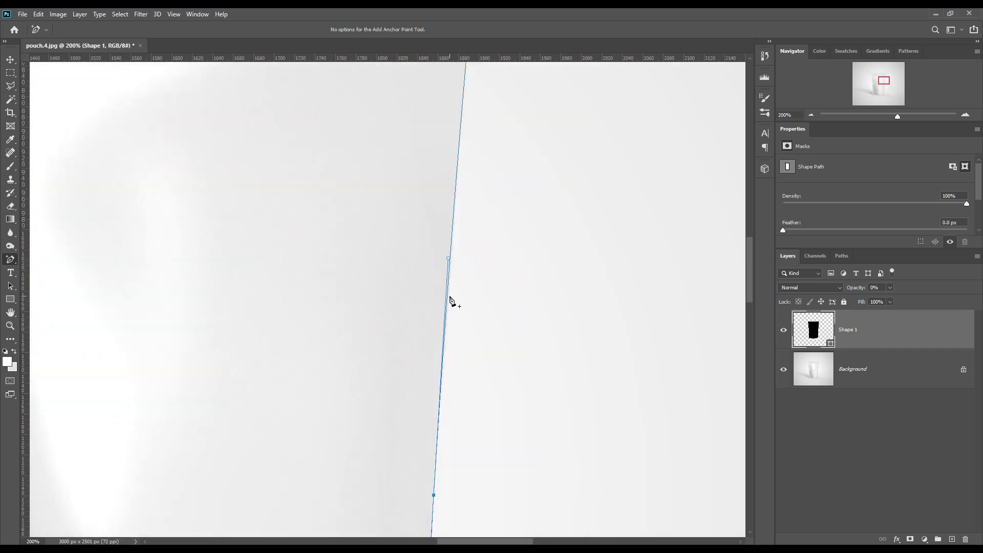
{"action": "scroll", "coordinate": [588, 138], "scroll_direction": "up", "scroll_amount": 5}
{"action": "scroll", "coordinate": [589, 138], "scroll_direction": "right", "scroll_amount": 2}
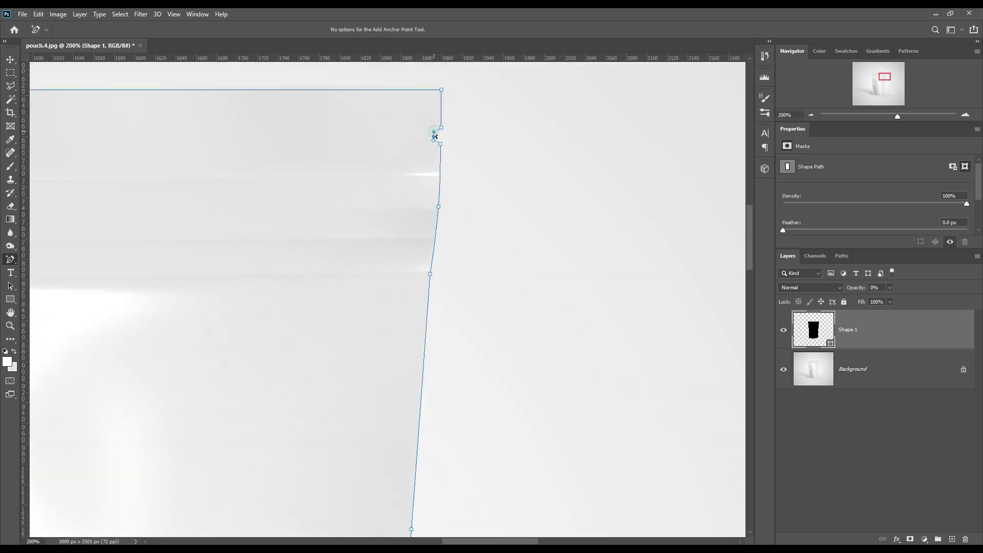
Step: Adjust the outline's top edge near the upper-right corner and deselect the shape layer
{"action": "scroll", "coordinate": [459, 145], "scroll_direction": "left", "scroll_amount": 5}
{"action": "scroll", "coordinate": [459, 145], "scroll_direction": "up", "scroll_amount": 2}
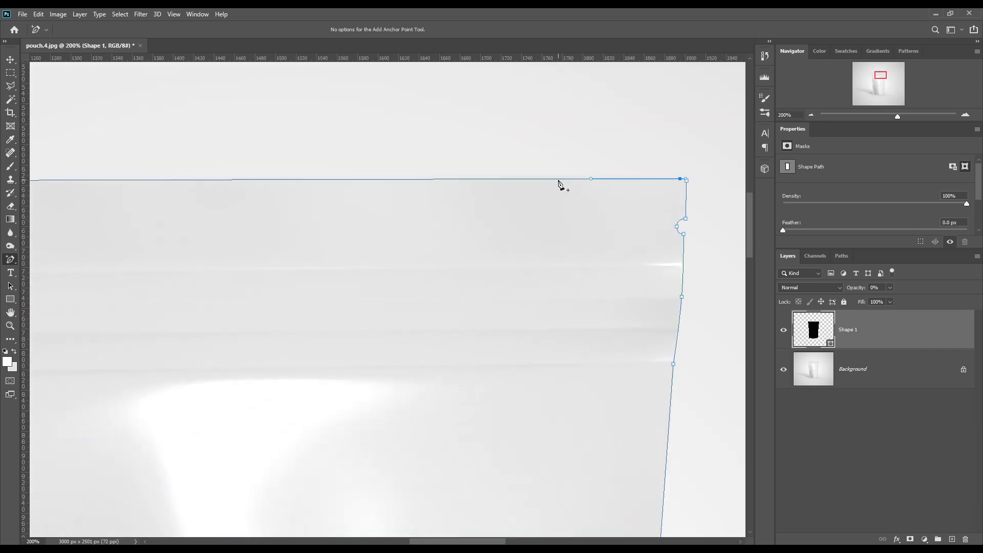
{"action": "key", "text": "ctrl+0"}
{"action": "left_click", "coordinate": [877, 398]}
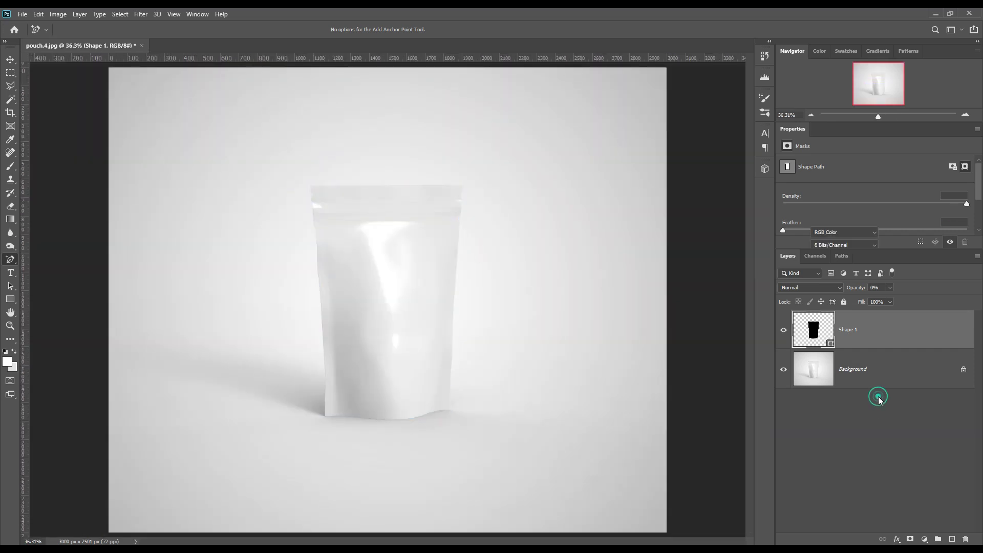
Step: Draw a rectangle about 926 × 1302 px over the pouch on a layer beneath the pouch outline, and hide the outline layer
{"action": "left_click", "coordinate": [10, 299]}
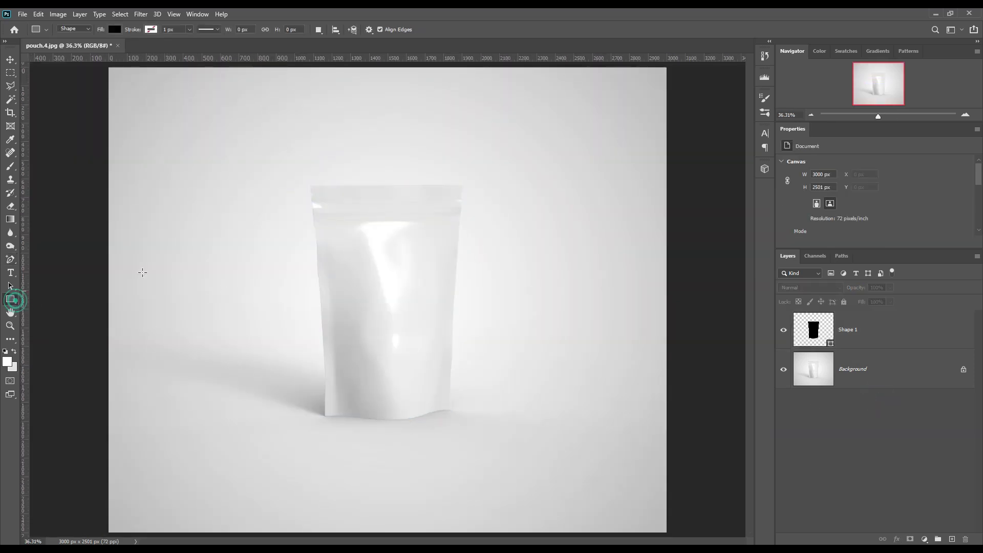
{"action": "left_click_drag", "start_coordinate": [307, 180], "coordinate": [479, 423]}
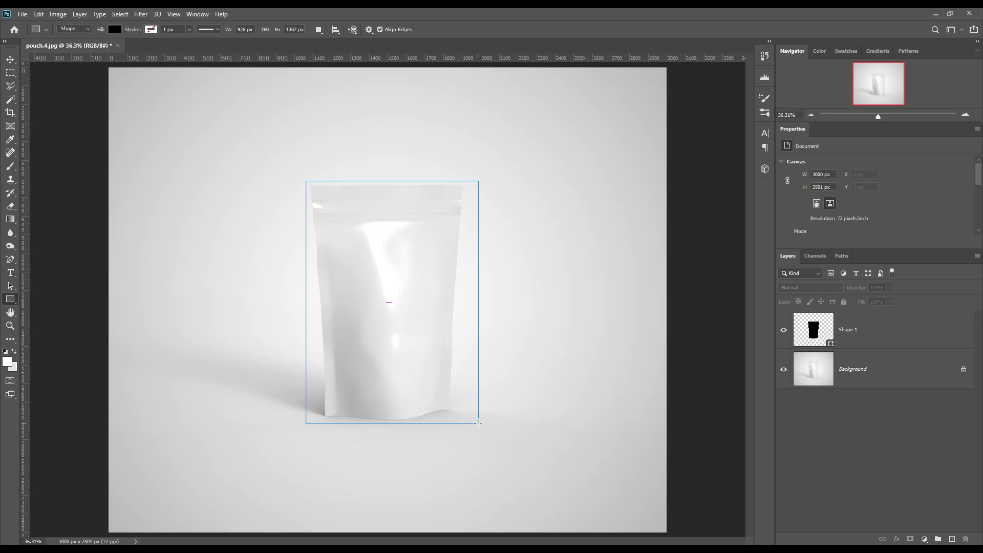
{"action": "left_click_drag", "start_coordinate": [878, 331], "coordinate": [870, 384]}
{"action": "left_click", "coordinate": [787, 331]}
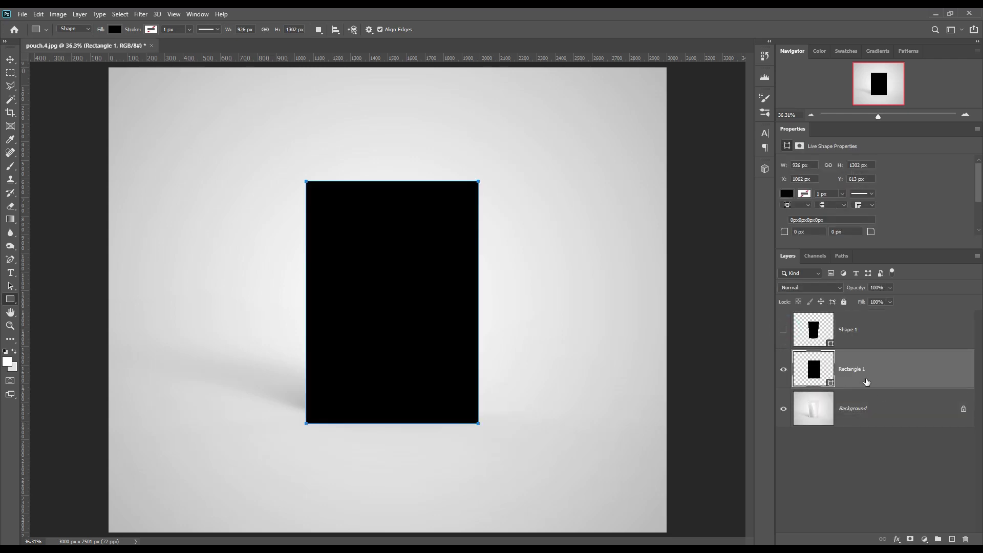
Step: Change the rectangle's fill colour to bright red
{"action": "double_click", "coordinate": [831, 384]}
{"action": "left_click", "coordinate": [770, 276]}
{"action": "left_click", "coordinate": [810, 261]}
{"action": "left_click", "coordinate": [905, 250]}
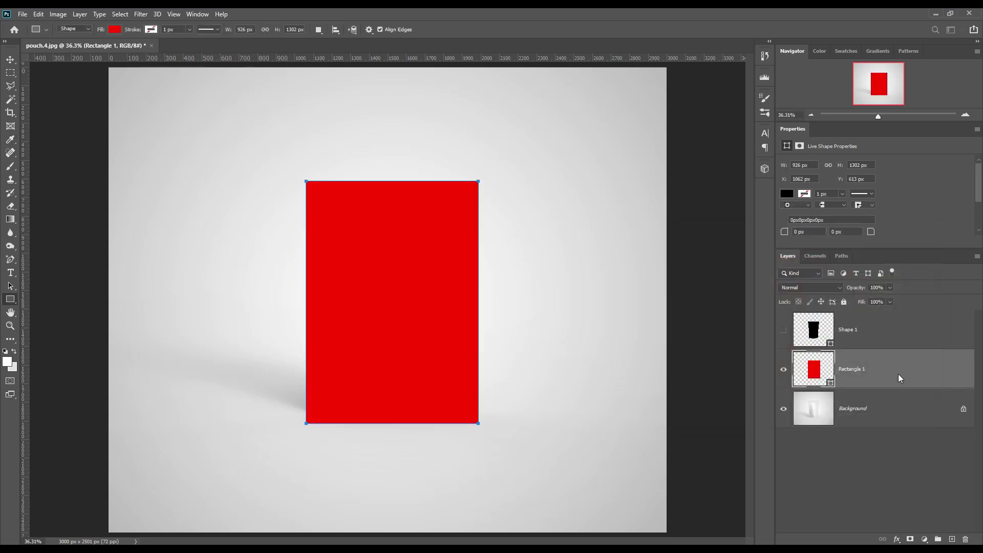
Step: Convert the red rectangle layer to a smart object and reduce its opacity to 21%
{"action": "right_click", "coordinate": [892, 372]}
{"action": "left_click", "coordinate": [824, 257]}
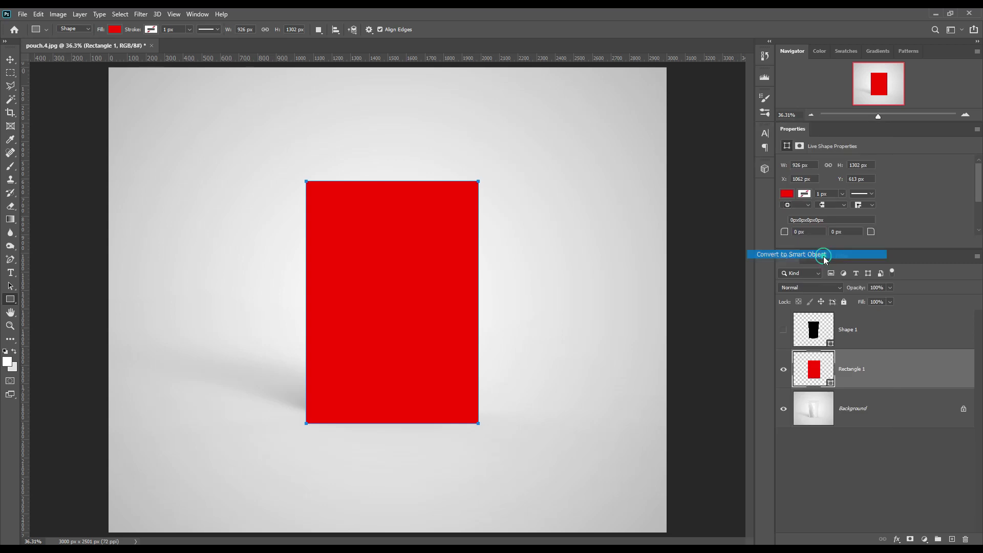
{"action": "left_click_drag", "start_coordinate": [860, 291], "coordinate": [840, 290]}
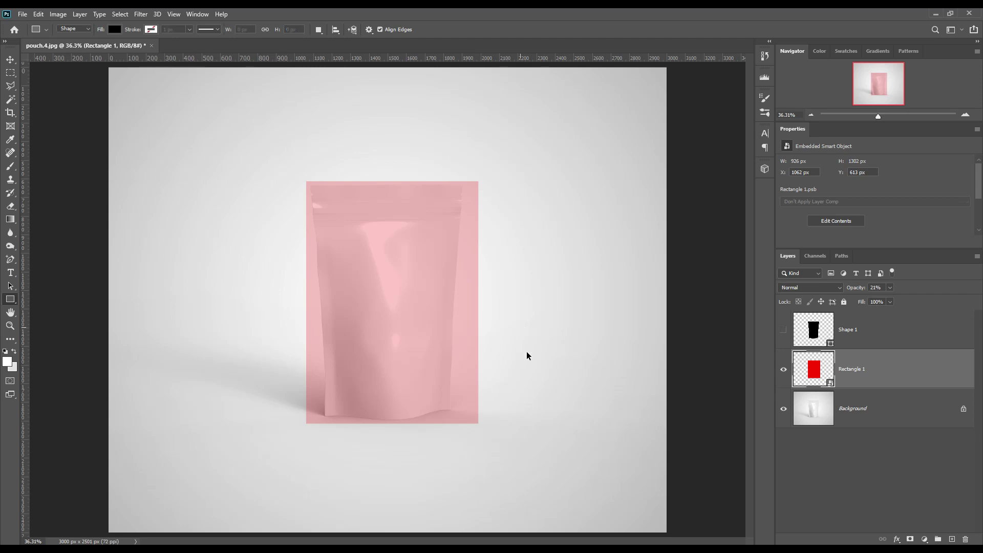
Step: Free-transform the red rectangle and distort its four corners to match the pouch's tapered silhouette
{"action": "key", "text": "ctrl+t"}
{"action": "left_click_drag", "start_coordinate": [415, 322], "coordinate": [414, 318]}
{"action": "right_click", "coordinate": [415, 318]}
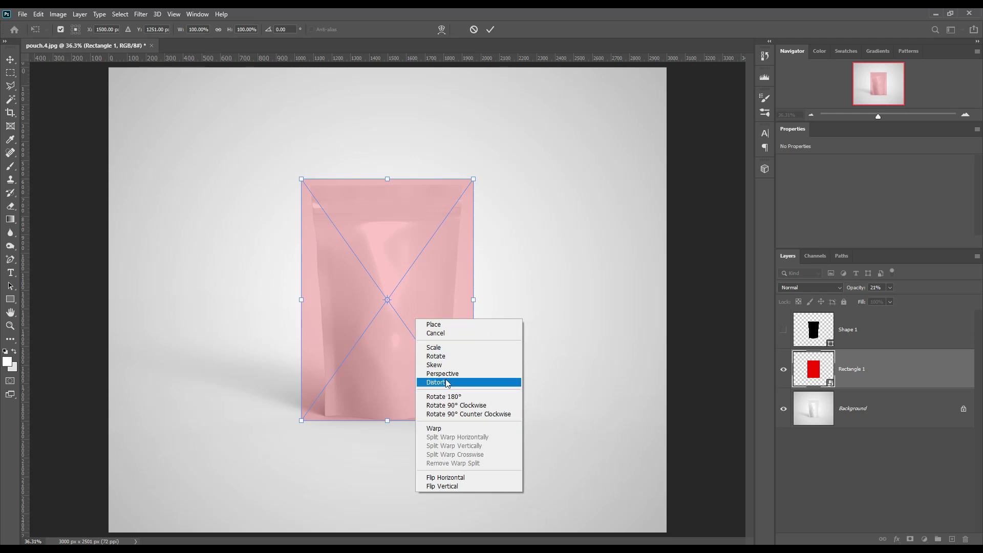
{"action": "left_click", "coordinate": [433, 365]}
{"action": "left_click_drag", "start_coordinate": [301, 421], "coordinate": [320, 421]}
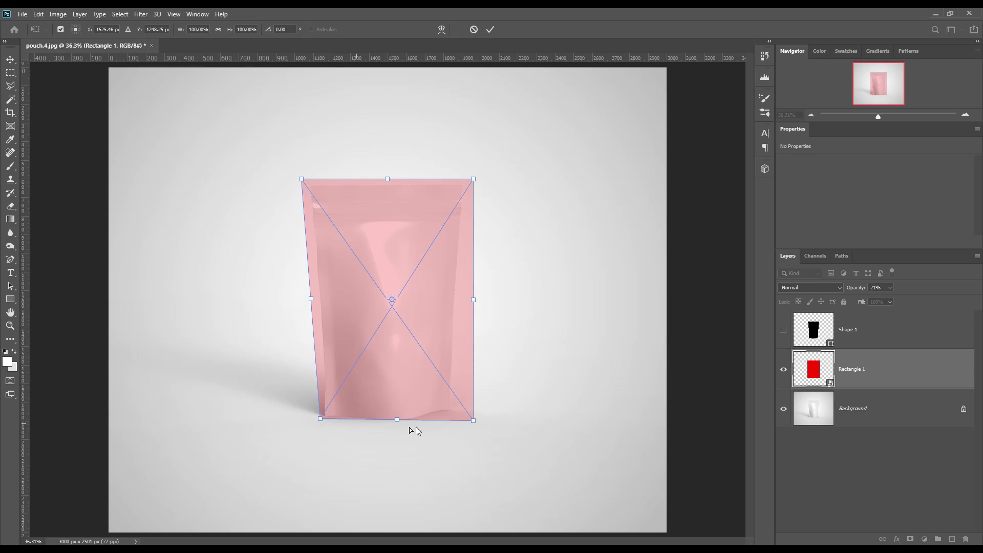
{"action": "left_click_drag", "start_coordinate": [473, 421], "coordinate": [455, 414]}
{"action": "left_click_drag", "start_coordinate": [473, 180], "coordinate": [465, 182]}
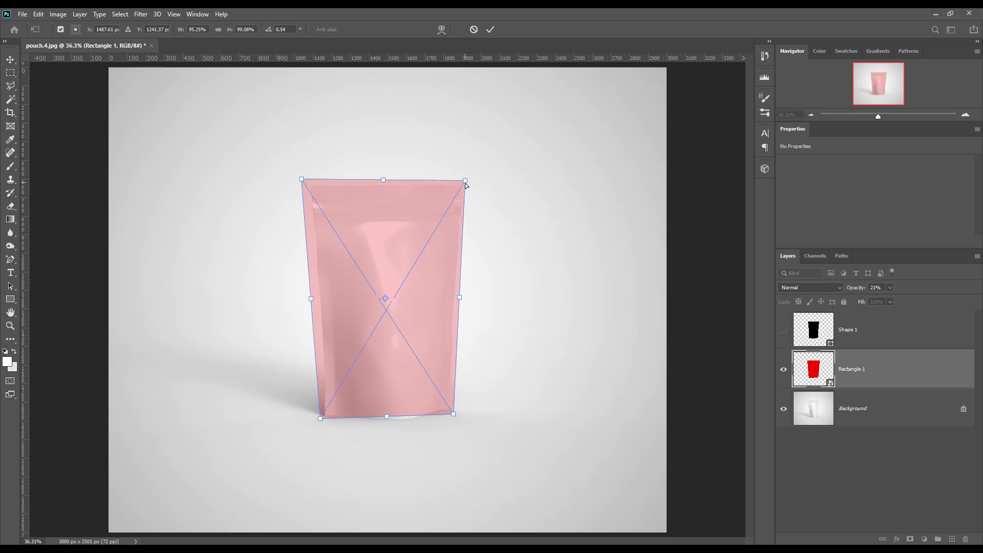
{"action": "left_click_drag", "start_coordinate": [301, 183], "coordinate": [306, 187]}
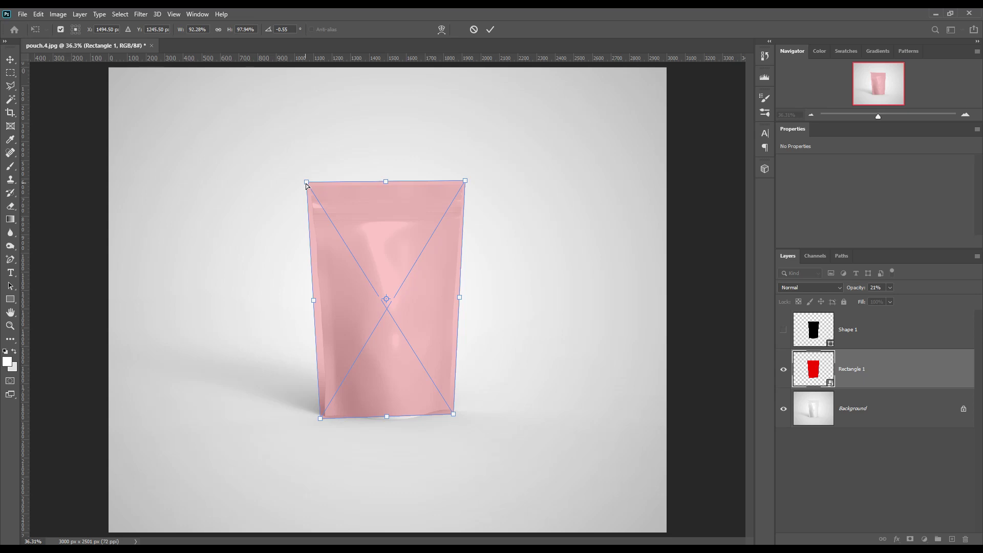
Step: Fine-tune the distorted rectangle's two bottom corners against the pouch's lower corners
{"action": "key", "text": "ctrl+plus"}
{"action": "key", "text": "ctrl+plus"}
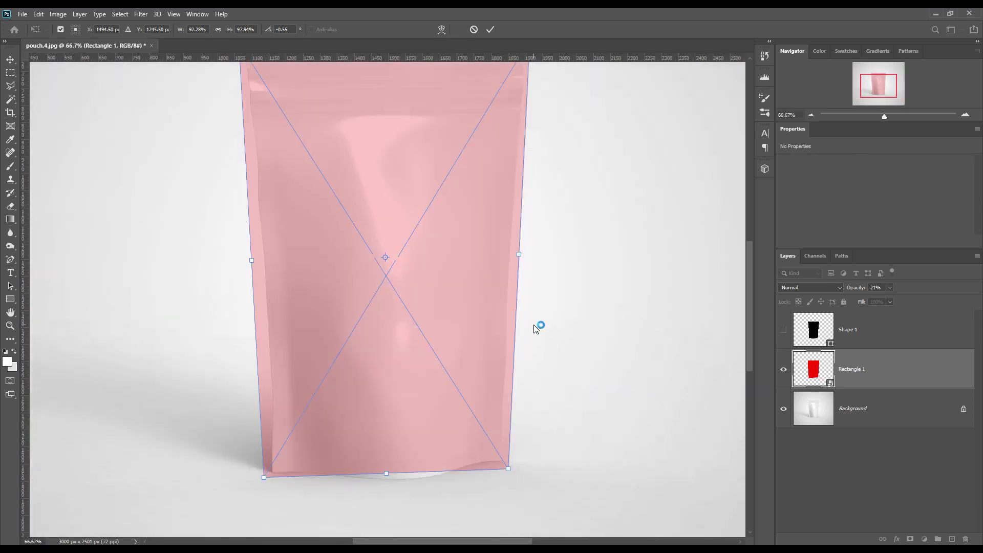
{"action": "scroll", "coordinate": [538, 325], "scroll_direction": "up", "scroll_amount": 1}
{"action": "left_click_drag", "start_coordinate": [509, 487], "coordinate": [507, 483]}
{"action": "left_click_drag", "start_coordinate": [265, 496], "coordinate": [266, 495]}
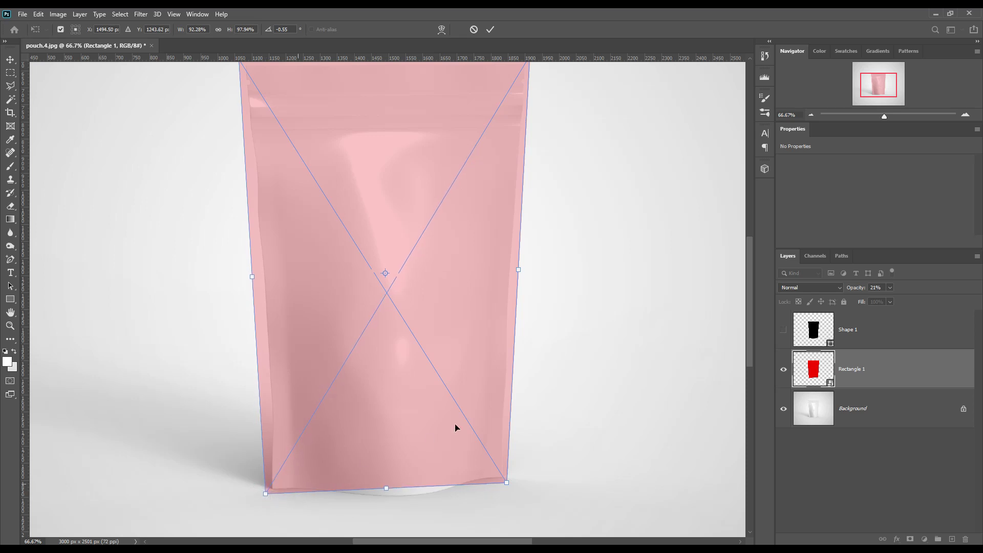
Step: Switch the rectangle's transform to Warp and set a custom grid of 10 columns by 10 rows
{"action": "scroll", "coordinate": [462, 409], "scroll_direction": "up", "scroll_amount": 2}
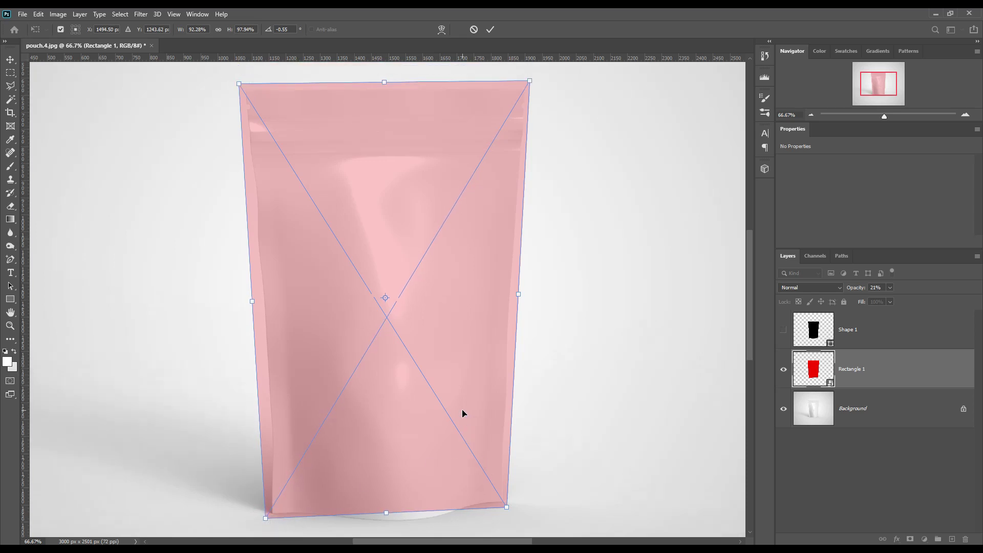
{"action": "right_click", "coordinate": [361, 164]}
{"action": "left_click", "coordinate": [399, 272]}
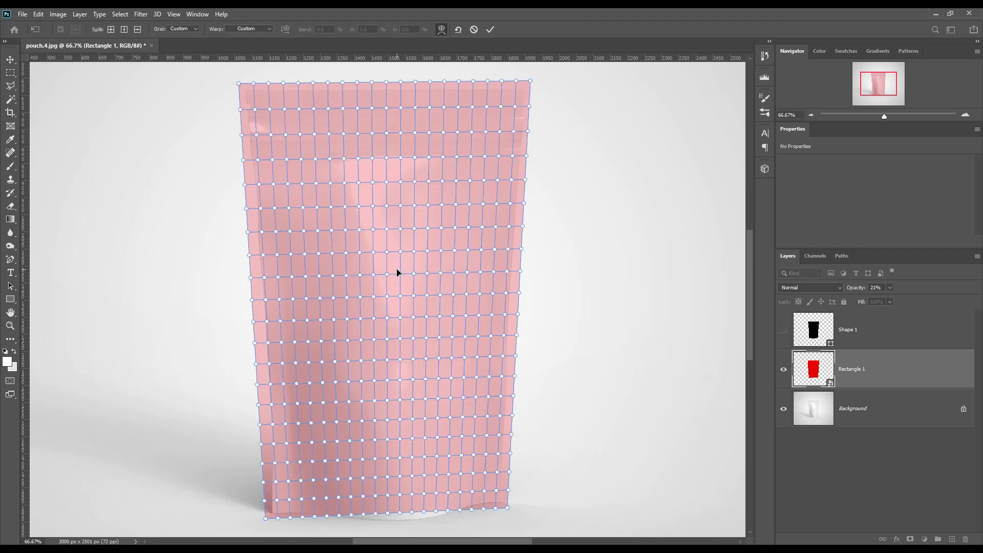
{"action": "left_click", "coordinate": [192, 29]}
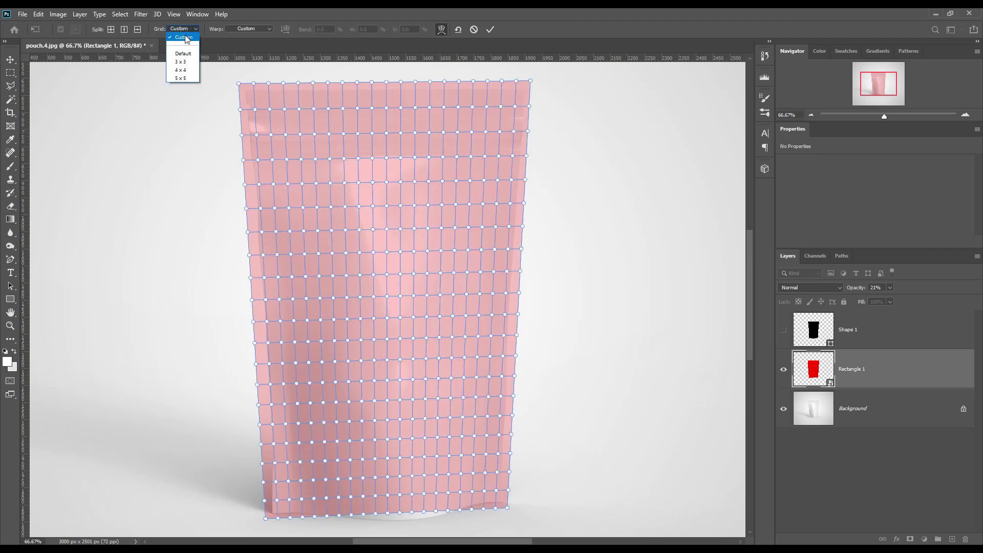
{"action": "left_click", "coordinate": [186, 38]}
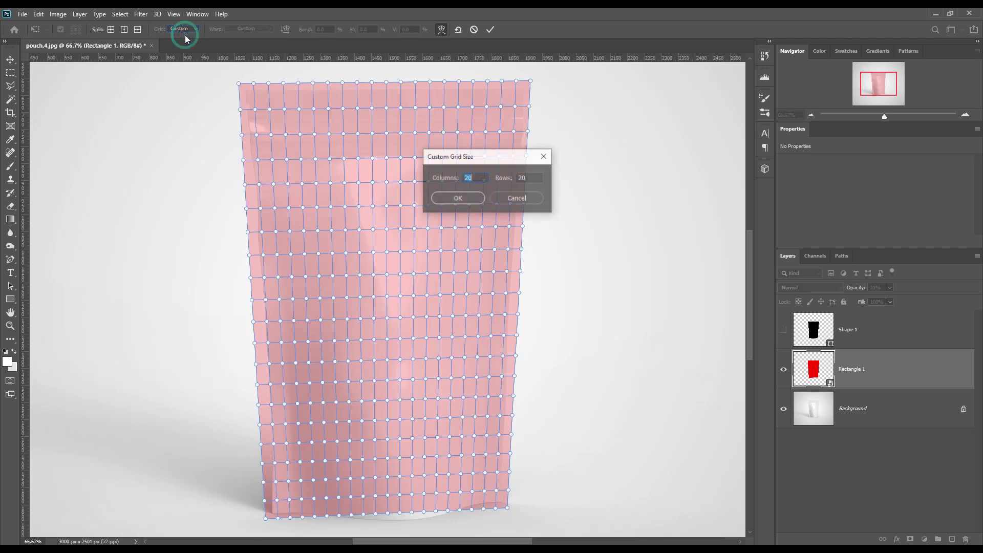
{"action": "double_click", "coordinate": [540, 180]}
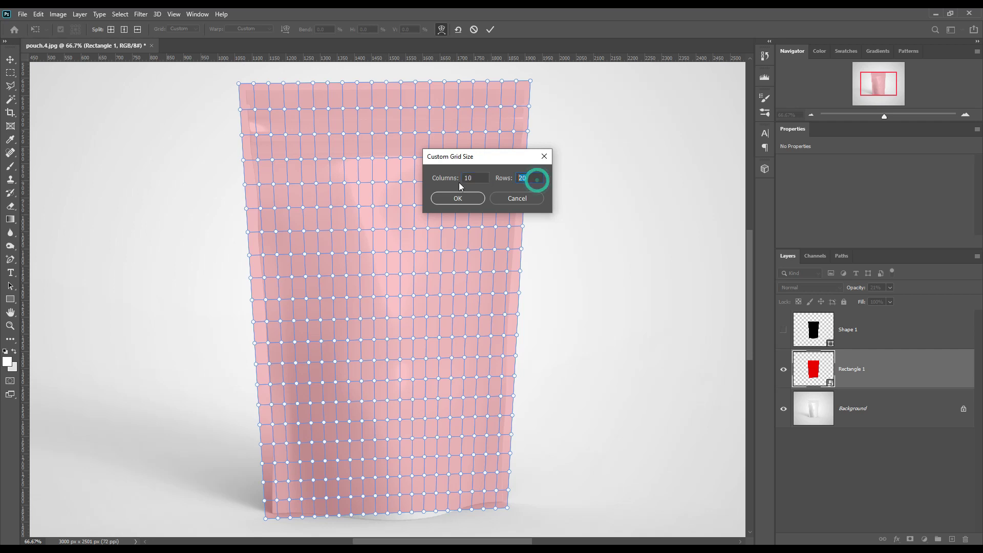
{"action": "key", "text": "Return"}
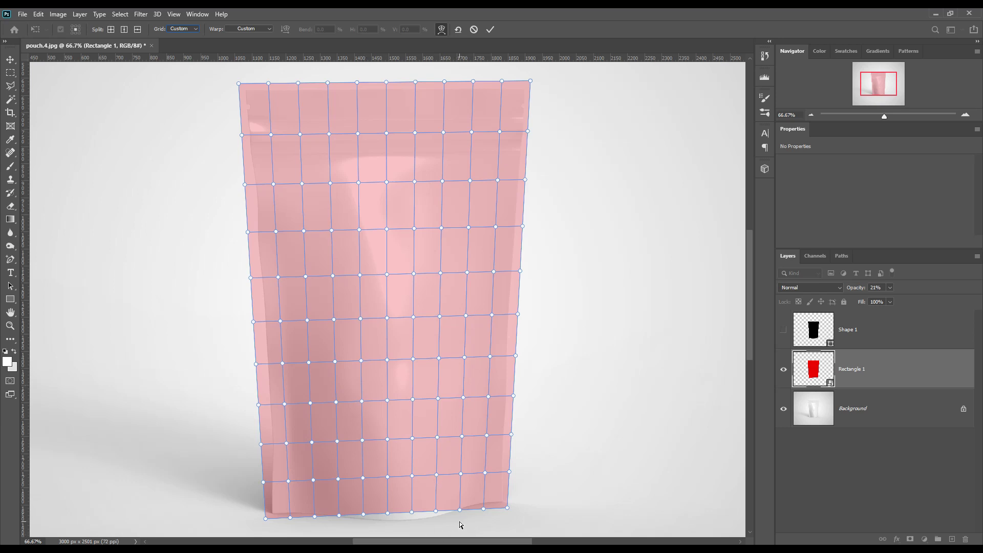
Step: Try to pull the central and lower warp grid points down so the rectangle covers the pouch's curved base
{"action": "left_click_drag", "start_coordinate": [438, 488], "coordinate": [329, 239]}
{"action": "left_click", "coordinate": [467, 272], "text": "shift"}
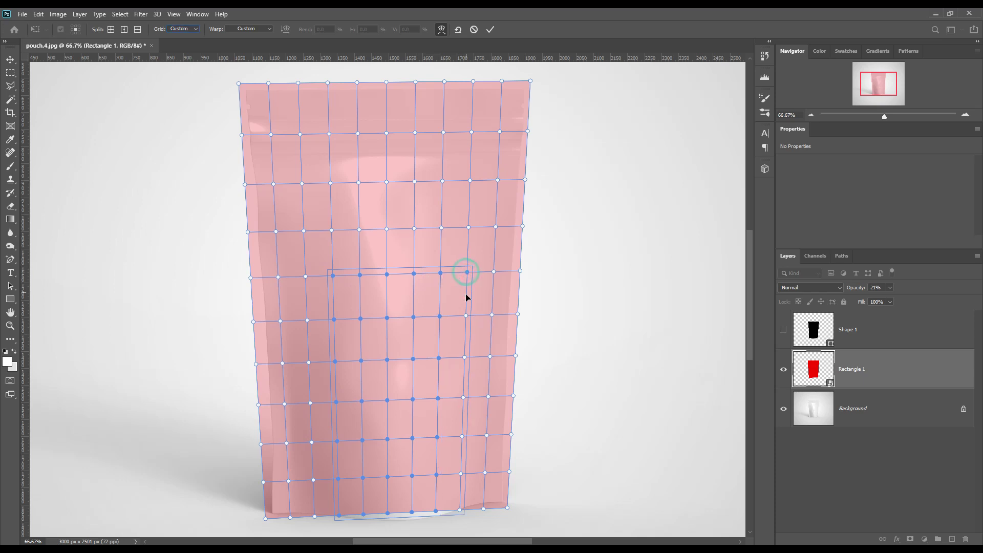
{"action": "left_click", "coordinate": [467, 316], "text": "shift"}
{"action": "left_click", "coordinate": [464, 359], "text": "shift"}
{"action": "left_click", "coordinate": [464, 398], "text": "shift"}
{"action": "left_click_drag", "start_coordinate": [405, 518], "coordinate": [405, 522]}
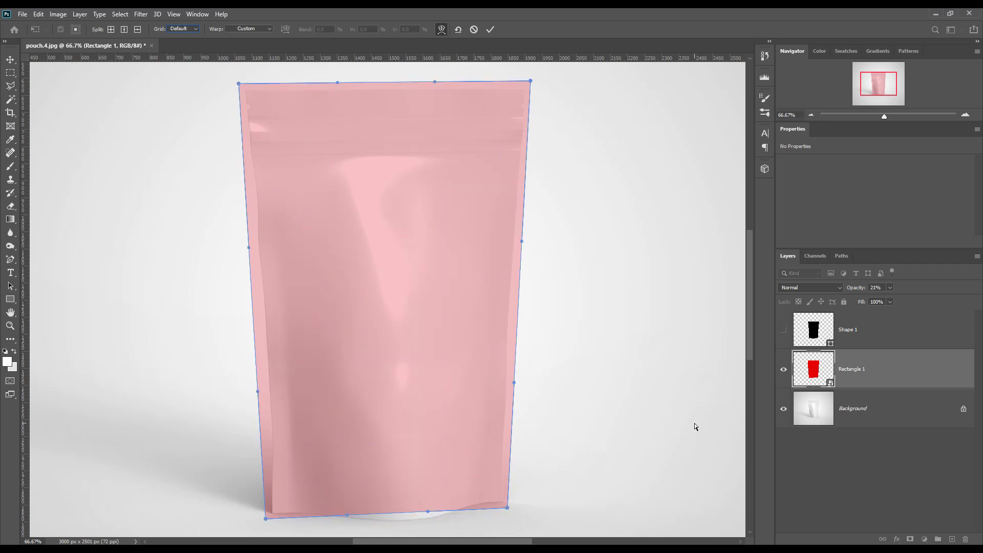
Step: Return the red rectangle's transform to Warp and set a custom grid of 10 columns by 10 rows
{"action": "right_click", "coordinate": [390, 351]}
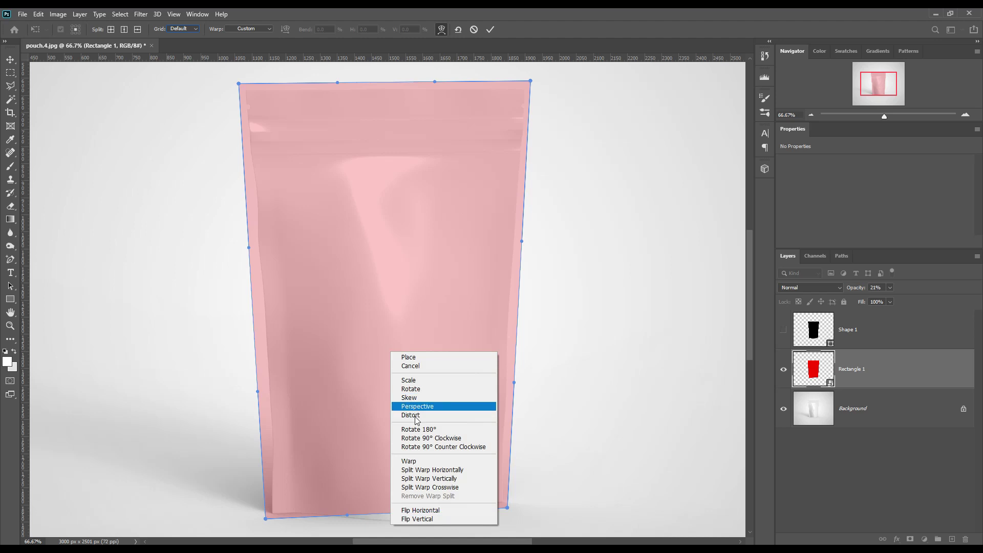
{"action": "left_click", "coordinate": [418, 462]}
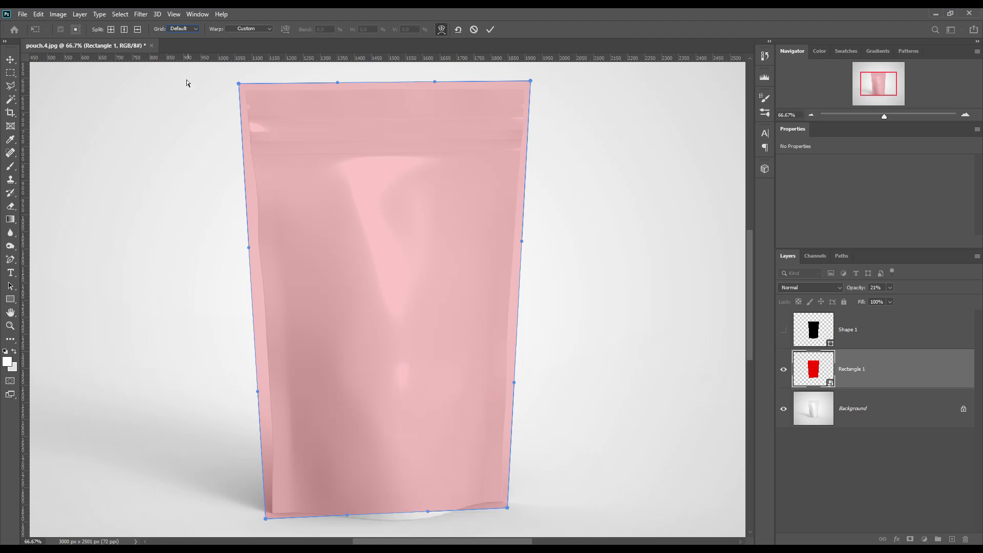
{"action": "left_click", "coordinate": [188, 30]}
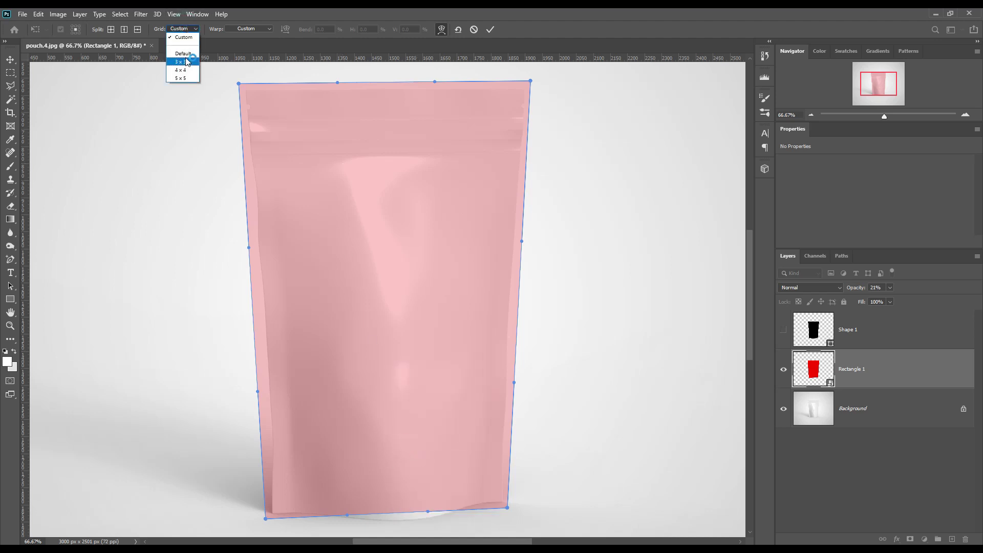
{"action": "left_click", "coordinate": [183, 38]}
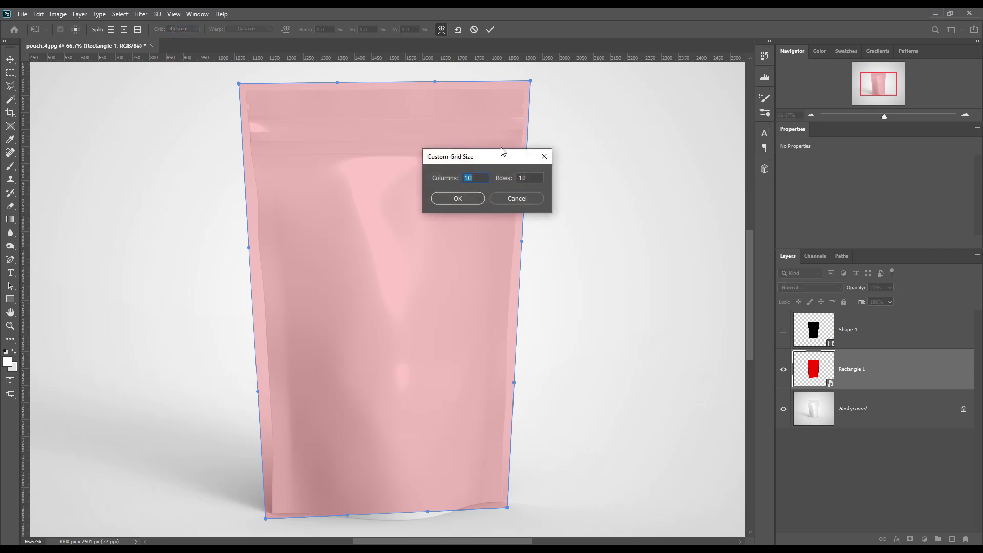
{"action": "left_click", "coordinate": [470, 194]}
Step: Shift the lower grid points of the four central warp lines down so the rectangle covers the pouch's curved base
{"action": "left_click", "coordinate": [447, 524]}
{"action": "left_click_drag", "start_coordinate": [458, 526], "coordinate": [336, 255]}
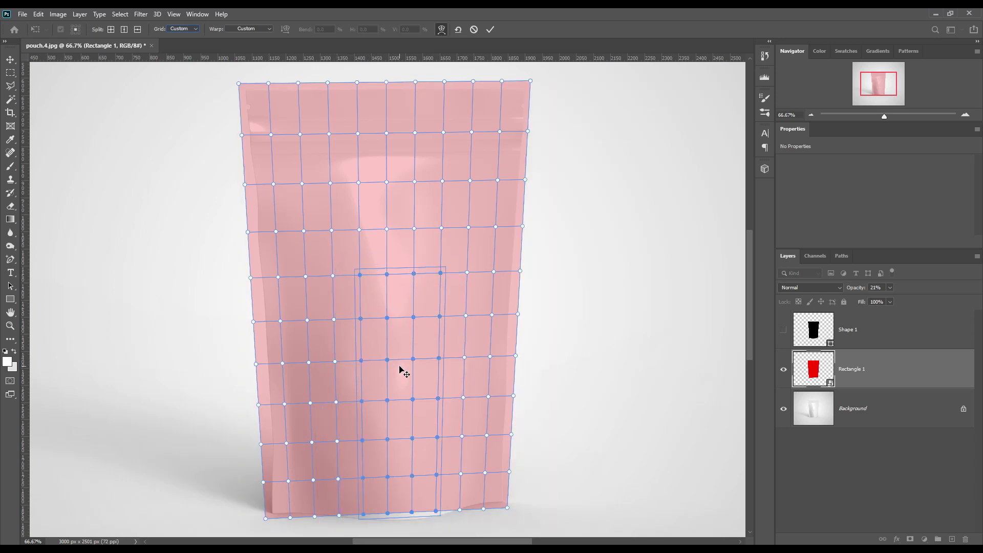
{"action": "left_click_drag", "start_coordinate": [388, 362], "coordinate": [388, 366]}
{"action": "left_click", "coordinate": [582, 391]}
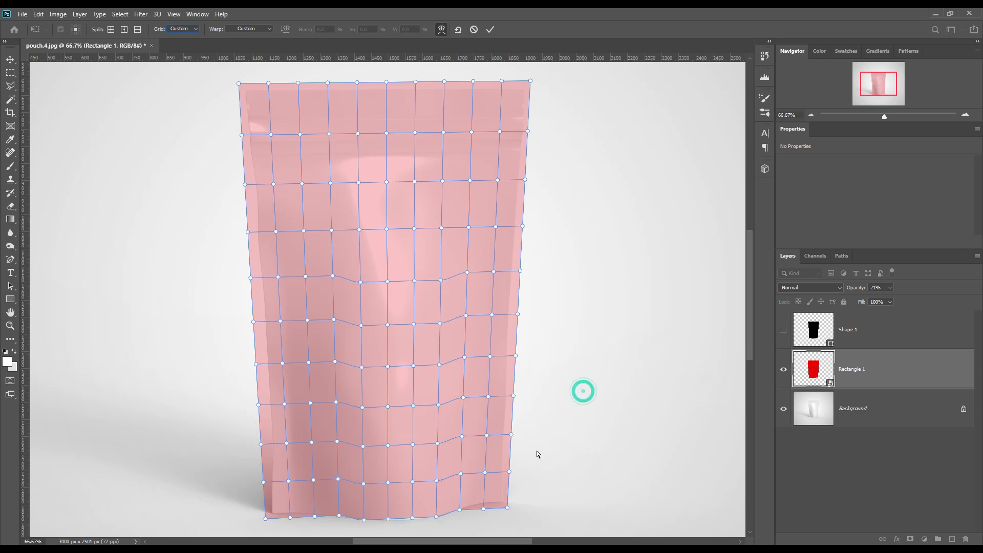
Step: Lower the two innermost warp lines a little more and nudge the line just right of them to smooth the base curve
{"action": "left_click_drag", "start_coordinate": [418, 523], "coordinate": [386, 266]}
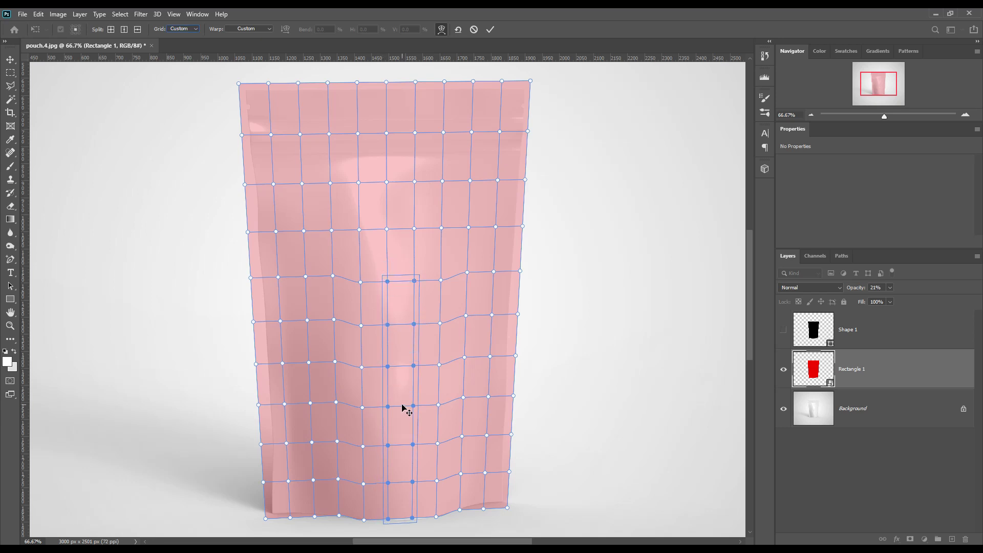
{"action": "left_click_drag", "start_coordinate": [402, 405], "coordinate": [402, 408]}
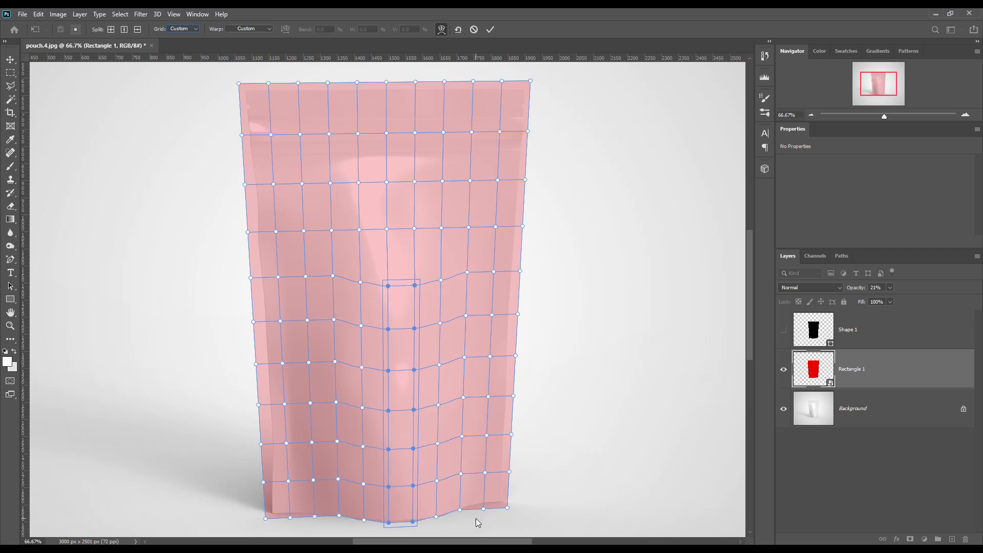
{"action": "left_click", "coordinate": [443, 528]}
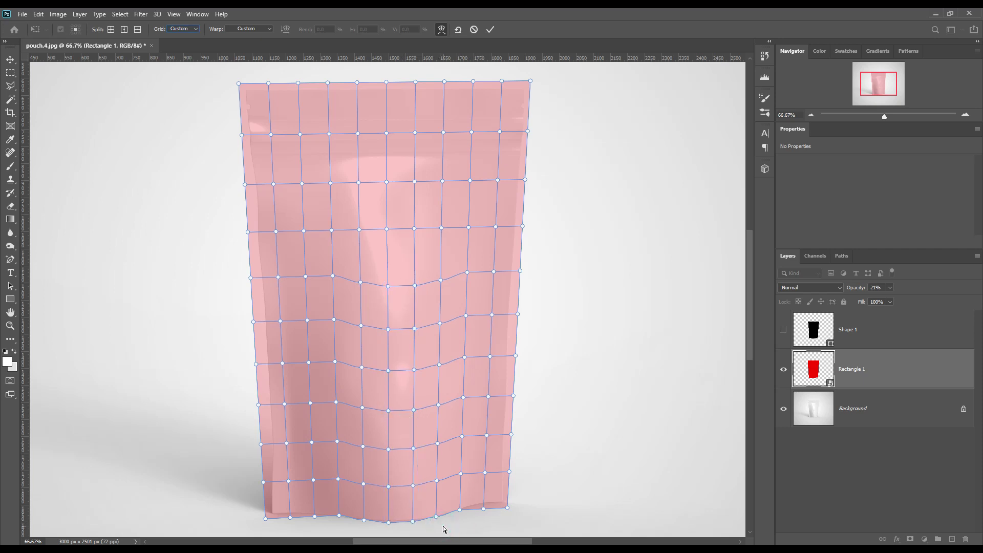
{"action": "left_click_drag", "start_coordinate": [442, 526], "coordinate": [438, 259]}
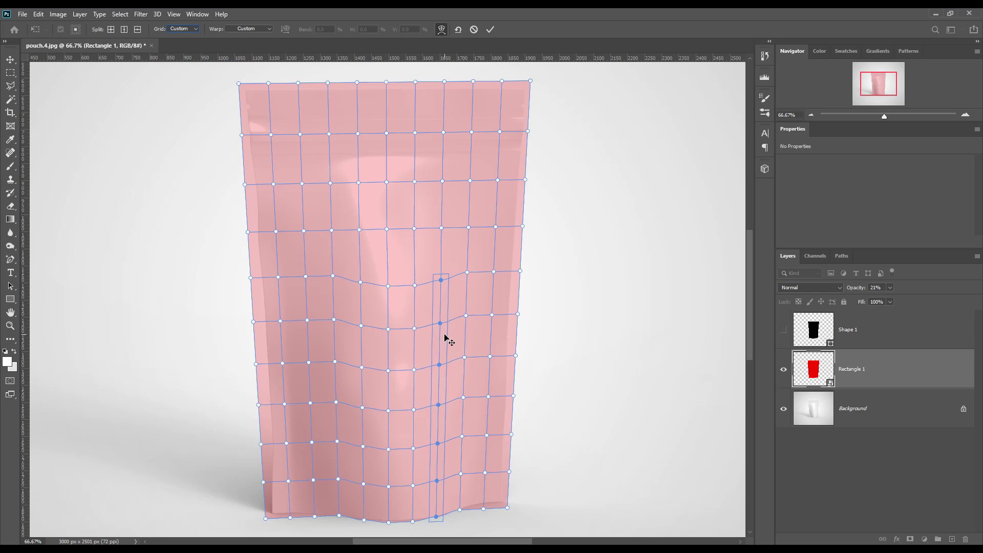
{"action": "left_click_drag", "start_coordinate": [441, 324], "coordinate": [443, 328]}
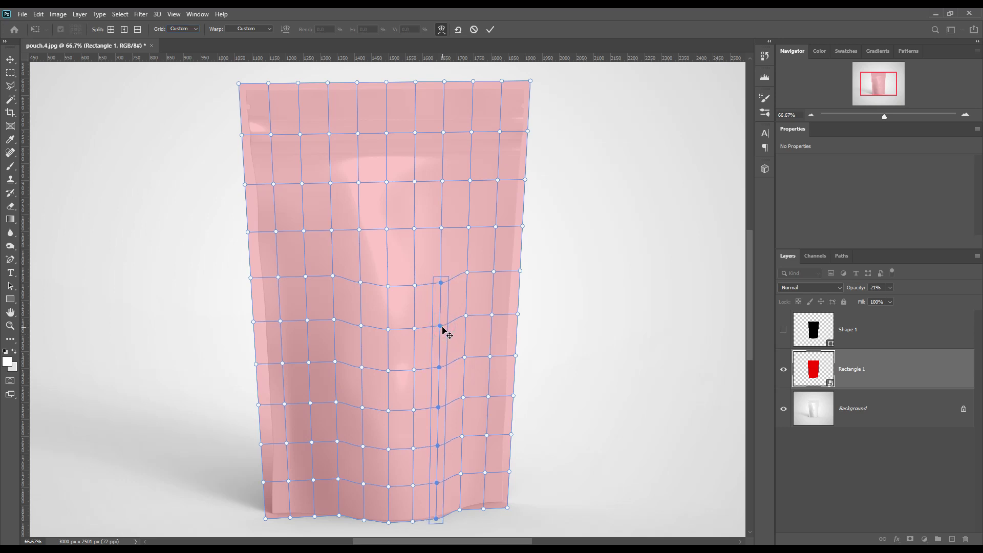
{"action": "left_click", "coordinate": [510, 526]}
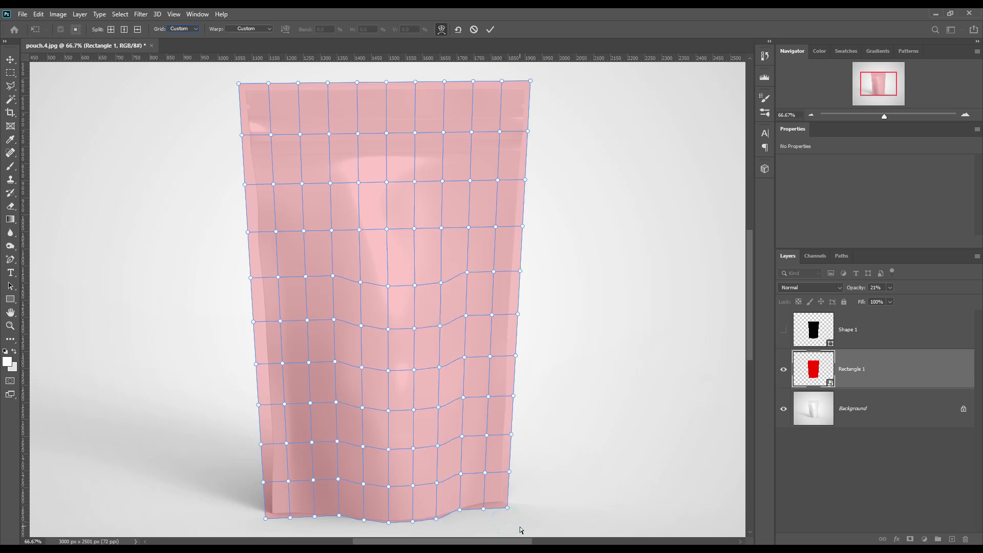
Step: Raise the warp line beside the right edge, from the third grid row down, to follow the pouch's lower-right base
{"action": "left_click_drag", "start_coordinate": [476, 518], "coordinate": [501, 338]}
{"action": "left_click_drag", "start_coordinate": [490, 190], "coordinate": [490, 159]}
{"action": "left_click_drag", "start_coordinate": [495, 229], "coordinate": [495, 225]}
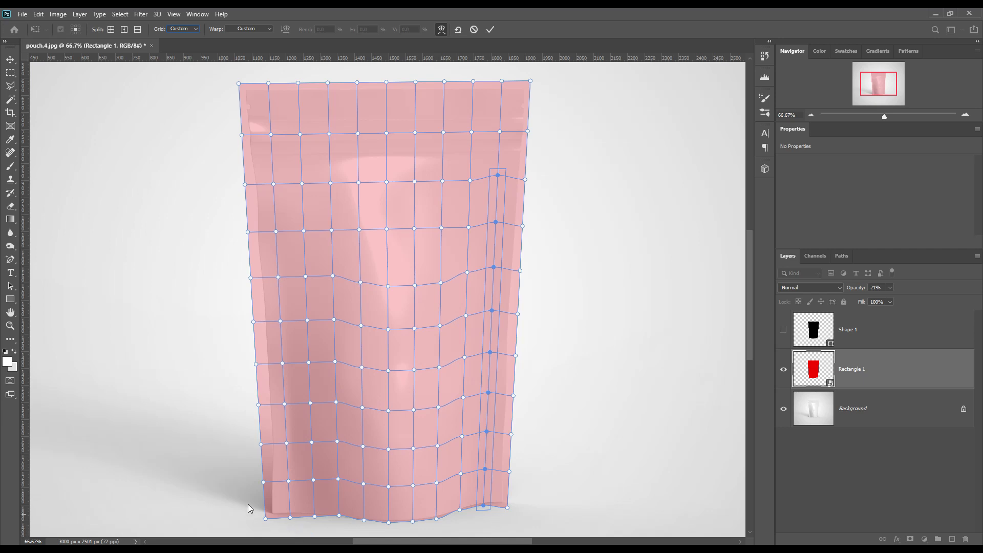
{"action": "left_click", "coordinate": [245, 422]}
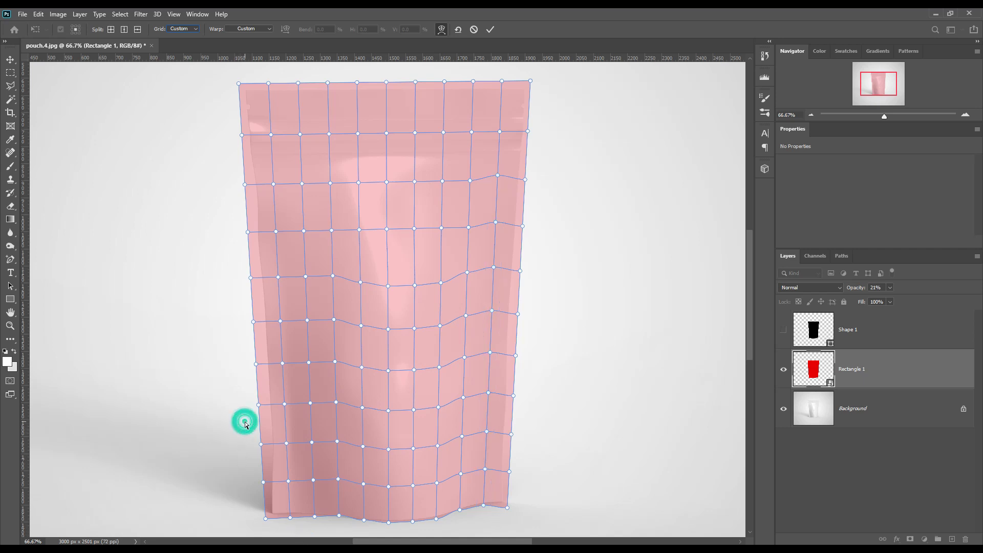
Step: Pull the left-side warp points of the eighth, ninth and tenth grid rows inward to the pouch's left edge
{"action": "left_click_drag", "start_coordinate": [248, 435], "coordinate": [327, 457]}
{"action": "left_click_drag", "start_coordinate": [259, 442], "coordinate": [292, 447]}
{"action": "left_click", "coordinate": [264, 484]}
{"action": "left_click_drag", "start_coordinate": [243, 476], "coordinate": [323, 493]}
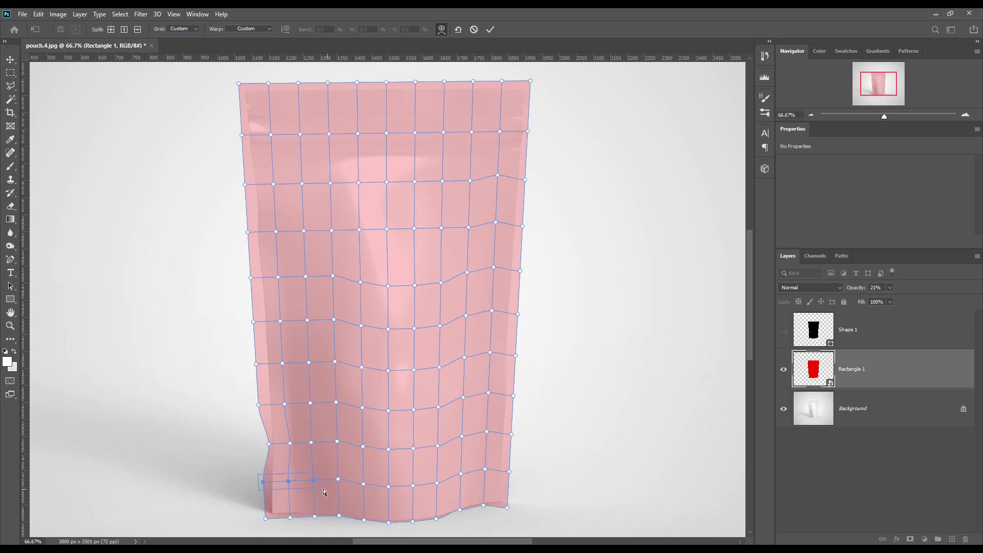
{"action": "left_click_drag", "start_coordinate": [261, 481], "coordinate": [302, 482]}
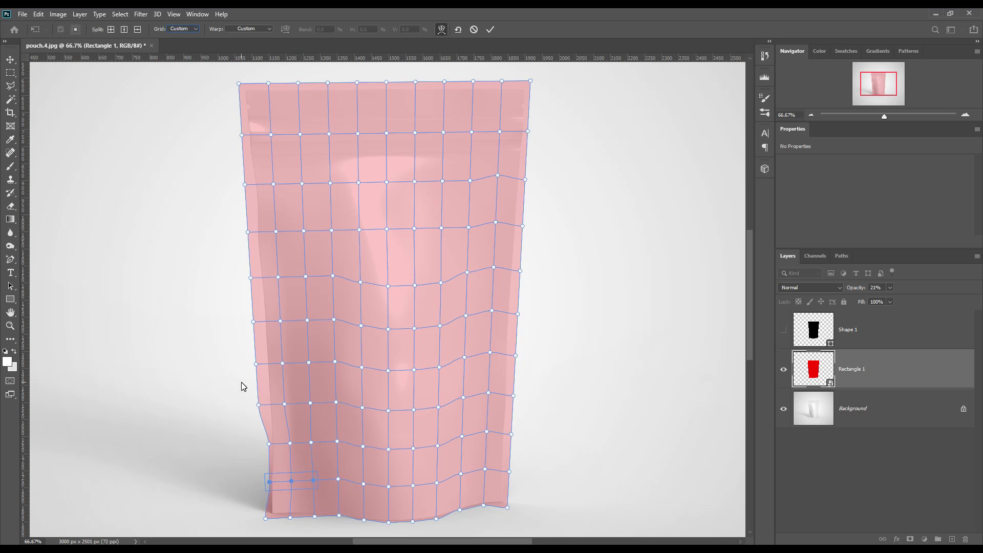
{"action": "left_click", "coordinate": [259, 405]}
{"action": "left_click_drag", "start_coordinate": [250, 396], "coordinate": [315, 404]}
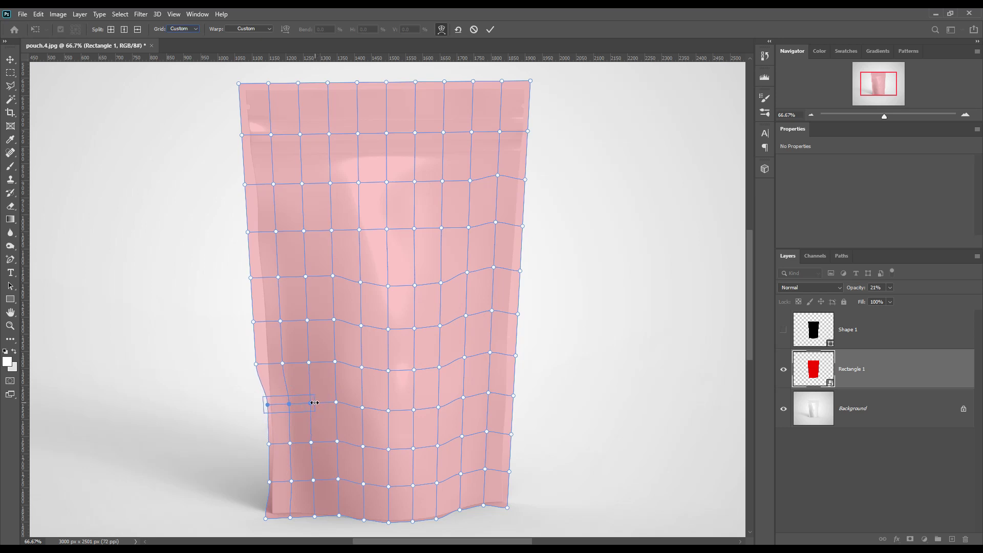
Step: Pull the left-side warp points of the sixth and seventh grid rows inward to match the pouch's left edge
{"action": "left_click", "coordinate": [245, 354]}
{"action": "left_click_drag", "start_coordinate": [258, 367], "coordinate": [320, 383]}
{"action": "left_click_drag", "start_coordinate": [249, 362], "coordinate": [283, 359]}
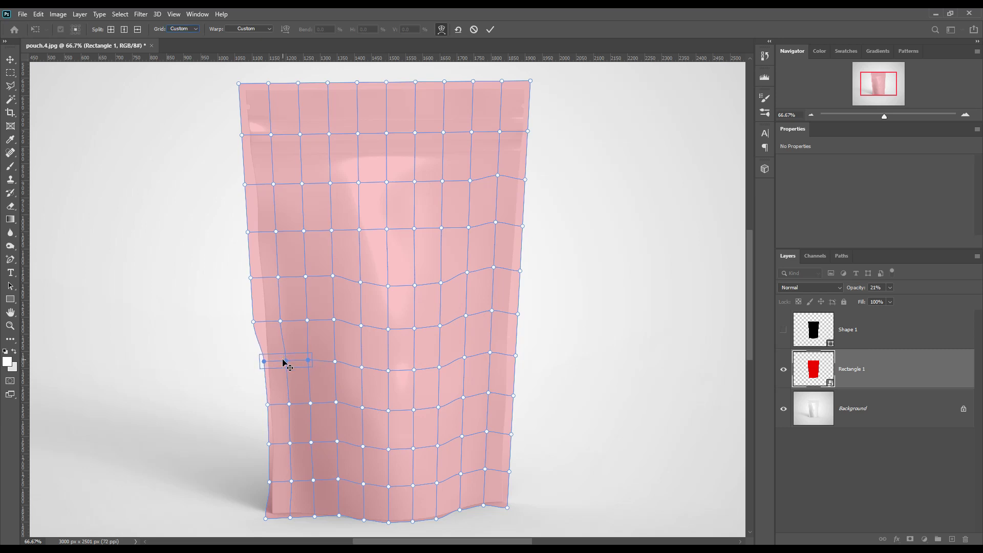
{"action": "left_click_drag", "start_coordinate": [247, 317], "coordinate": [324, 339]}
{"action": "left_click_drag", "start_coordinate": [250, 321], "coordinate": [283, 322]}
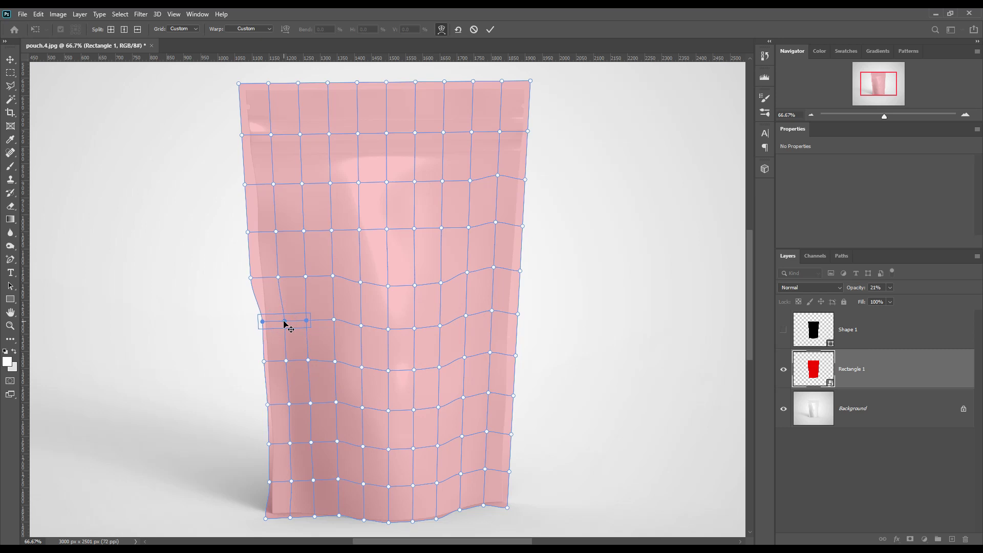
Step: Pull the left-side warp points of the fourth and fifth grid rows inward along the pouch's left edge
{"action": "left_click", "coordinate": [231, 268]}
{"action": "left_click_drag", "start_coordinate": [235, 263], "coordinate": [283, 281]}
{"action": "left_click", "coordinate": [305, 277], "text": "shift"}
{"action": "left_click", "coordinate": [279, 278]}
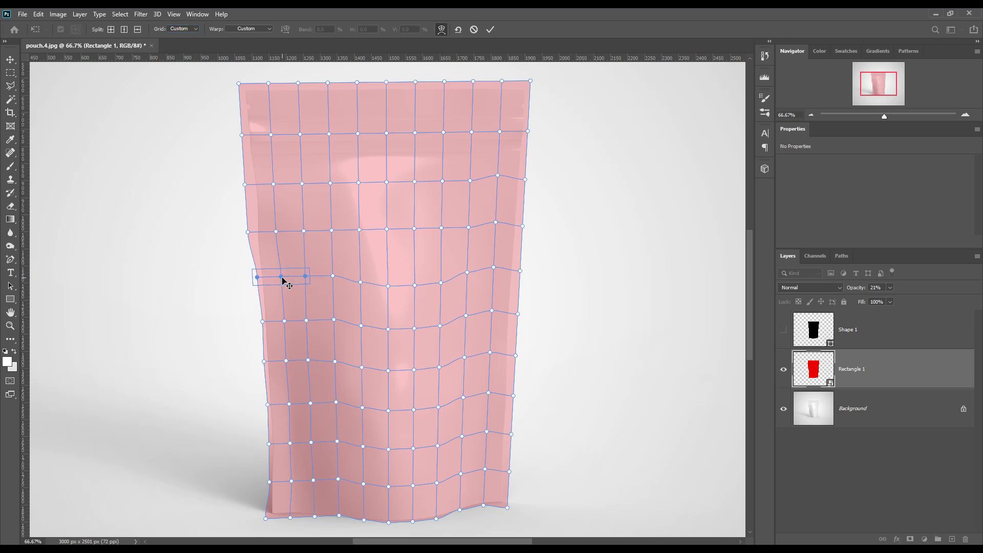
{"action": "left_click", "coordinate": [236, 221]}
{"action": "left_click_drag", "start_coordinate": [275, 241], "coordinate": [336, 249]}
{"action": "left_click_drag", "start_coordinate": [244, 231], "coordinate": [279, 233]}
{"action": "left_click", "coordinate": [276, 232]}
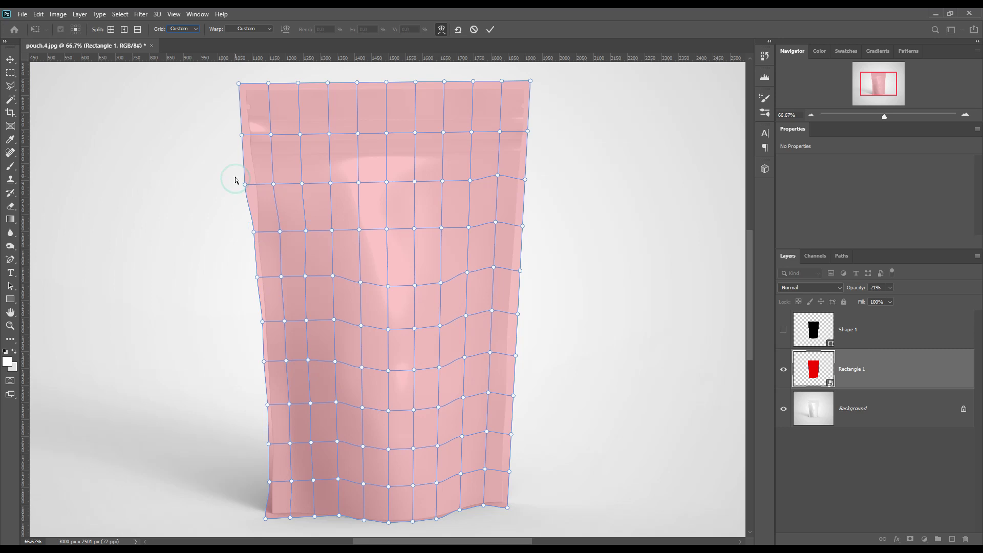
Step: Shift the four left points of the third grid row inward to fit the pouch's edge below the zip seal
{"action": "left_click_drag", "start_coordinate": [233, 173], "coordinate": [316, 204]}
{"action": "left_click", "coordinate": [330, 183], "text": "shift"}
{"action": "left_click_drag", "start_coordinate": [242, 182], "coordinate": [272, 186]}
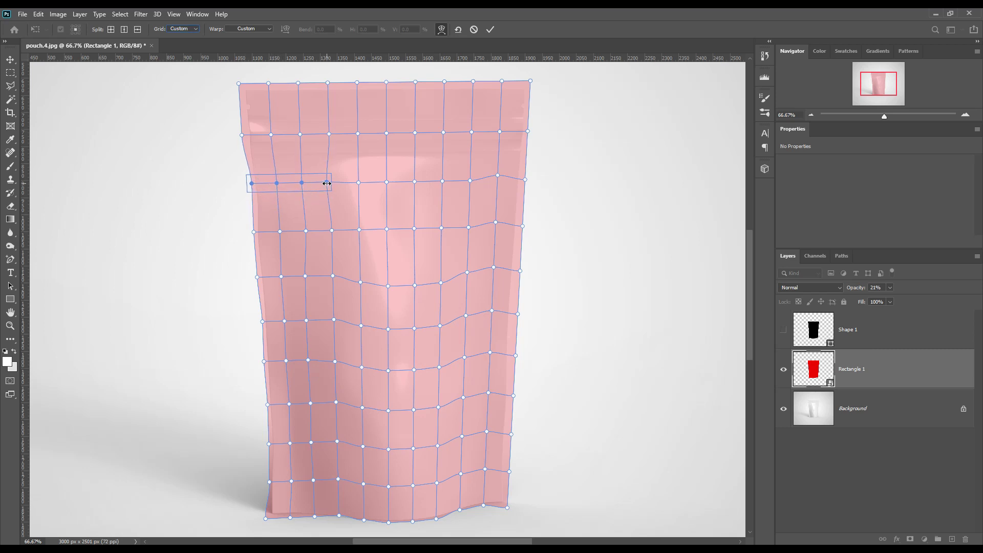
{"action": "left_click", "coordinate": [302, 183]}
{"action": "left_click_drag", "start_coordinate": [334, 181], "coordinate": [338, 182]}
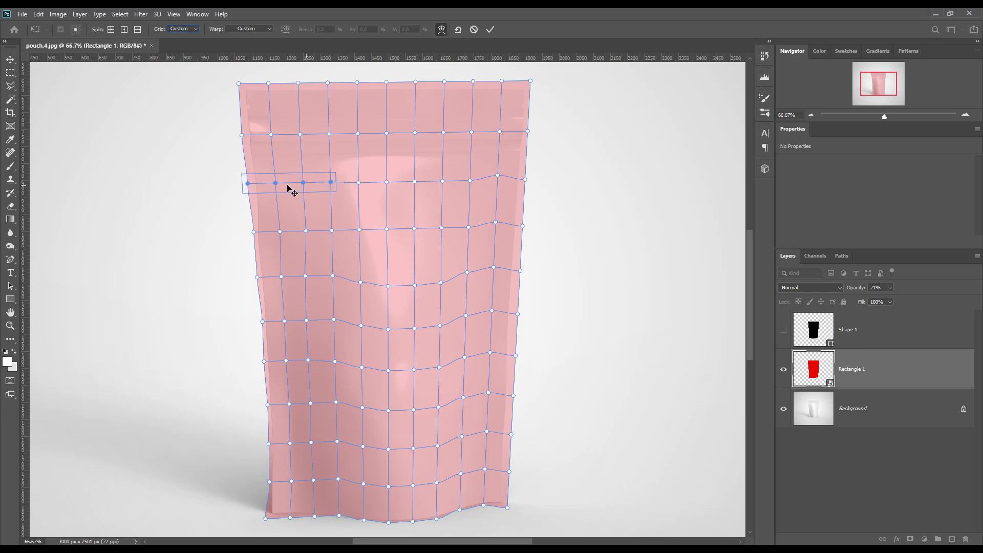
{"action": "left_click_drag", "start_coordinate": [275, 184], "coordinate": [277, 185]}
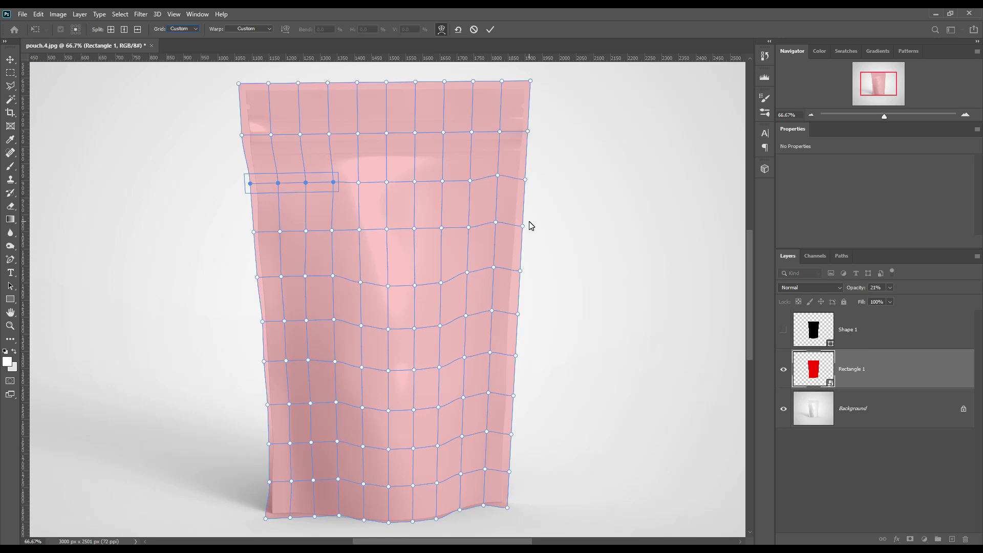
Step: Lower the third-row point beside the right edge and move the fourth row's five central points slightly down
{"action": "left_click", "coordinate": [498, 176]}
{"action": "left_click_drag", "start_coordinate": [499, 179], "coordinate": [499, 180]}
{"action": "left_click_drag", "start_coordinate": [345, 209], "coordinate": [482, 260]}
{"action": "left_click_drag", "start_coordinate": [414, 228], "coordinate": [415, 234]}
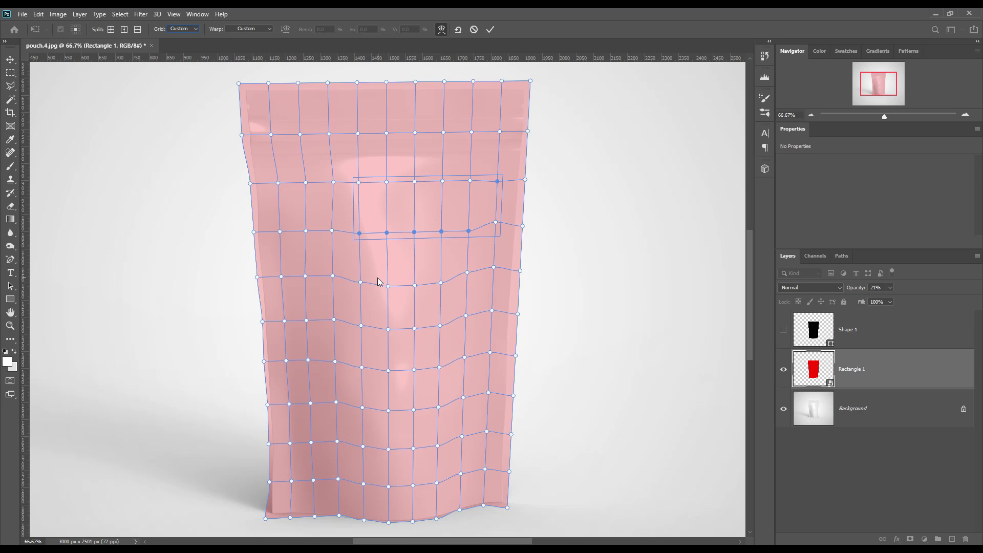
Step: Raise the fifth grid row's five central points slightly to even out the warp spacing
{"action": "left_click", "coordinate": [346, 265]}
{"action": "left_click_drag", "start_coordinate": [351, 274], "coordinate": [472, 305]}
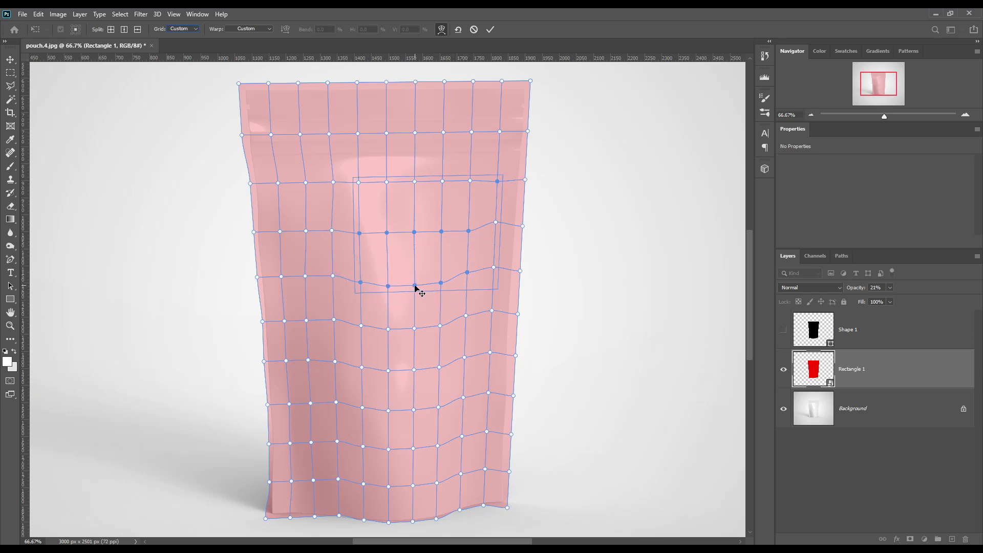
{"action": "left_click", "coordinate": [591, 288]}
{"action": "left_click_drag", "start_coordinate": [350, 267], "coordinate": [474, 304]}
{"action": "left_click", "coordinate": [415, 286]}
{"action": "left_click_drag", "start_coordinate": [415, 284], "coordinate": [416, 283]}
{"action": "left_click", "coordinate": [569, 290]}
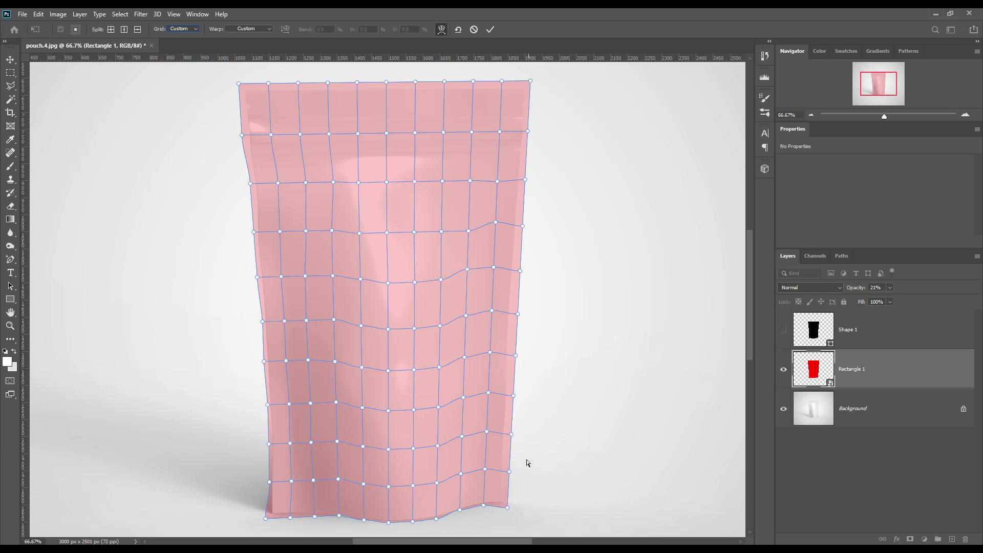
Step: Move the five right-edge warp points on the lower half inward to the pouch's right outline
{"action": "left_click_drag", "start_coordinate": [530, 302], "coordinate": [513, 314]}
{"action": "left_click", "coordinate": [512, 326]}
{"action": "left_click_drag", "start_coordinate": [517, 357], "coordinate": [510, 356]}
{"action": "left_click_drag", "start_coordinate": [513, 397], "coordinate": [510, 396]}
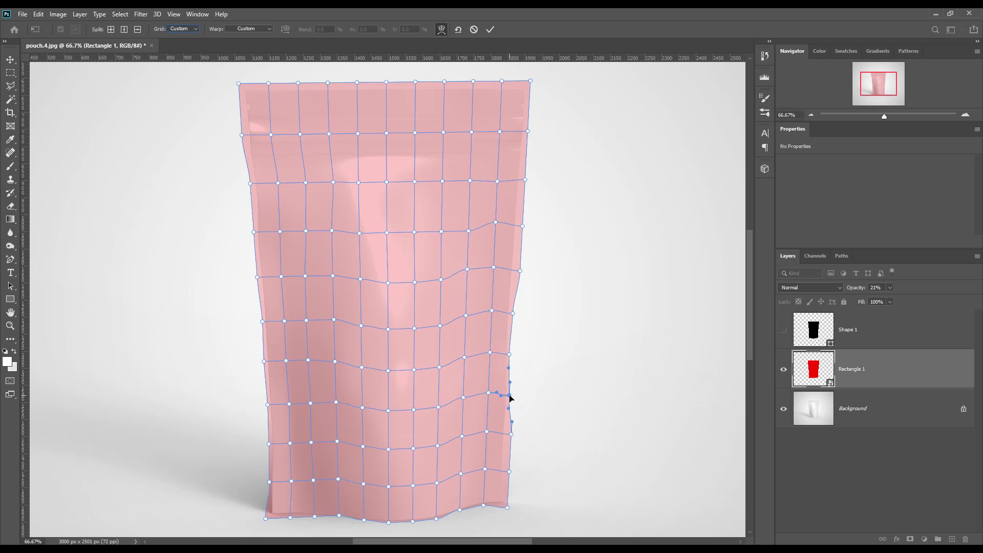
{"action": "left_click_drag", "start_coordinate": [512, 435], "coordinate": [508, 435]}
{"action": "left_click_drag", "start_coordinate": [507, 471], "coordinate": [506, 472]}
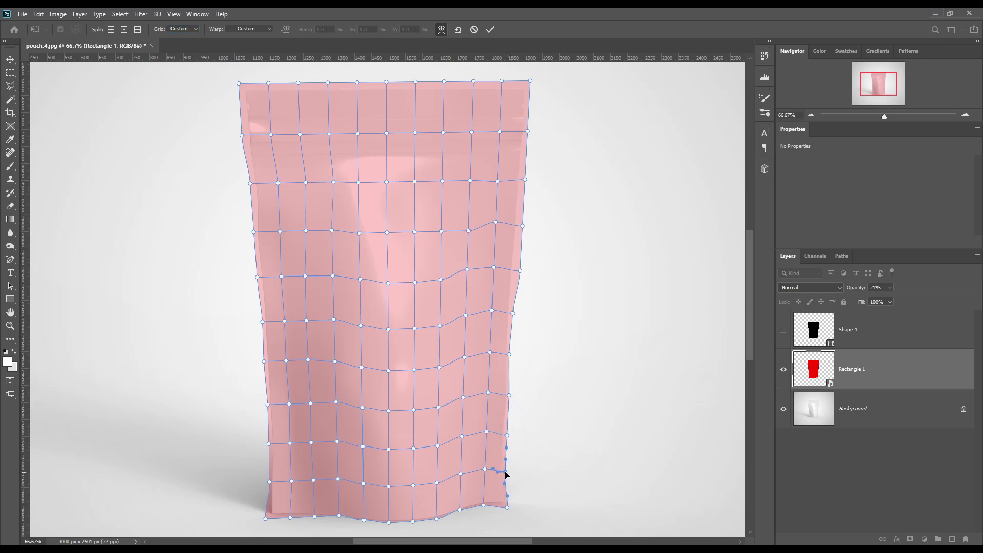
Step: Move the upper right-edge points and the second left-edge point inward to the pouch outline, and apply the warp
{"action": "left_click_drag", "start_coordinate": [521, 273], "coordinate": [515, 272]}
{"action": "left_click_drag", "start_coordinate": [523, 224], "coordinate": [517, 224]}
{"action": "left_click_drag", "start_coordinate": [526, 181], "coordinate": [522, 182]}
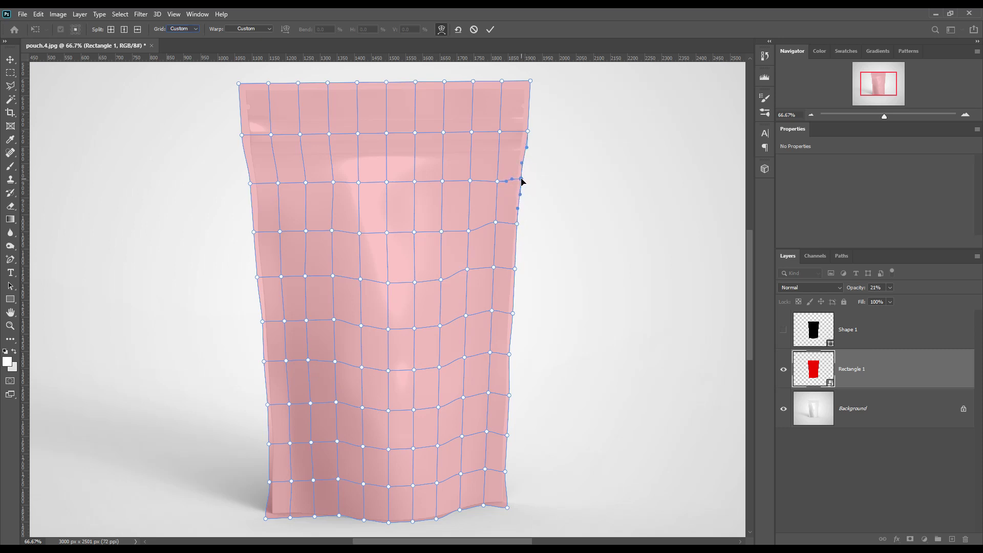
{"action": "left_click_drag", "start_coordinate": [243, 138], "coordinate": [247, 138]}
{"action": "left_click", "coordinate": [492, 29]}
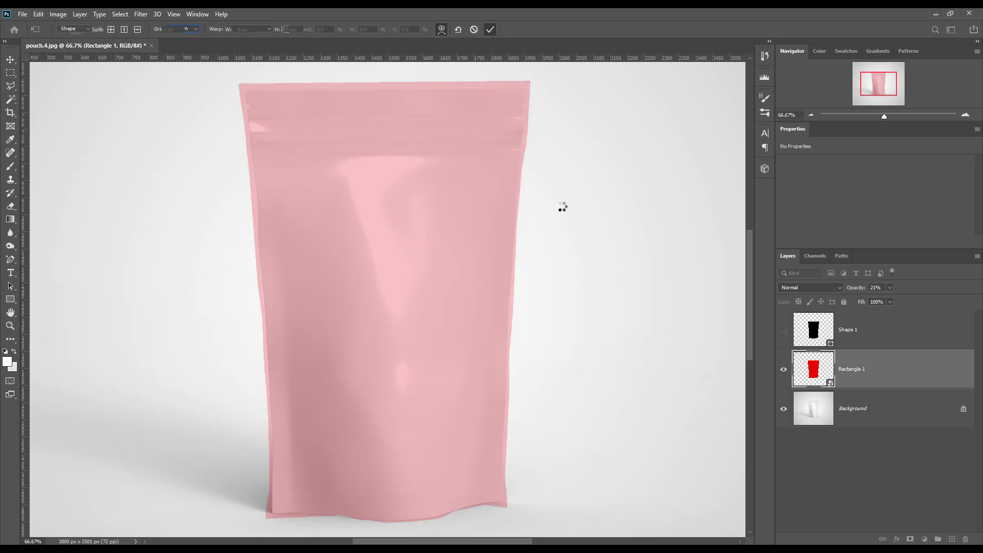
Step: Try masking Rectangle 1 with the Shape 1 outline, undo the mask and clear the selection
{"action": "left_click", "coordinate": [826, 349], "text": "ctrl"}
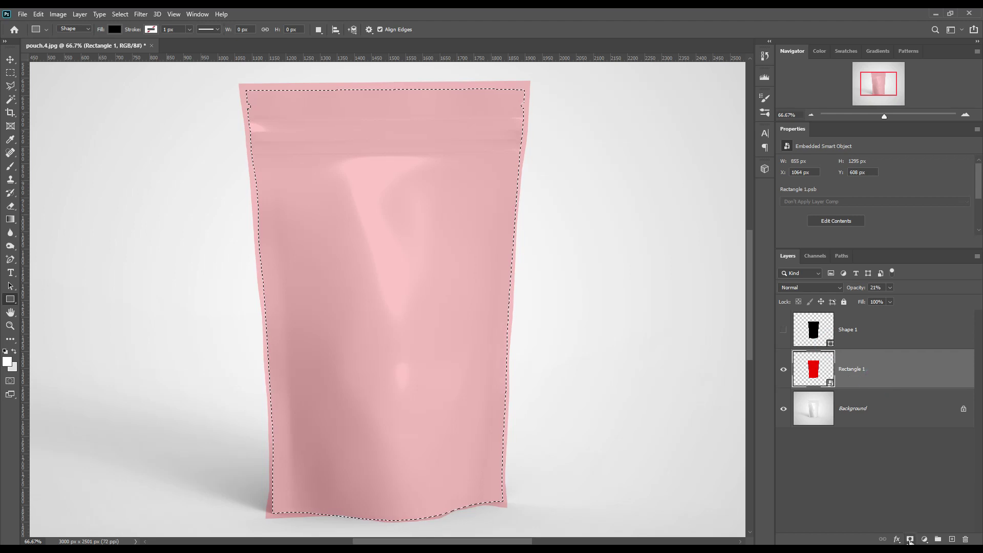
{"action": "left_click", "coordinate": [912, 539]}
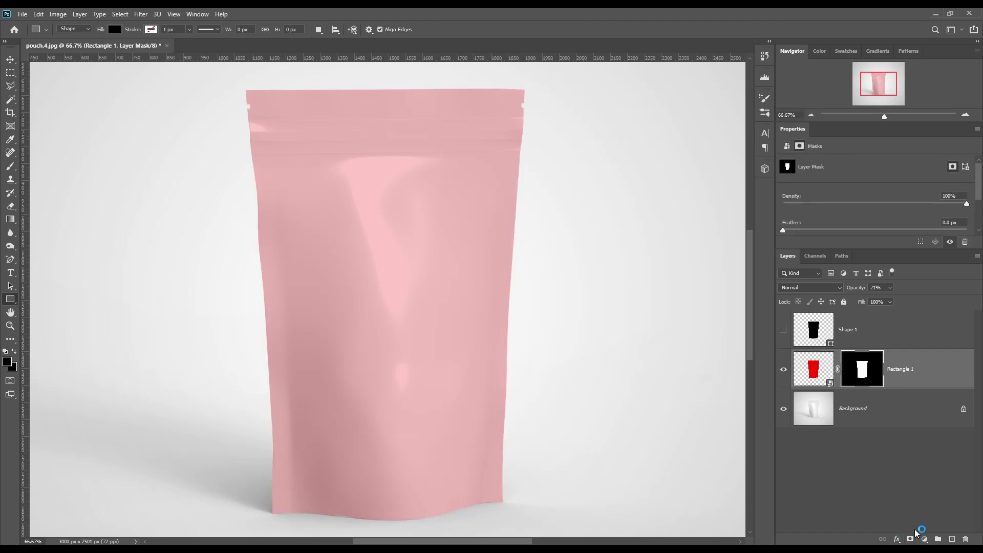
{"action": "key", "text": "ctrl+z"}
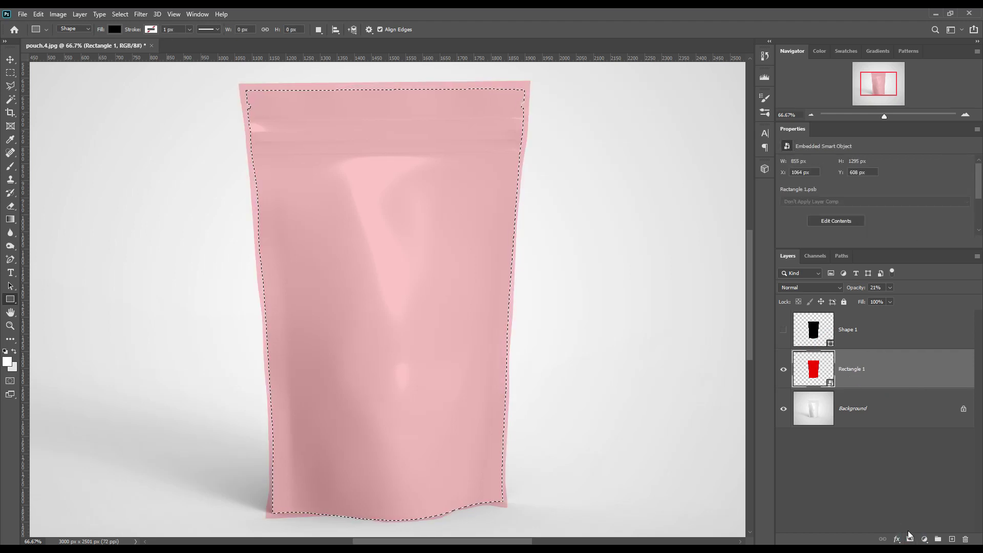
{"action": "key", "text": "ctrl+d"}
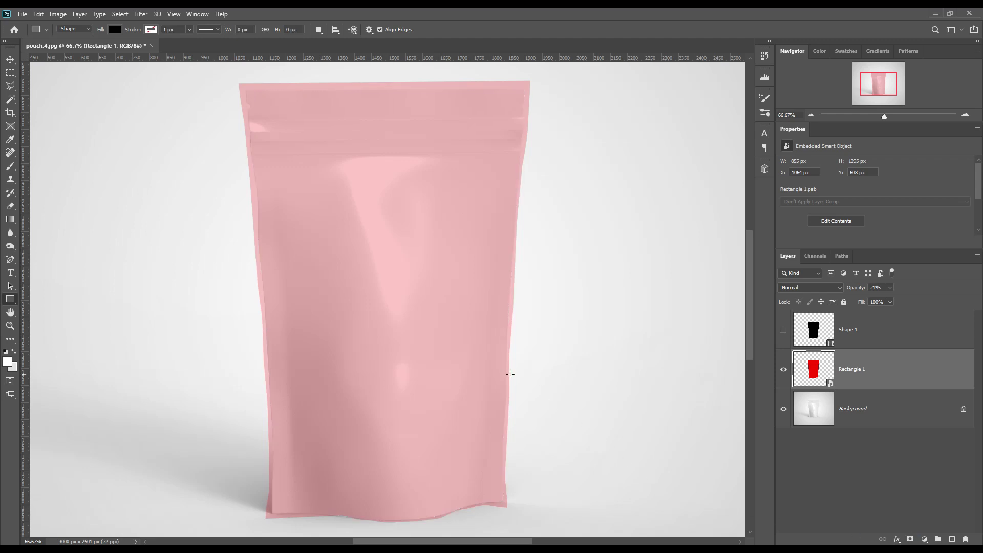
Step: Nudge the Rectangle 1 smart object down 10 px so it covers the pouch's lower edge
{"action": "left_click", "coordinate": [11, 60]}
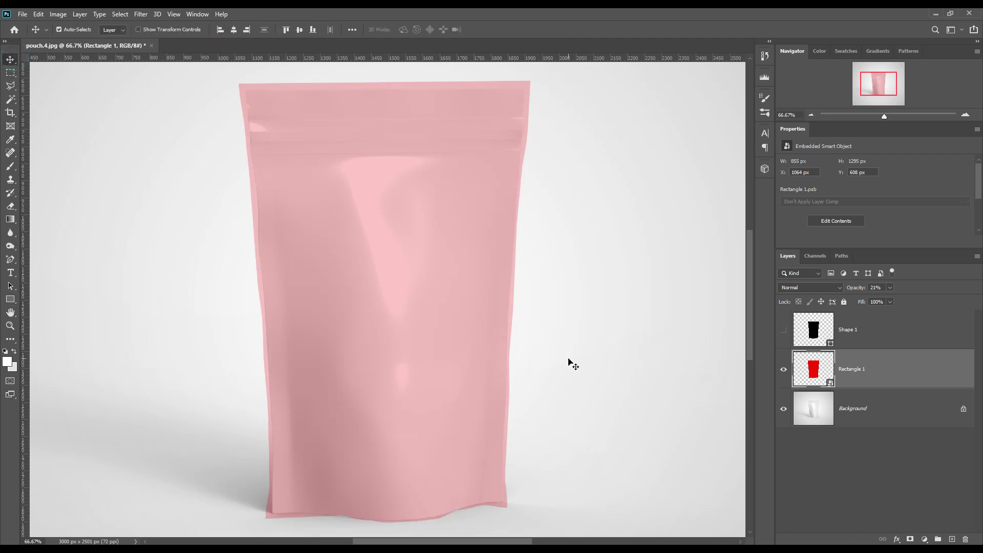
{"action": "key", "text": "Down"}
{"action": "key", "text": "Down"}
{"action": "key", "text": "Down"}
{"action": "key", "text": "Down"}
{"action": "key", "text": "Down"}
{"action": "key", "text": "Down"}
{"action": "key", "text": "Down"}
{"action": "key", "text": "Down"}
{"action": "key", "text": "Down"}
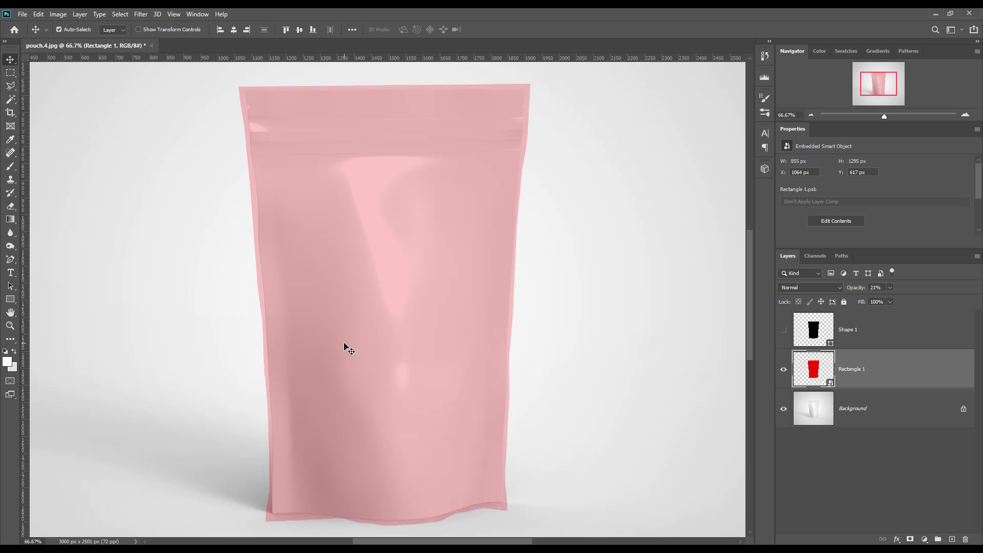
{"action": "key", "text": "Down"}
Step: Mask Rectangle 1 with the Shape 1 outline and set its opacity to 100%
{"action": "left_click", "coordinate": [825, 332], "text": "ctrl"}
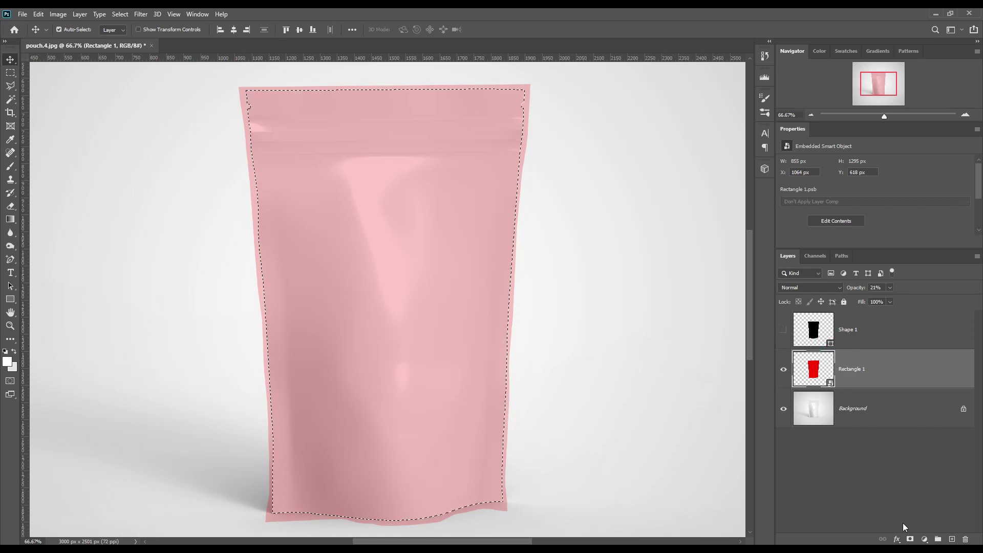
{"action": "left_click", "coordinate": [911, 539]}
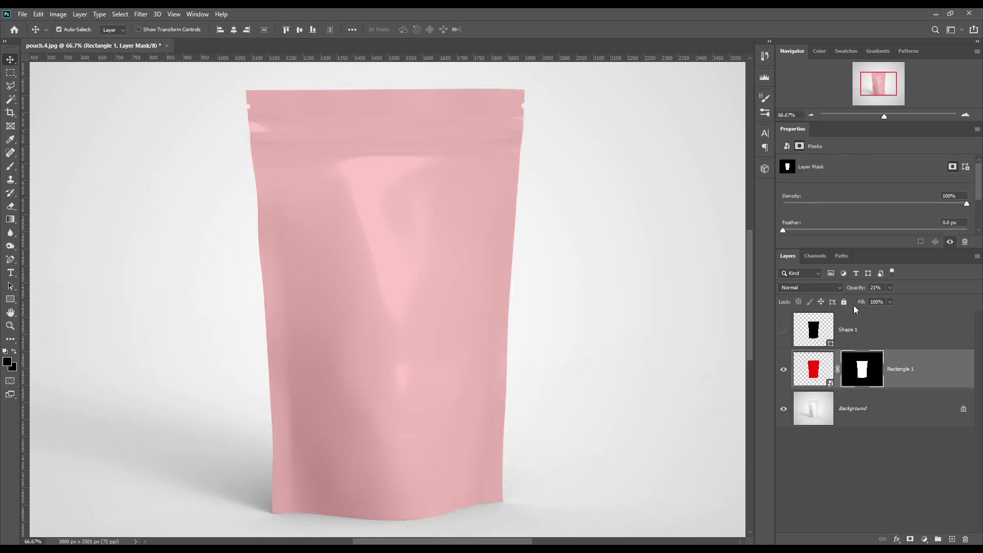
{"action": "left_click_drag", "start_coordinate": [854, 290], "coordinate": [896, 290]}
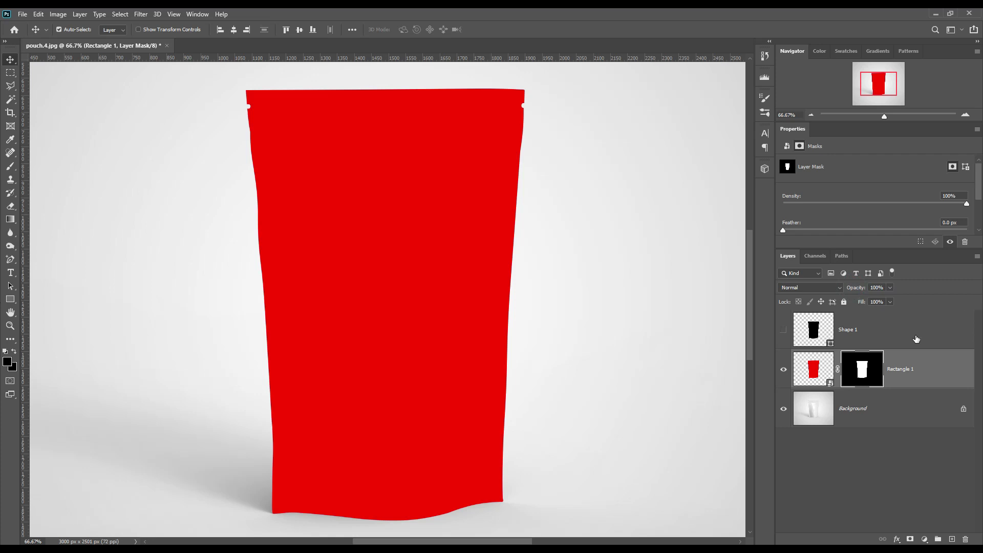
Step: Open Rectangle 1's smart object contents and recolor the rectangle to dark grey, about #2f2f2f
{"action": "double_click", "coordinate": [827, 382]}
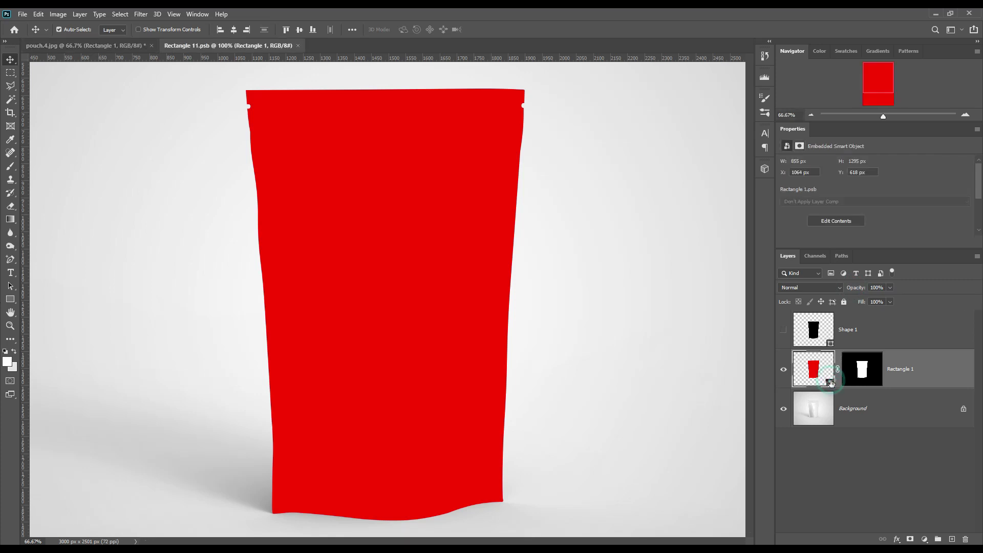
{"action": "double_click", "coordinate": [819, 349]}
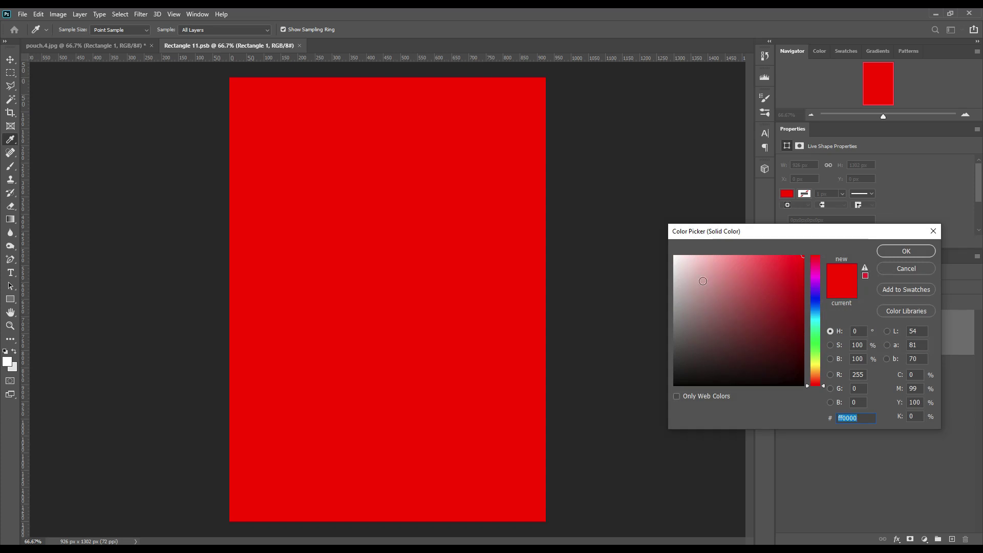
{"action": "left_click_drag", "start_coordinate": [666, 344], "coordinate": [658, 363]}
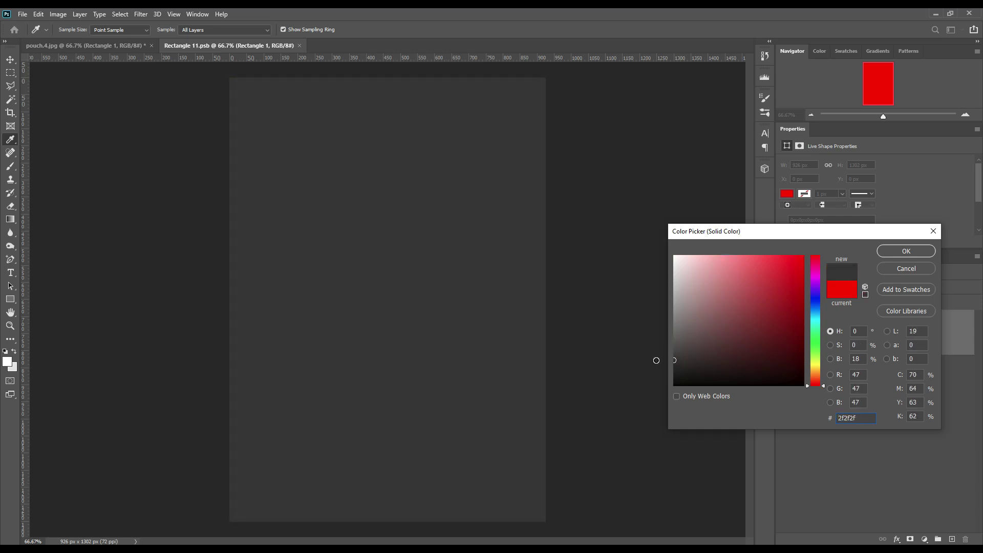
{"action": "left_click", "coordinate": [917, 254]}
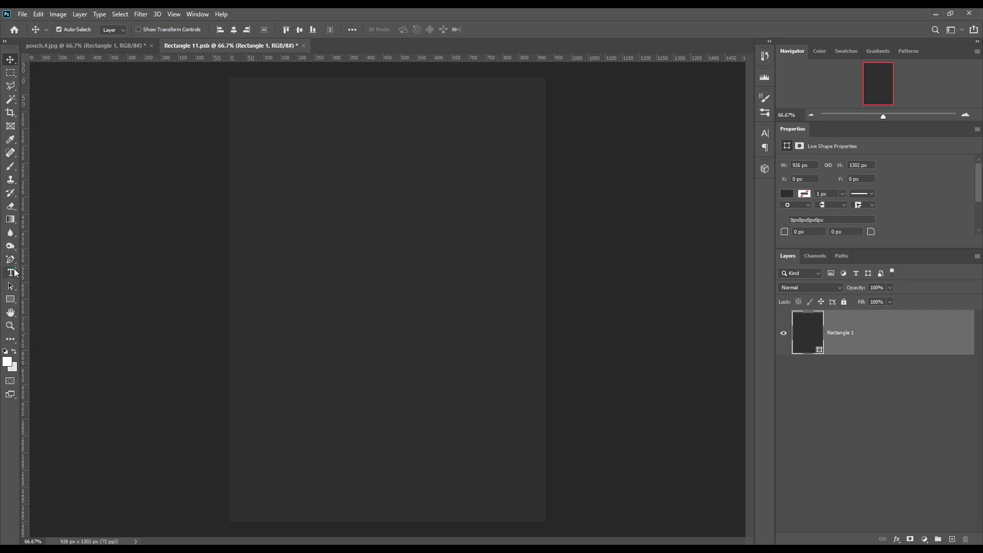
Step: Add the text POUCH, rotate it -90° and enlarge it to run up the artwork's left side
{"action": "left_click", "coordinate": [11, 272]}
{"action": "left_click", "coordinate": [287, 279]}
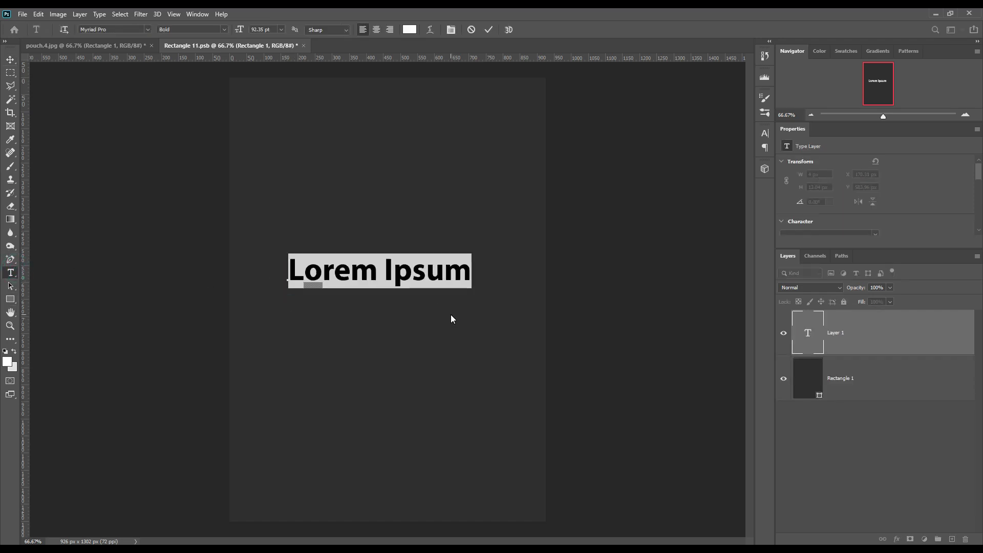
{"action": "type", "text": "POUCH"}
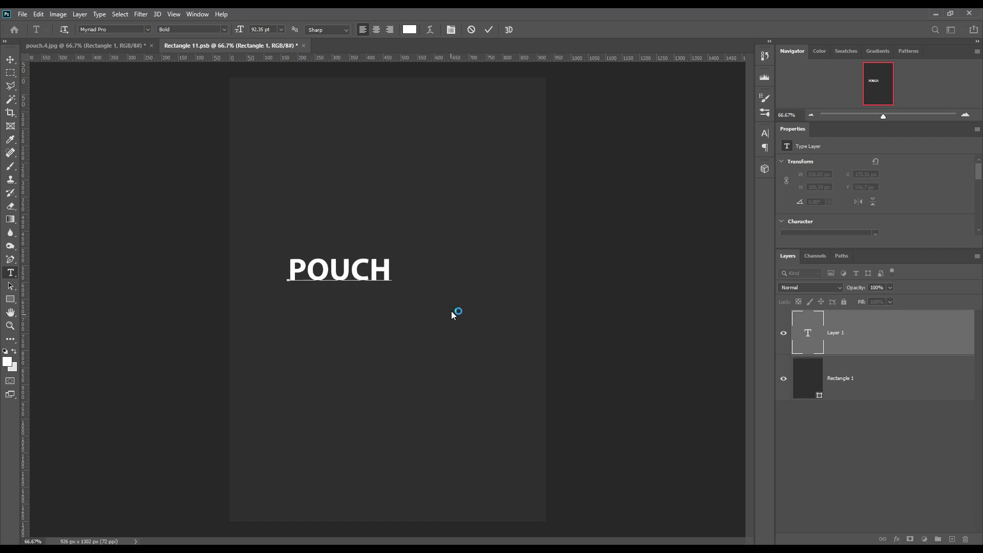
{"action": "left_click", "coordinate": [489, 30]}
{"action": "key", "text": "ctrl+t"}
{"action": "left_click_drag", "start_coordinate": [324, 294], "coordinate": [353, 358]}
{"action": "left_click", "coordinate": [507, 30]}
Step: Set the color of the vertical POUCH text to a warm yellow
{"action": "left_click", "coordinate": [374, 29]}
{"action": "type", "text": "f2d06b"}
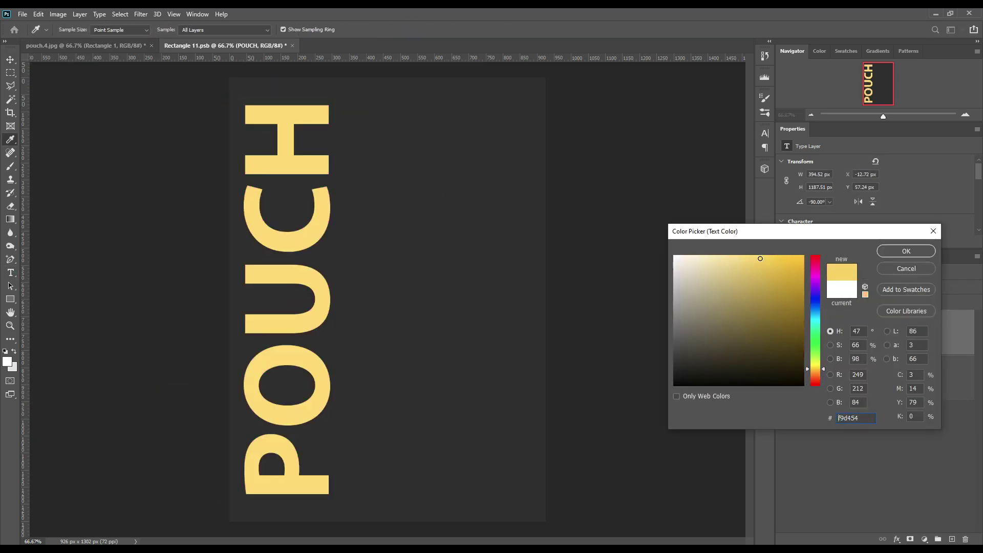
{"action": "key", "text": "Return"}
Step: Add the white three-line text FREE / POUCH / MOCKUP beside the vertical word
{"action": "key", "text": "t"}
{"action": "left_click", "coordinate": [375, 290]}
{"action": "type", "text": "FREE"}
{"action": "key", "text": "Return"}
{"action": "type", "text": "POUCH"}
{"action": "key", "text": "Return"}
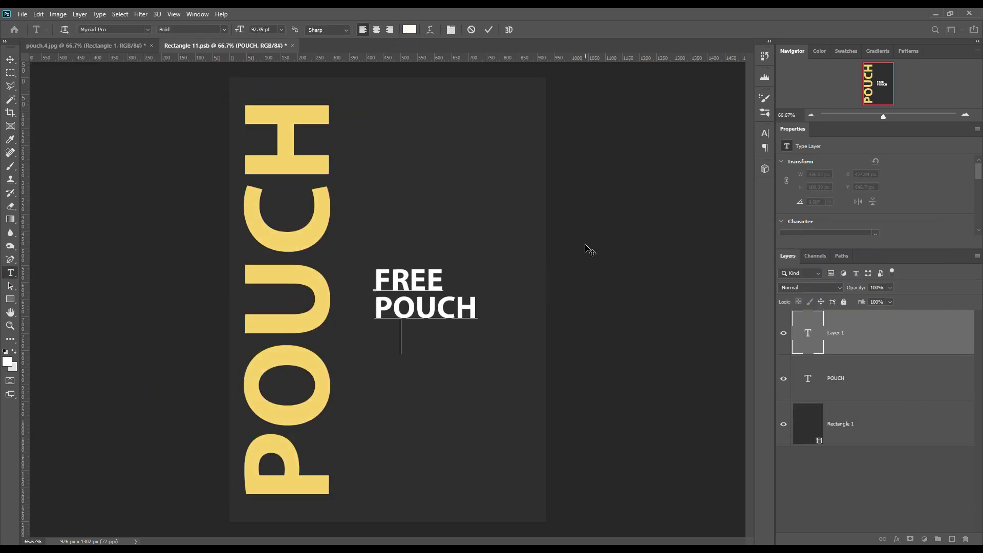
{"action": "type", "text": "MOCKUP"}
{"action": "key", "text": "ctrl+Return"}
Step: Enlarge the FREE POUCH MOCKUP text to about 453 px wide and place it close to the vertical word
{"action": "key", "text": "ctrl+t"}
{"action": "left_click_drag", "start_coordinate": [538, 386], "coordinate": [509, 385]}
{"action": "left_click_drag", "start_coordinate": [476, 353], "coordinate": [505, 365]}
{"action": "left_click", "coordinate": [506, 29]}
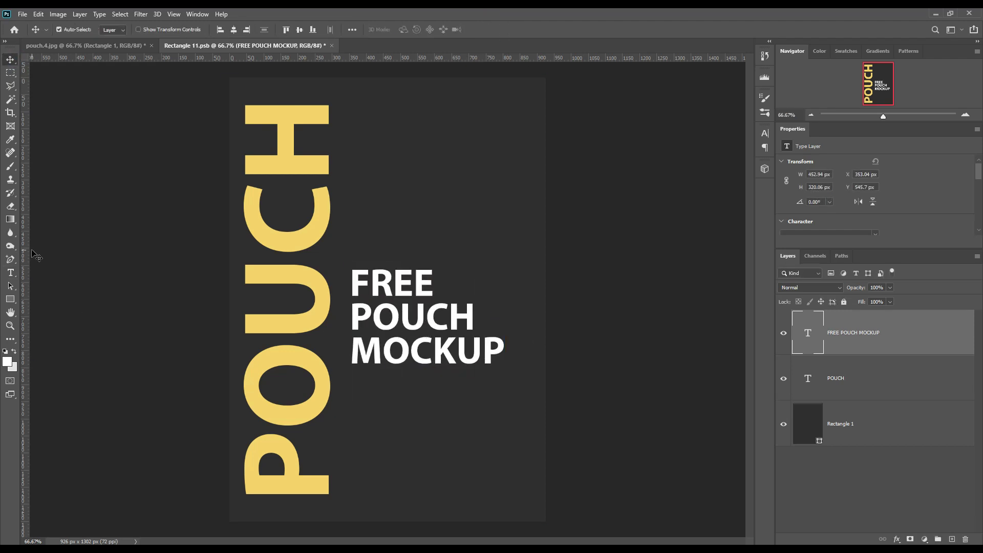
{"action": "key", "text": "t"}
{"action": "left_click", "coordinate": [366, 410]}
{"action": "left_click", "coordinate": [192, 30]}
{"action": "left_click", "coordinate": [190, 41]}
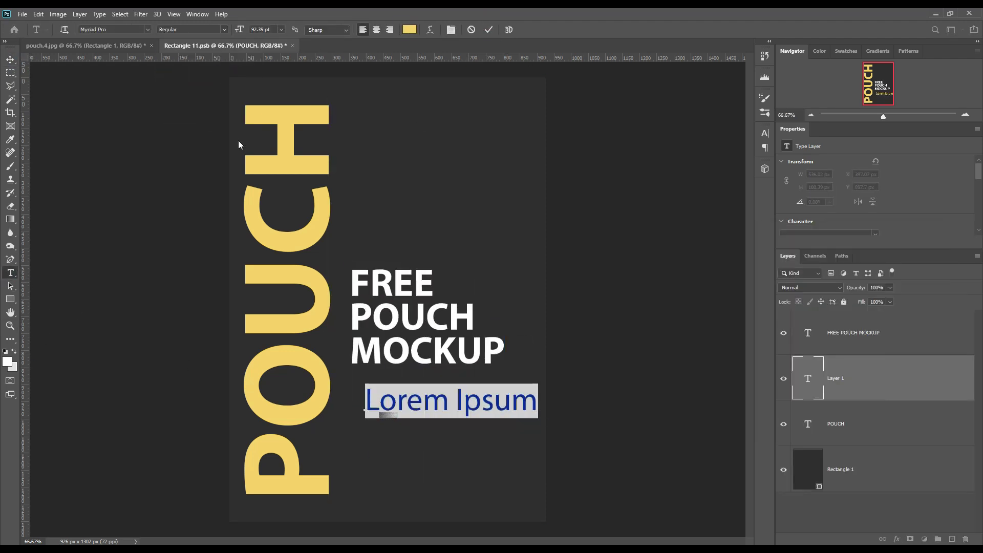
{"action": "type", "text": "www.mockup"}
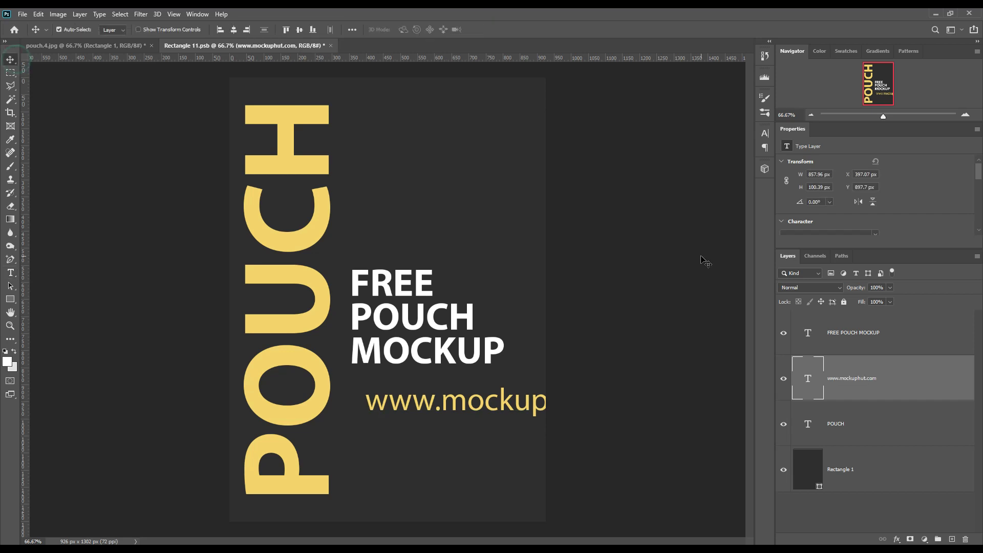
{"action": "type", "text": "hut.com"}
{"action": "key", "text": "ctrl+Return"}
Step: Shrink the website text to about 38 pt, make it bold and widen its letter spacing
{"action": "key", "text": "ctrl+t"}
{"action": "key", "text": "Return"}
{"action": "triple_click", "coordinate": [527, 389]}
{"action": "key", "text": "alt+Right"}
{"action": "key", "text": "alt+Right"}
{"action": "key", "text": "alt+Right"}
{"action": "key", "text": "alt+Right"}
{"action": "key", "text": "alt+Right"}
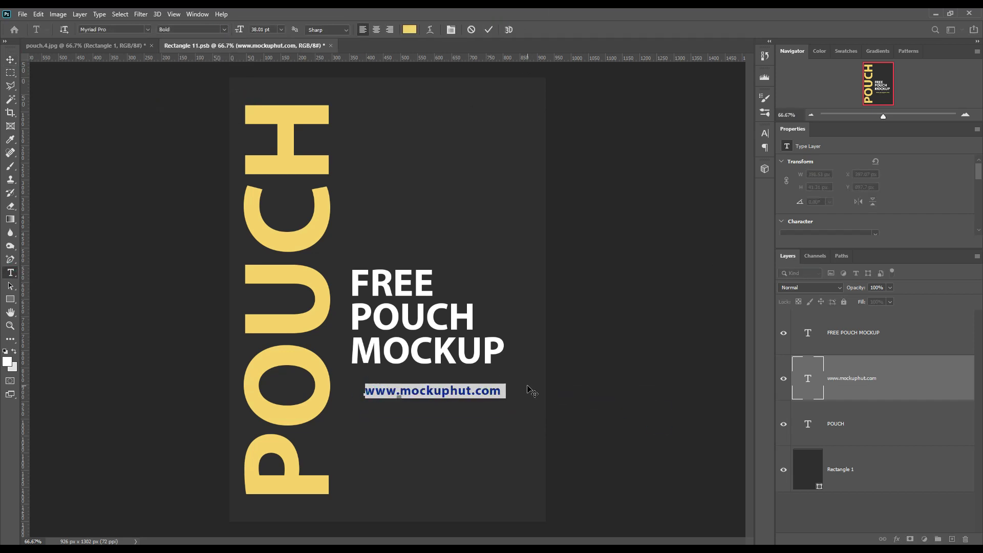
{"action": "key", "text": "ctrl+Return"}
Step: Align the website text directly beneath MOCKUP and move it up together with the FREE POUCH MOCKUP text
{"action": "key", "text": "v"}
{"action": "left_click_drag", "start_coordinate": [430, 392], "coordinate": [417, 377]}
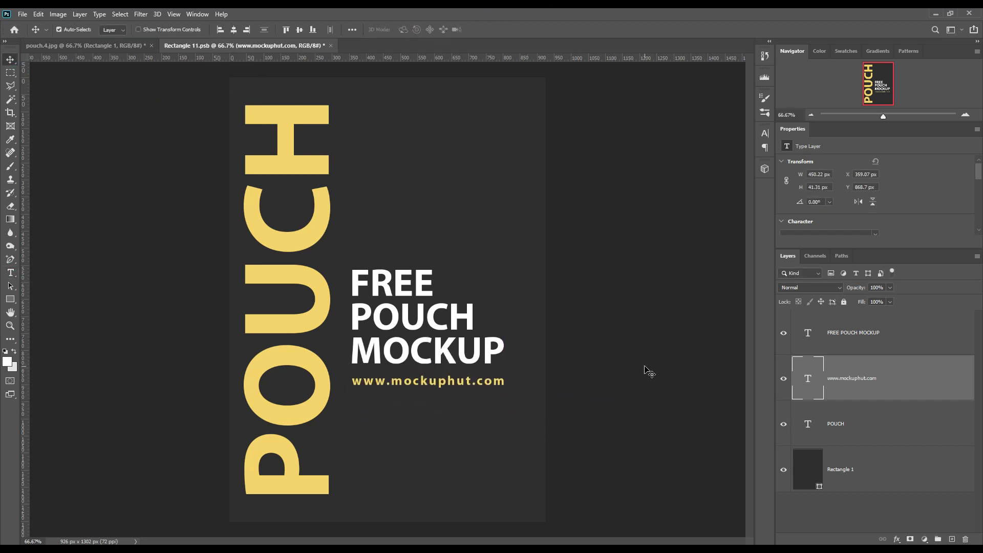
{"action": "left_click", "coordinate": [870, 333], "text": "ctrl"}
{"action": "key", "text": "ctrl+t"}
{"action": "left_click_drag", "start_coordinate": [426, 340], "coordinate": [425, 275]}
{"action": "key", "text": "Return"}
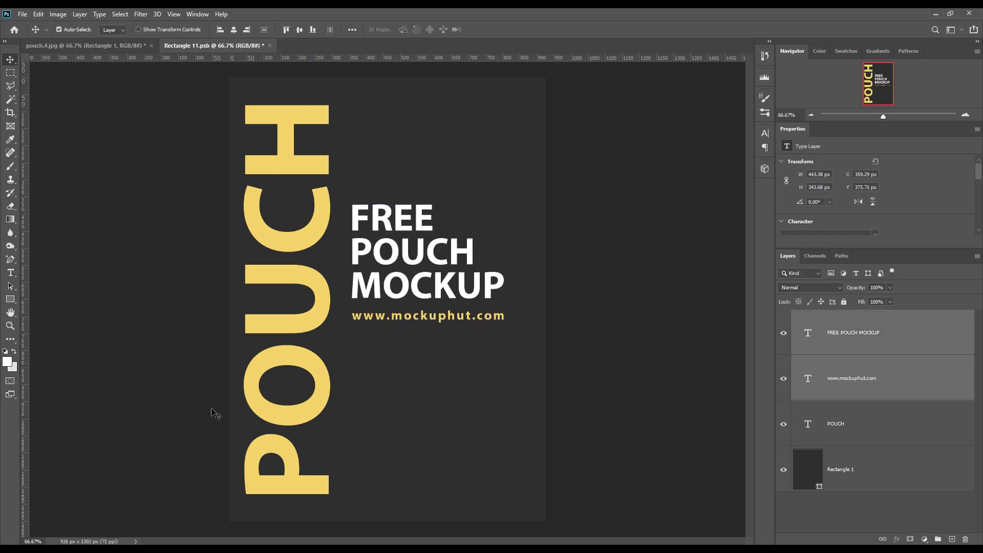
Step: Add the text 09 below the website line and enlarge it to fill the space there
{"action": "key", "text": "t"}
{"action": "left_click", "coordinate": [400, 416]}
{"action": "type", "text": "09"}
{"action": "left_click", "coordinate": [11, 61]}
{"action": "key", "text": "ctrl+t"}
{"action": "left_click_drag", "start_coordinate": [398, 421], "coordinate": [368, 456]}
{"action": "key", "text": "Return"}
Step: Make the 09 text white, set its font to Stencil Std and position it below the website line
{"action": "key", "text": "t"}
{"action": "left_click", "coordinate": [409, 29]}
{"action": "left_click", "coordinate": [902, 248]}
{"action": "left_click", "coordinate": [147, 29]}
{"action": "type", "text": "stencil"}
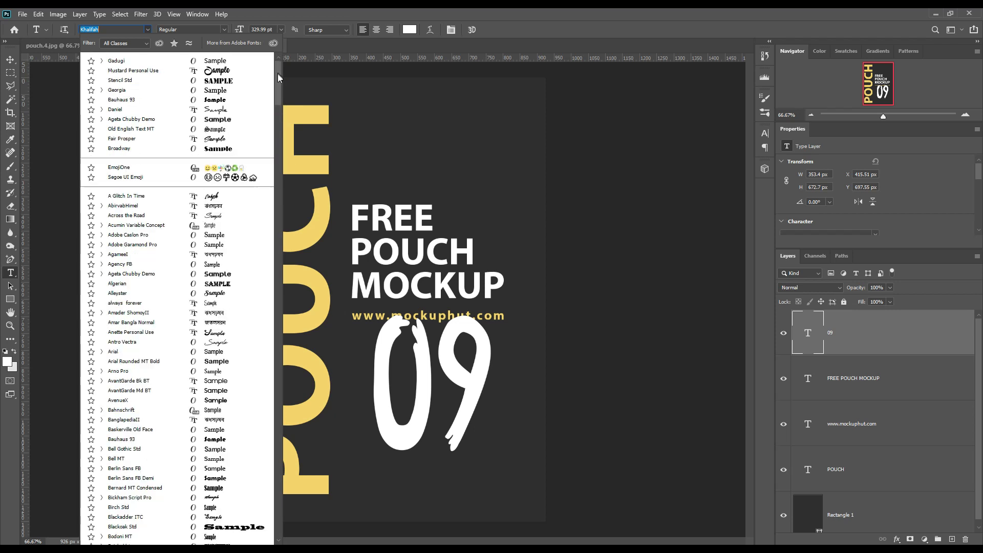
{"action": "key", "text": "Return"}
{"action": "left_click", "coordinate": [11, 59]}
{"action": "left_click_drag", "start_coordinate": [414, 416], "coordinate": [413, 408]}
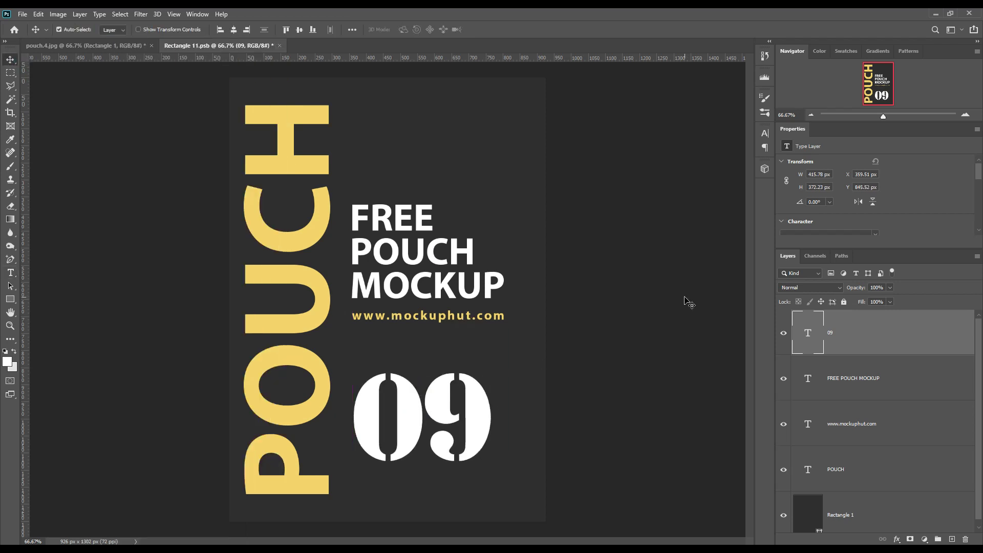
Step: Save the smart object artwork and return to the pouch.4.jpg document
{"action": "left_click", "coordinate": [22, 14]}
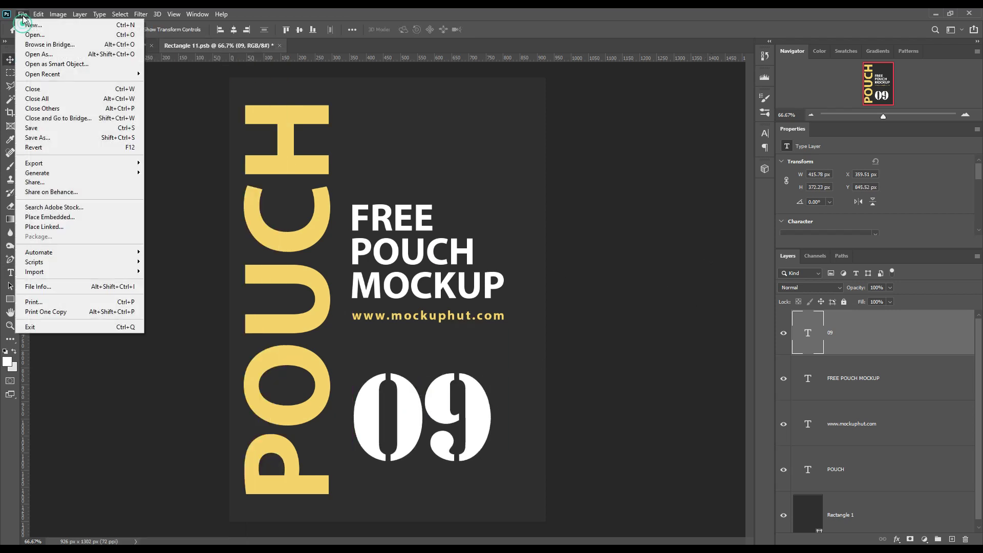
{"action": "left_click", "coordinate": [55, 132]}
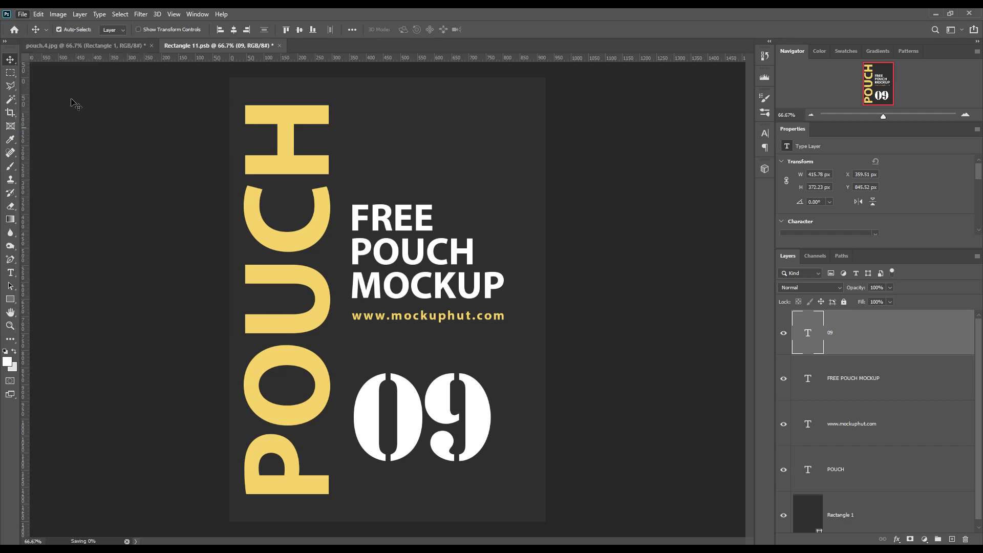
{"action": "left_click", "coordinate": [116, 46]}
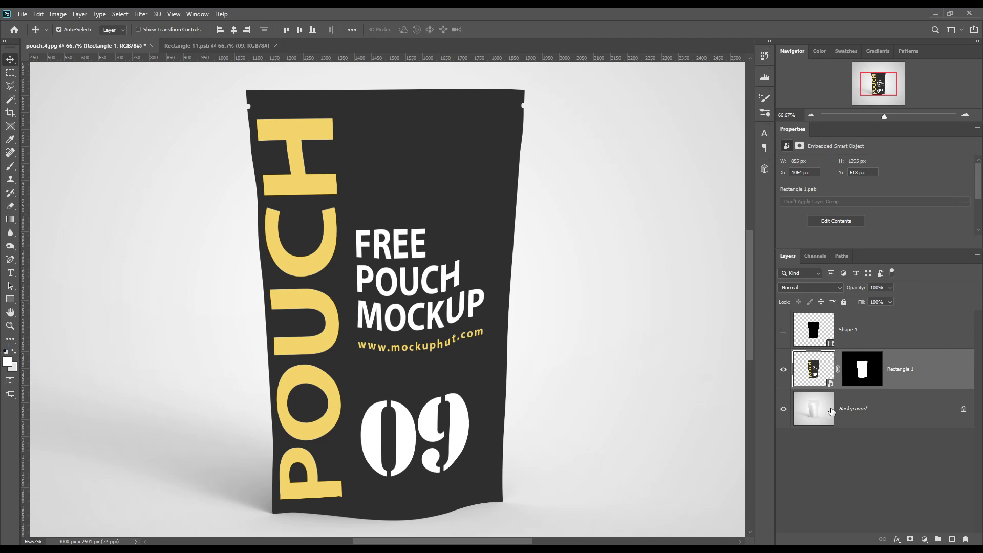
Step: Copy the pouch area of the Background to a new layer using Rectangle 1's mask, and move it above Rectangle 1
{"action": "left_click", "coordinate": [862, 372], "text": "ctrl"}
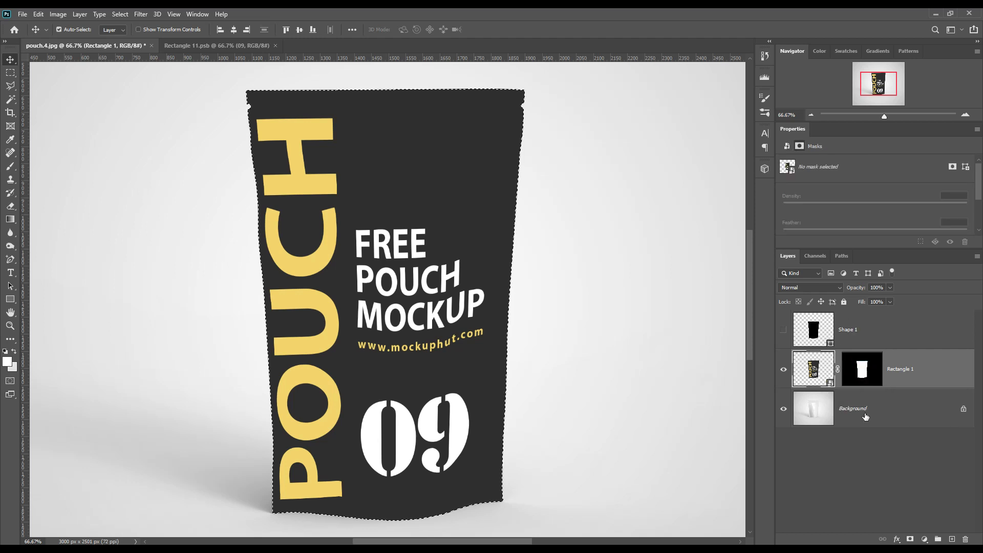
{"action": "left_click", "coordinate": [859, 420]}
{"action": "key", "text": "ctrl+j"}
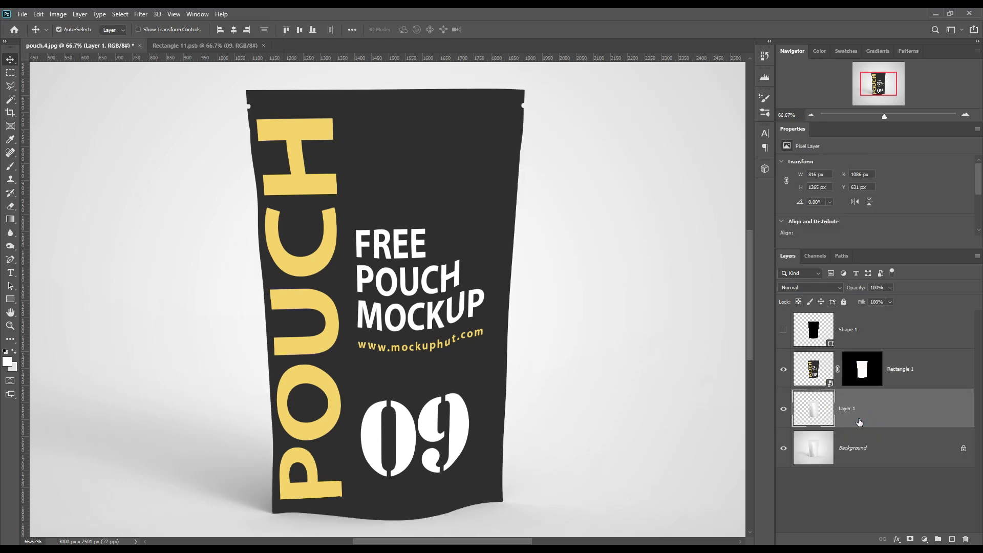
{"action": "left_click_drag", "start_coordinate": [859, 421], "coordinate": [879, 364]}
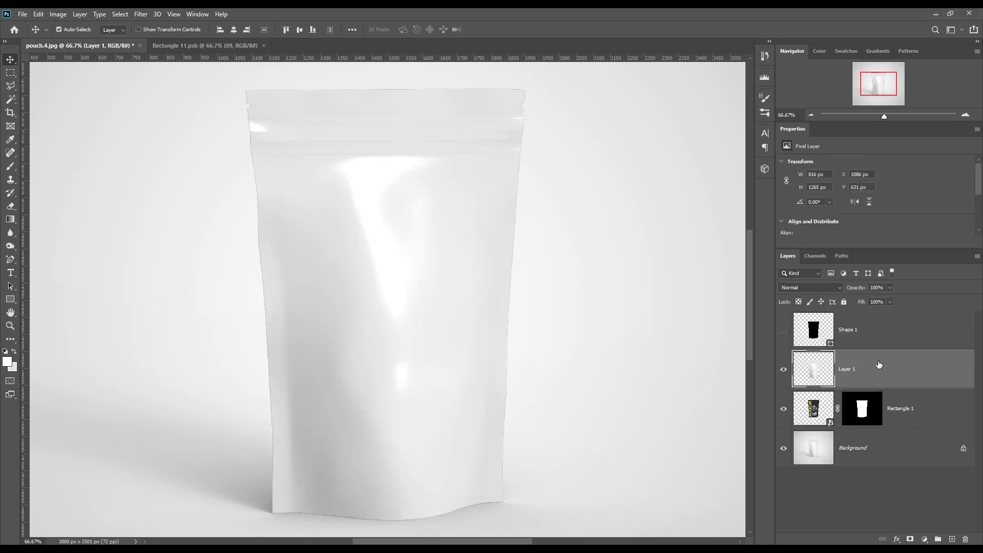
Step: Set the copied pouch layer's blend mode to Multiply and rename it Shadow
{"action": "left_click", "coordinate": [831, 288]}
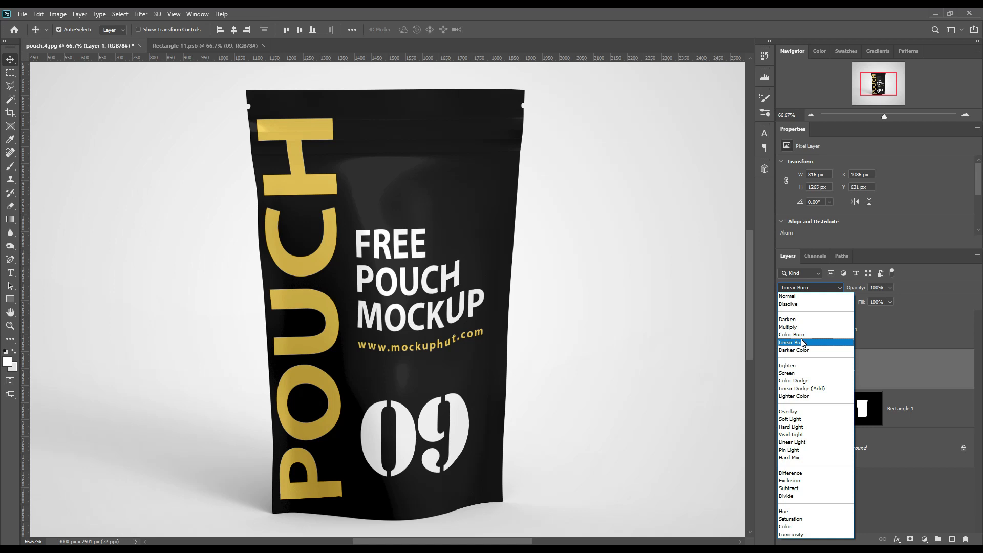
{"action": "left_click", "coordinate": [798, 328]}
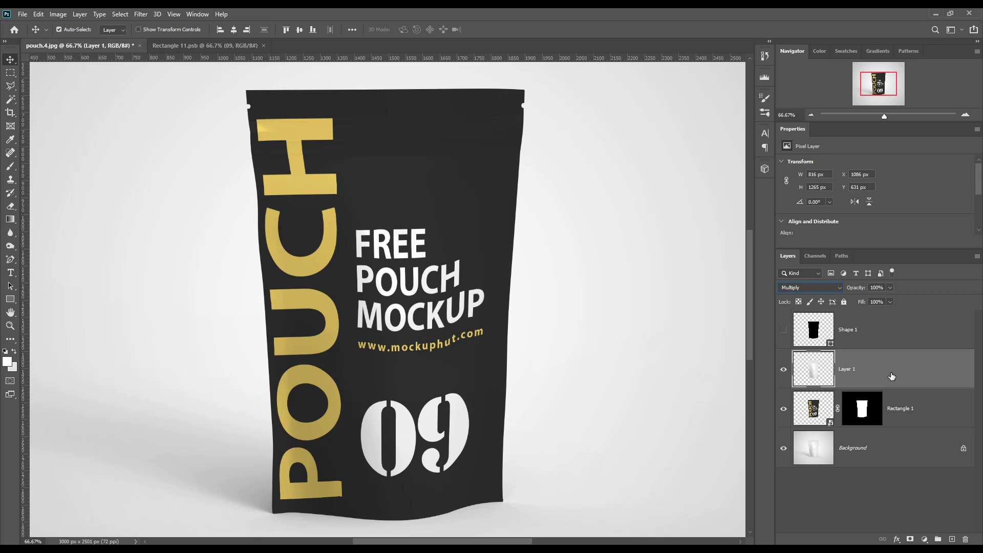
{"action": "double_click", "coordinate": [850, 368]}
{"action": "type", "text": "Shadow"}
{"action": "key", "text": "Return"}
Step: Duplicate the Shadow layer as Midtone and set its blend mode to Linear Dodge (Add)
{"action": "left_click", "coordinate": [889, 368]}
{"action": "key", "text": "ctrl+j"}
{"action": "double_click", "coordinate": [858, 370]}
{"action": "type", "text": "M"}
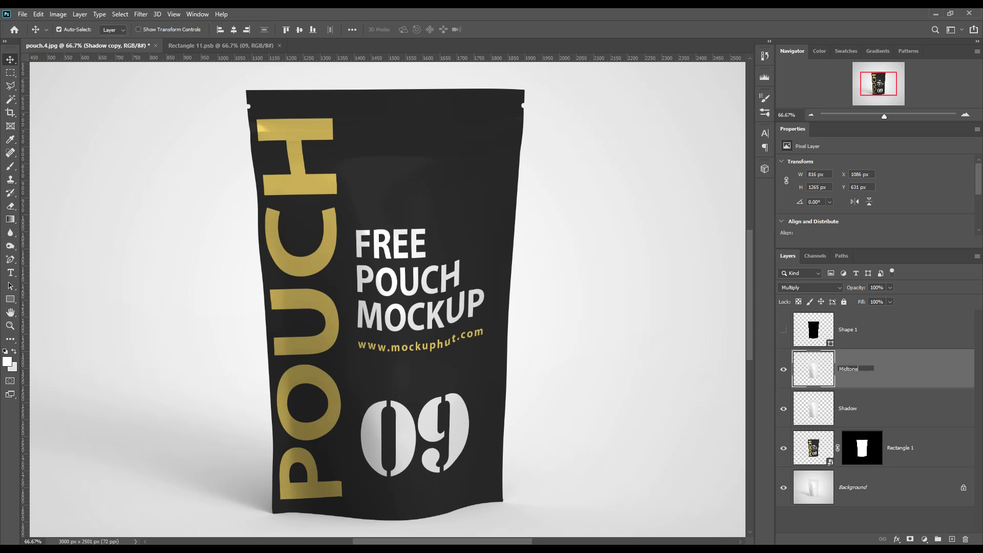
{"action": "type", "text": "idtone"}
{"action": "key", "text": "Return"}
{"action": "left_click", "coordinate": [828, 288]}
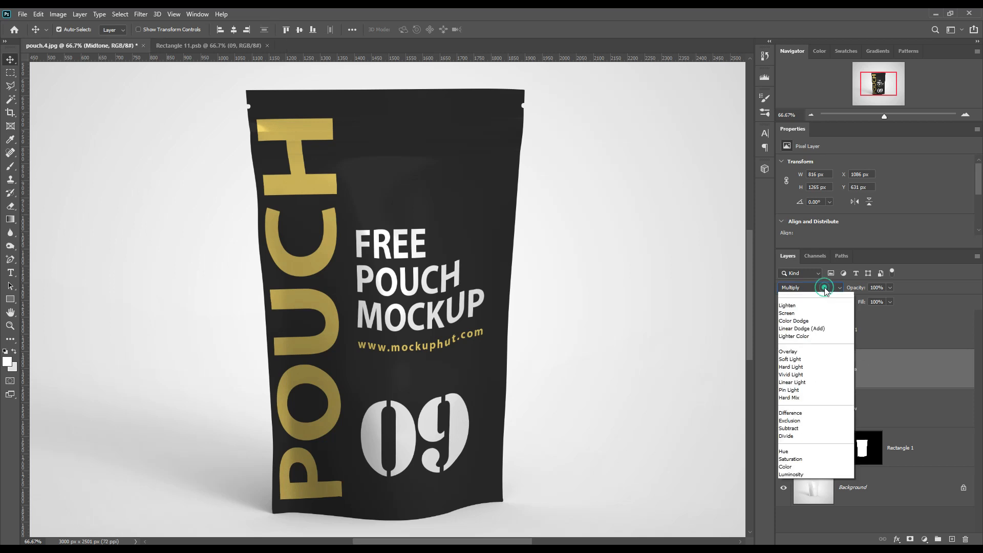
{"action": "left_click", "coordinate": [801, 388]}
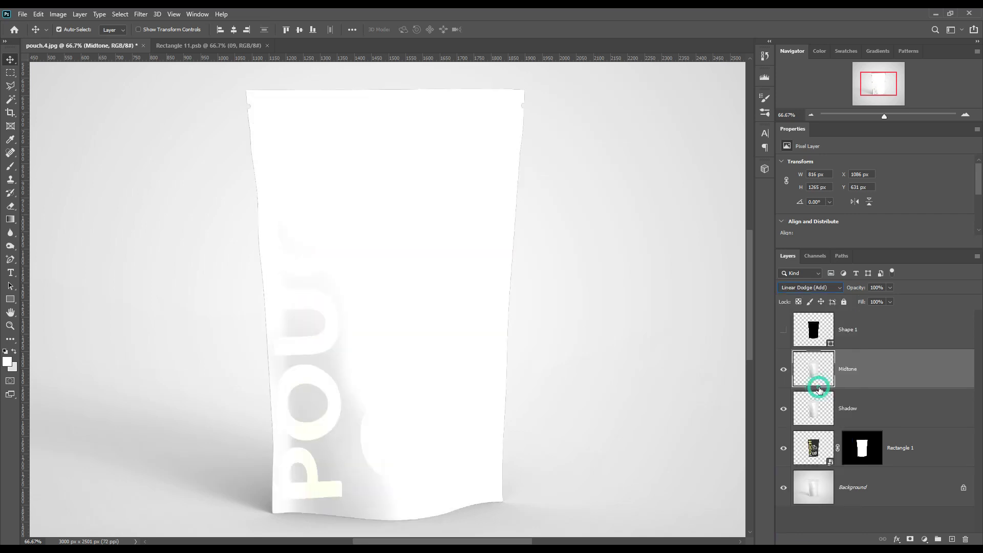
Step: Apply Levels to the Midtone layer with input black 213 and output white 95, then reduce the layer's fill to 53%
{"action": "left_click", "coordinate": [57, 14]}
{"action": "mouse_move", "coordinate": [97, 40]}
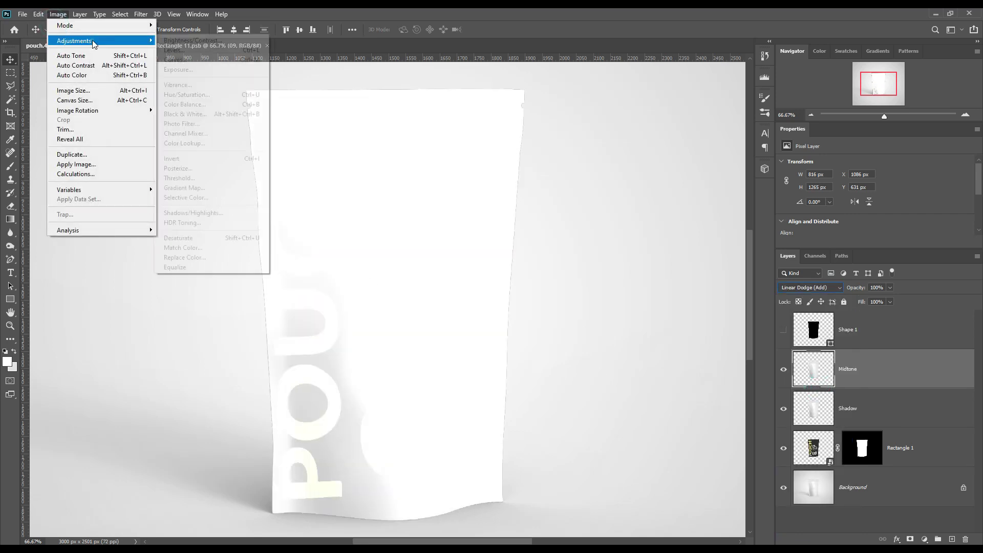
{"action": "left_click", "coordinate": [222, 52]}
{"action": "left_click_drag", "start_coordinate": [737, 231], "coordinate": [844, 233]}
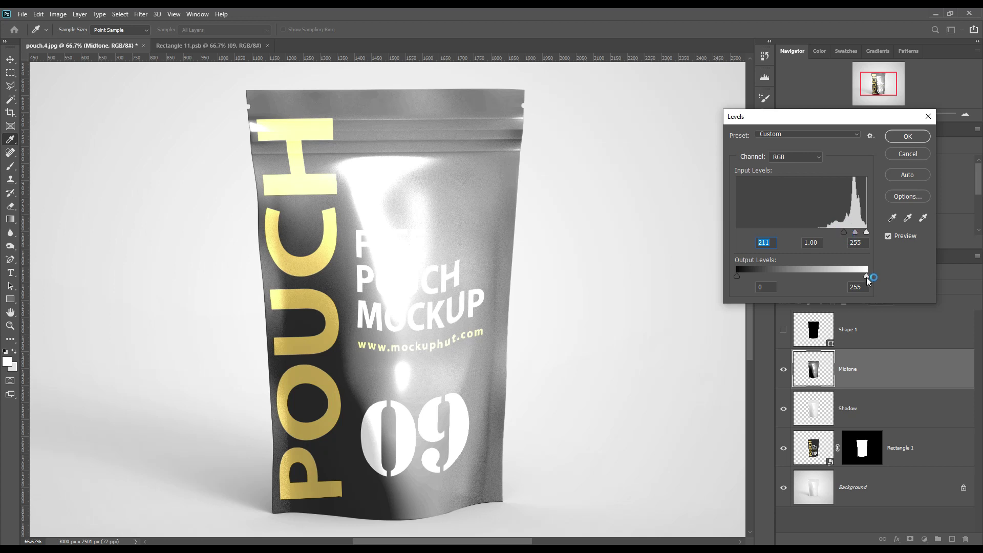
{"action": "left_click_drag", "start_coordinate": [864, 276], "coordinate": [781, 277]}
{"action": "left_click_drag", "start_coordinate": [844, 232], "coordinate": [847, 233]}
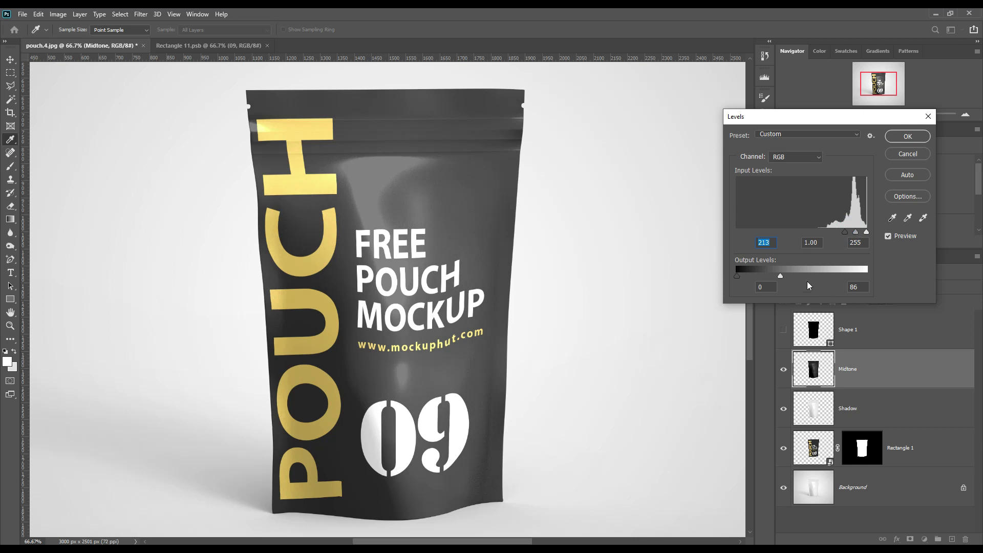
{"action": "left_click_drag", "start_coordinate": [782, 275], "coordinate": [785, 276]}
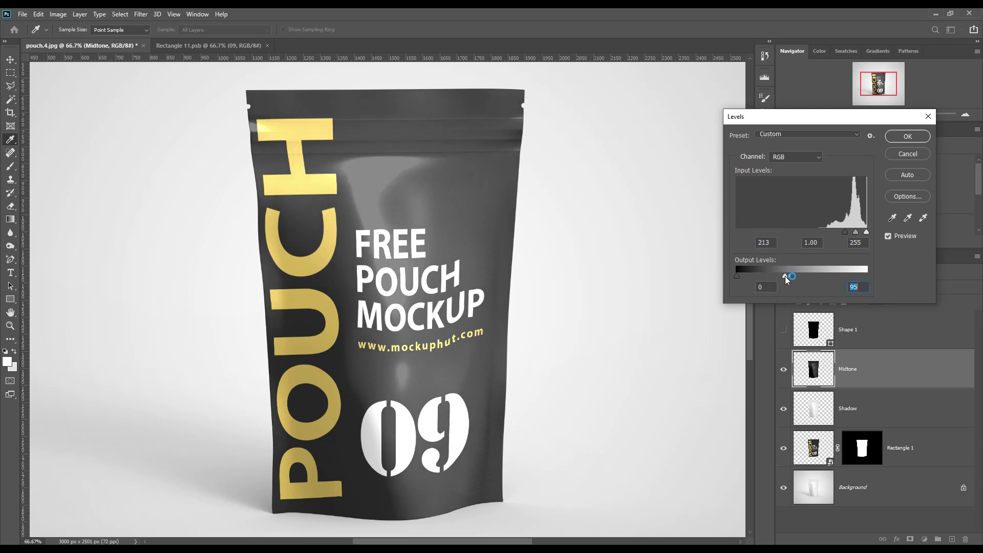
{"action": "left_click", "coordinate": [905, 136]}
{"action": "mouse_move", "coordinate": [863, 303]}
{"action": "left_mouse_down"}
{"action": "mouse_move", "coordinate": [846, 301]}
{"action": "mouse_move", "coordinate": [861, 301]}
{"action": "left_mouse_up"}
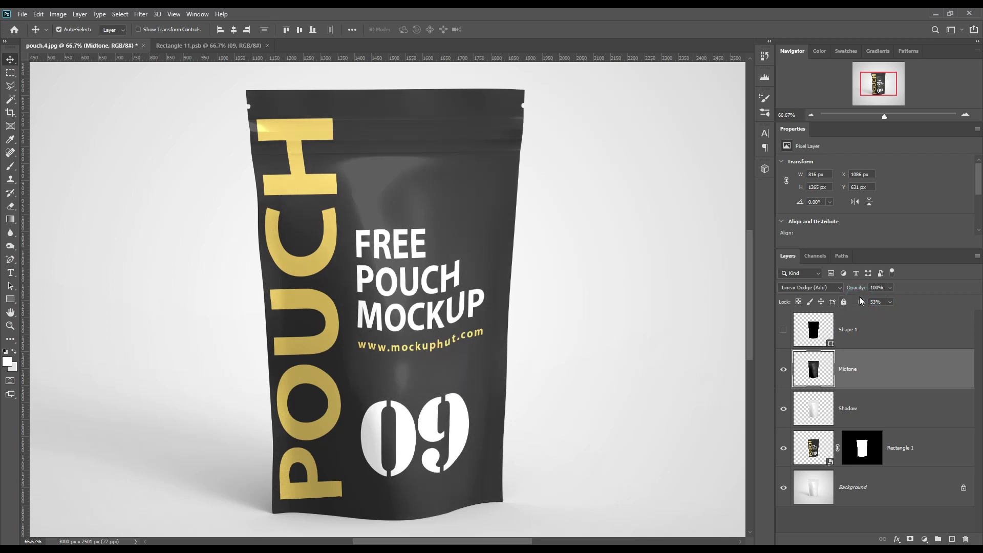
Step: Duplicate the Shadow layer, move the copy above Midtone, and set its blend mode to Screen
{"action": "left_click", "coordinate": [890, 414]}
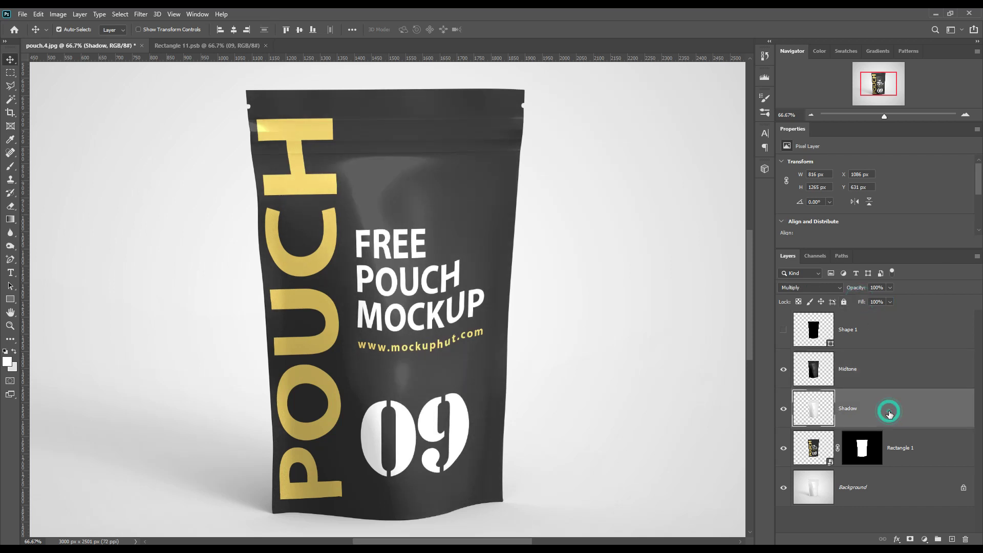
{"action": "key", "text": "ctrl+j"}
{"action": "left_click_drag", "start_coordinate": [890, 414], "coordinate": [886, 362]}
{"action": "left_click", "coordinate": [829, 287]}
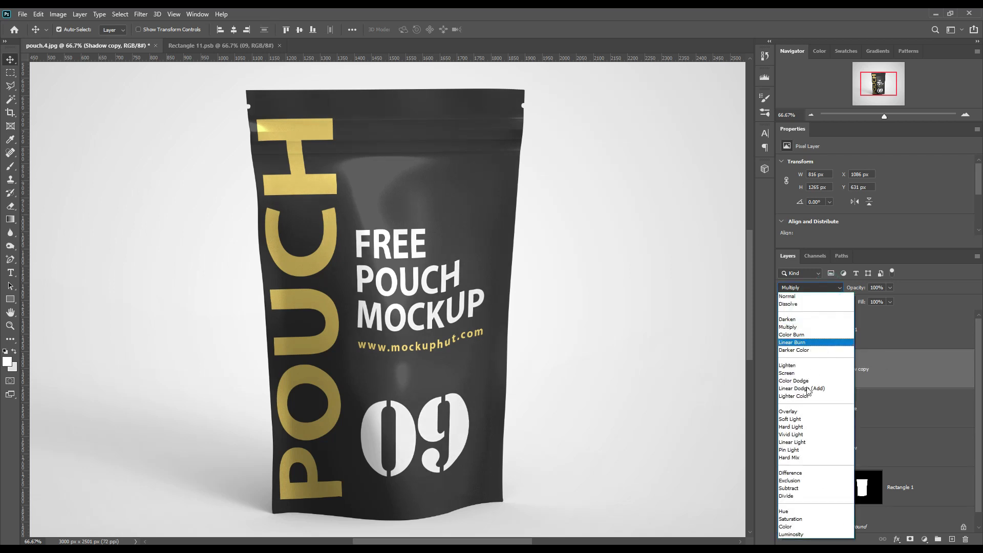
{"action": "left_click", "coordinate": [797, 373]}
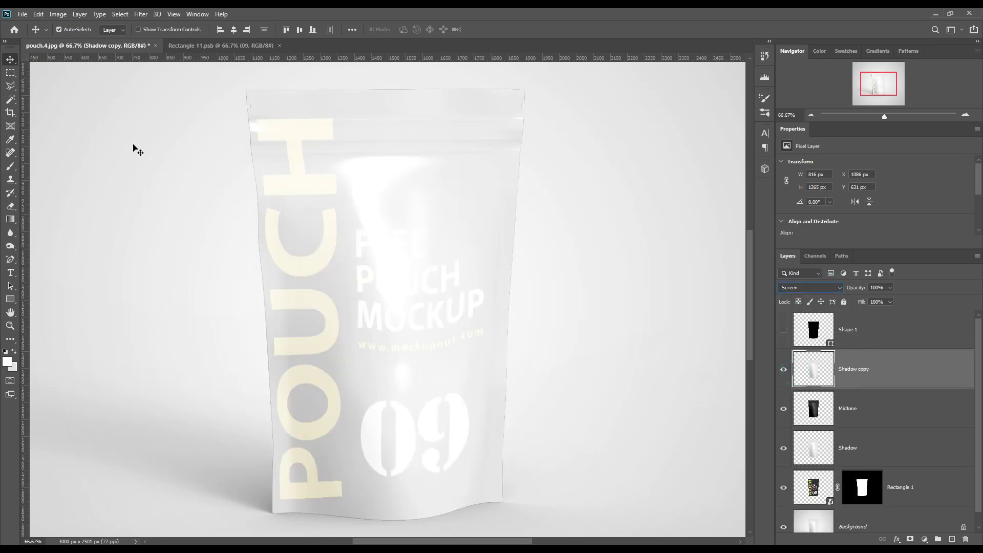
Step: Apply Levels to the Shadow copy layer with input black 232 and output white 184
{"action": "left_click", "coordinate": [58, 14]}
{"action": "left_click", "coordinate": [79, 41]}
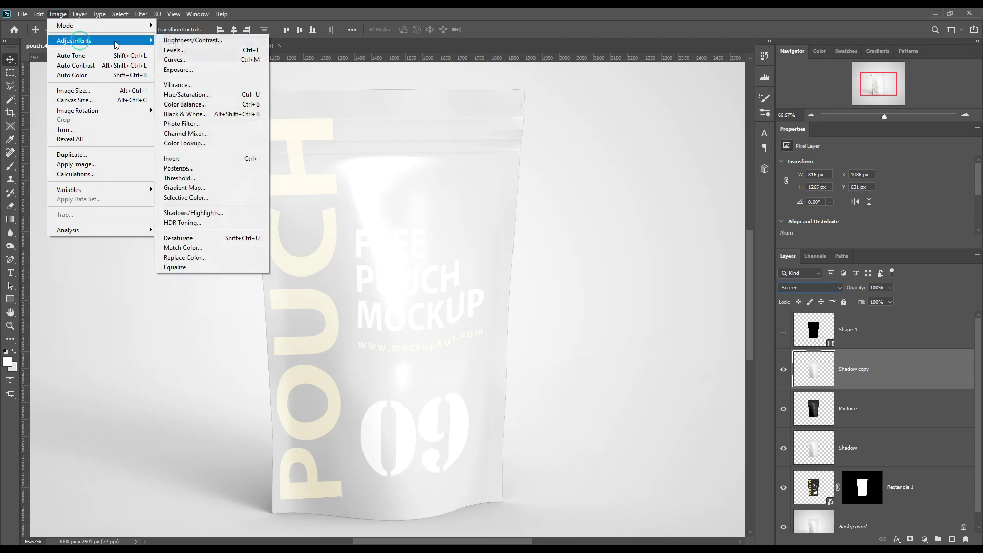
{"action": "left_click", "coordinate": [174, 50]}
{"action": "left_click_drag", "start_coordinate": [738, 232], "coordinate": [853, 235]}
{"action": "left_click", "coordinate": [907, 137]}
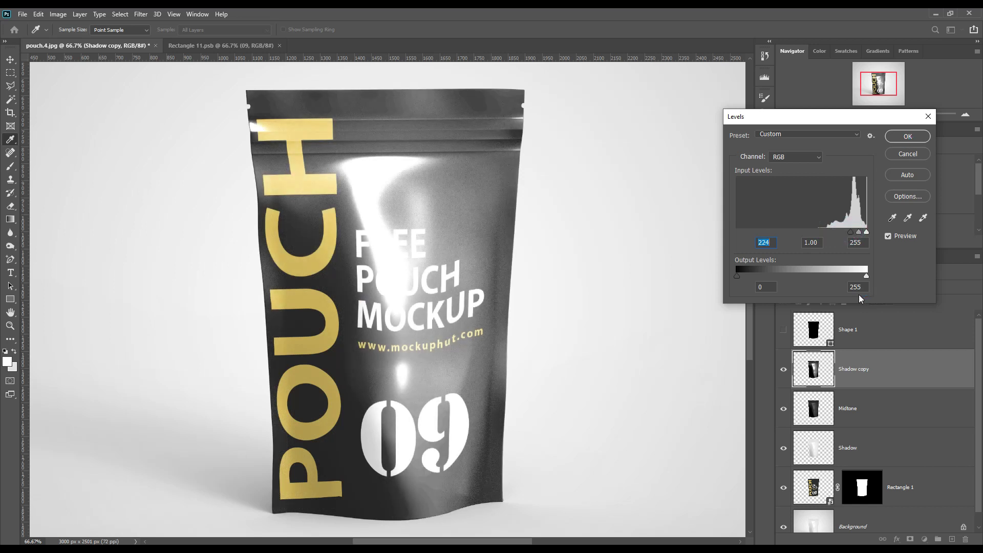
{"action": "left_click_drag", "start_coordinate": [825, 277], "coordinate": [828, 276]}
{"action": "left_click_drag", "start_coordinate": [849, 234], "coordinate": [854, 235]}
{"action": "left_click_drag", "start_coordinate": [831, 277], "coordinate": [832, 277]}
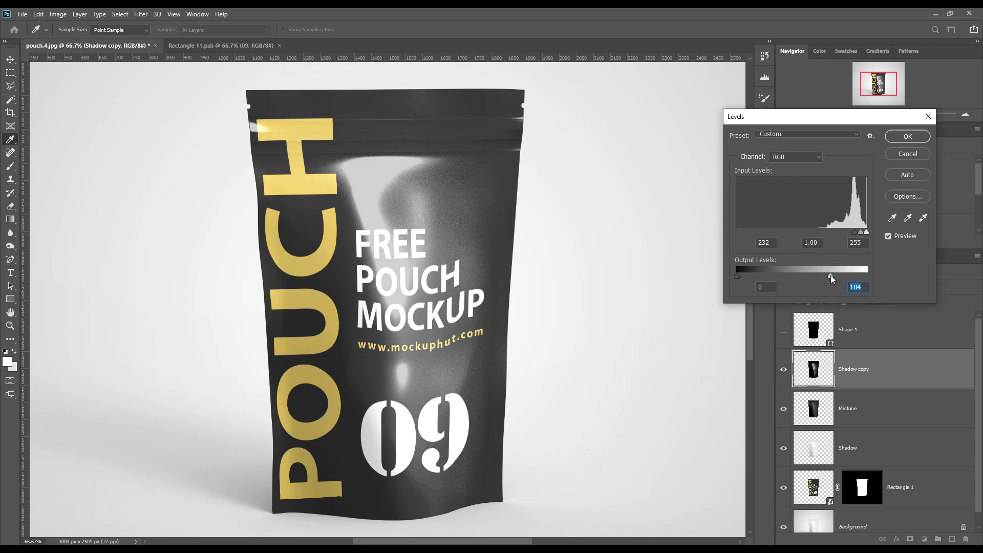
{"action": "left_click", "coordinate": [905, 137]}
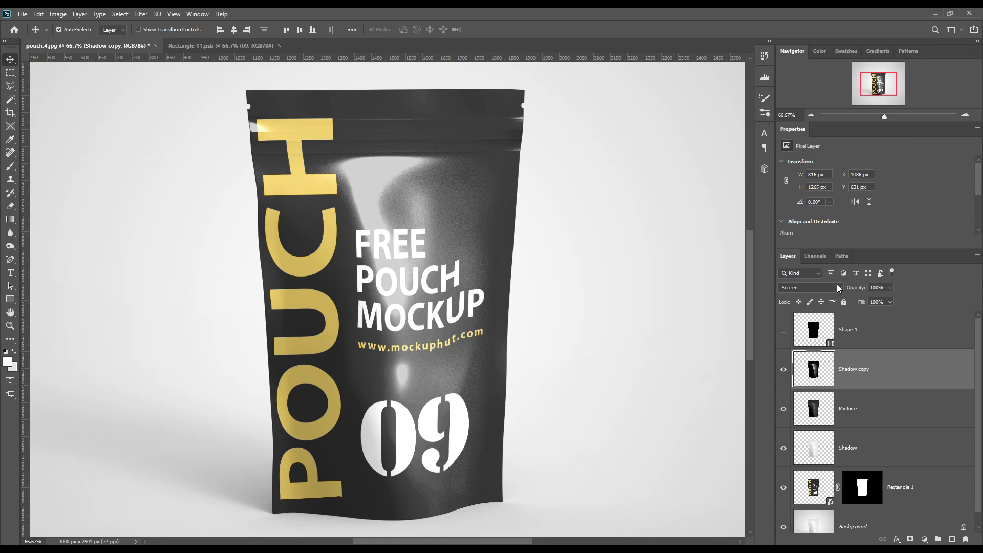
Step: Duplicate the original Shadow layer twice and set the uppermost copy's blend mode to Linear Burn
{"action": "left_click", "coordinate": [880, 445]}
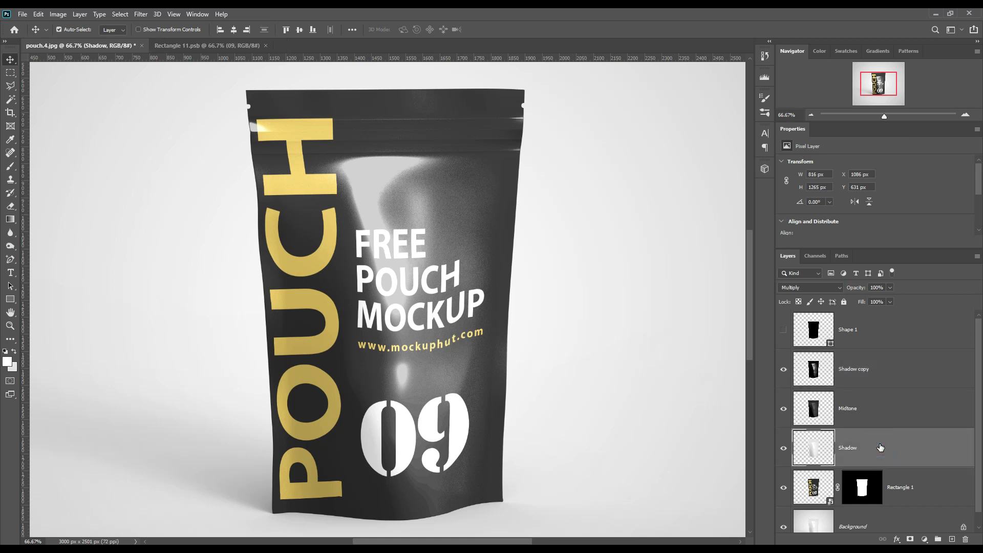
{"action": "key", "text": "ctrl+j"}
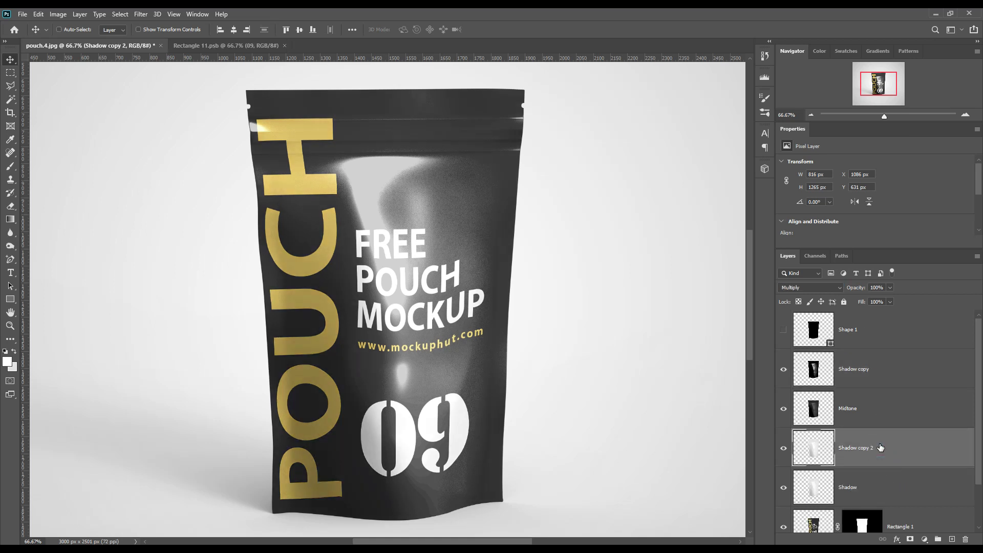
{"action": "key", "text": "ctrl+j"}
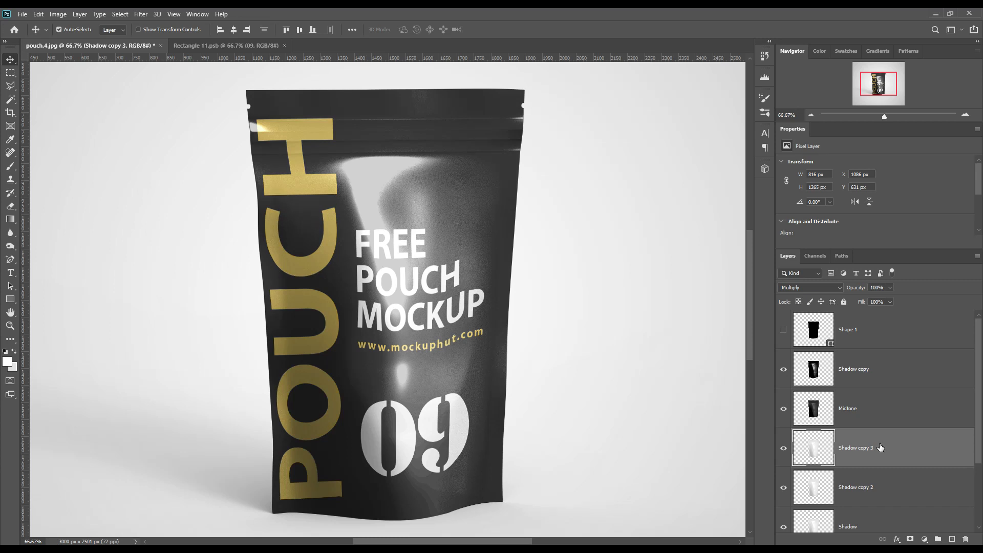
{"action": "left_click", "coordinate": [818, 286]}
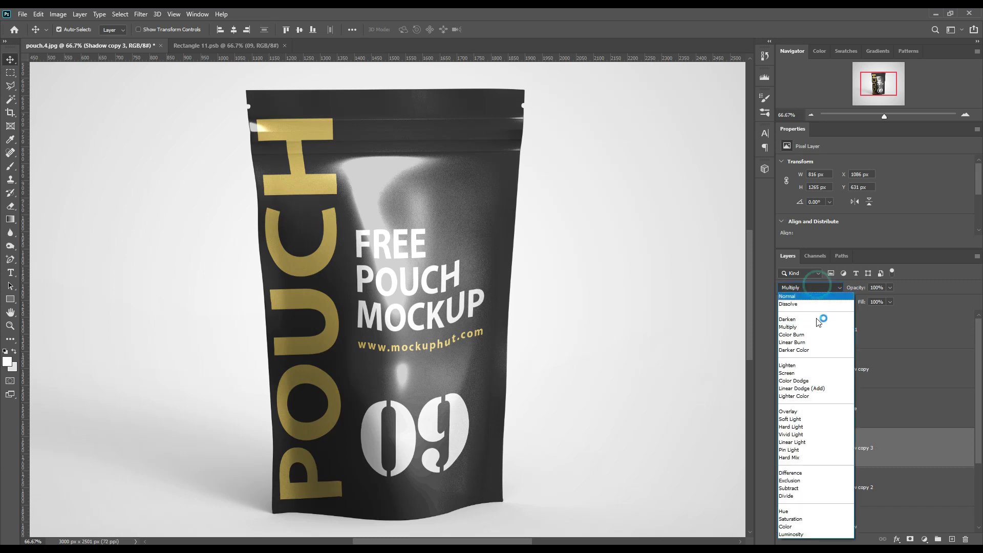
{"action": "left_click", "coordinate": [805, 343]}
{"action": "scroll", "coordinate": [892, 461], "scroll_direction": "up", "scroll_amount": 2}
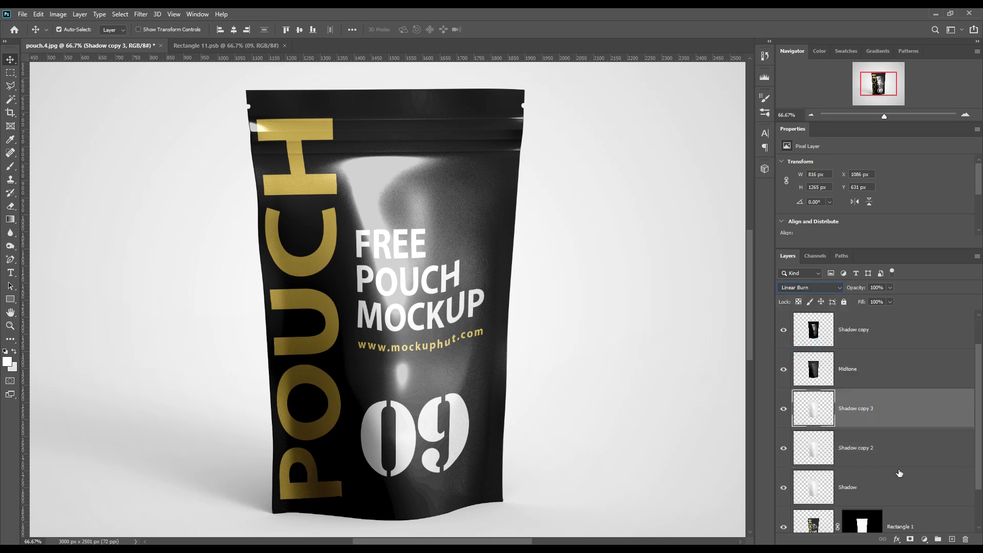
Step: Delete the Shadow copy 2 layer
{"action": "left_click", "coordinate": [886, 417]}
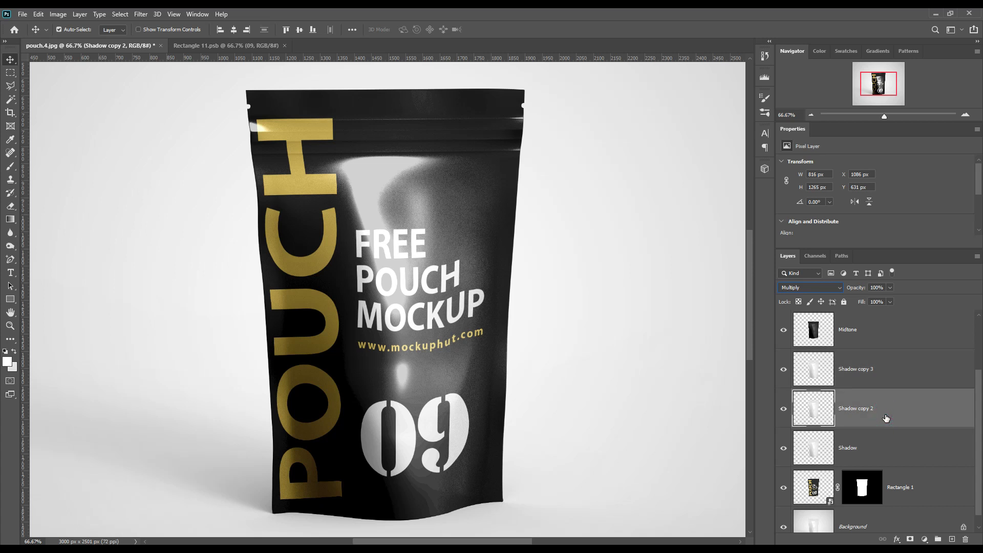
{"action": "left_click", "coordinate": [898, 410]}
{"action": "key", "text": "Delete"}
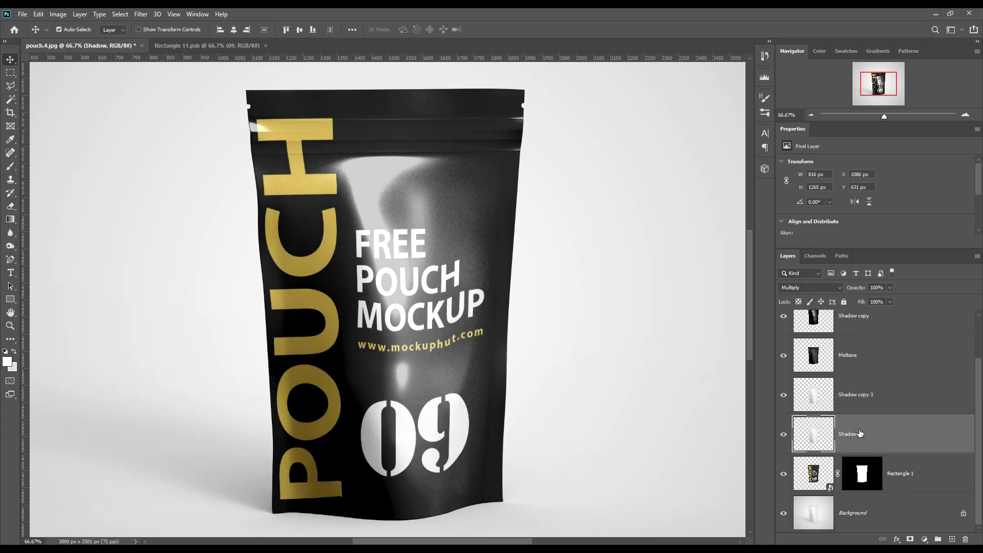
Step: Set the fill of Shadow copy 3 to 44% with Linear Burn blending, and toggle its visibility to compare the effect
{"action": "left_click", "coordinate": [880, 405]}
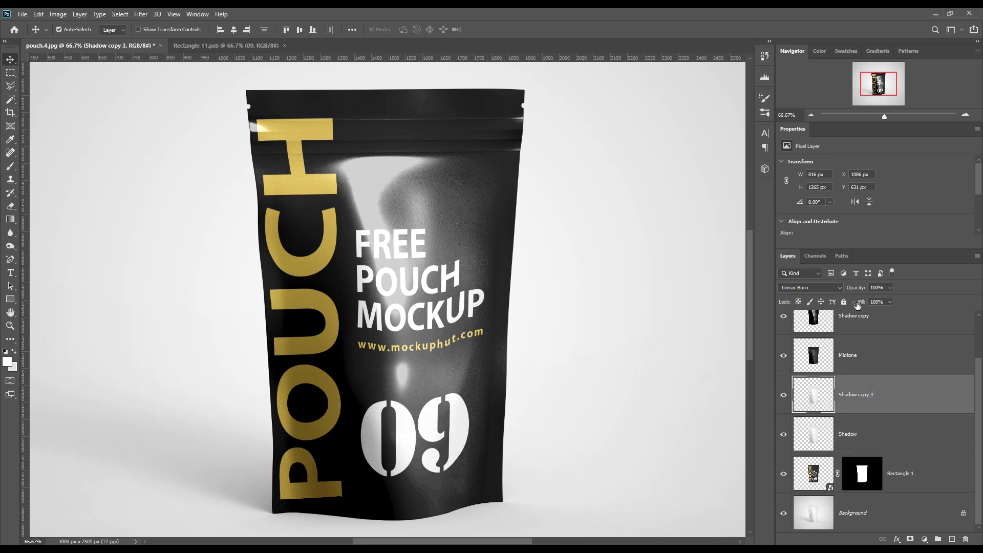
{"action": "left_click_drag", "start_coordinate": [861, 303], "coordinate": [854, 308]}
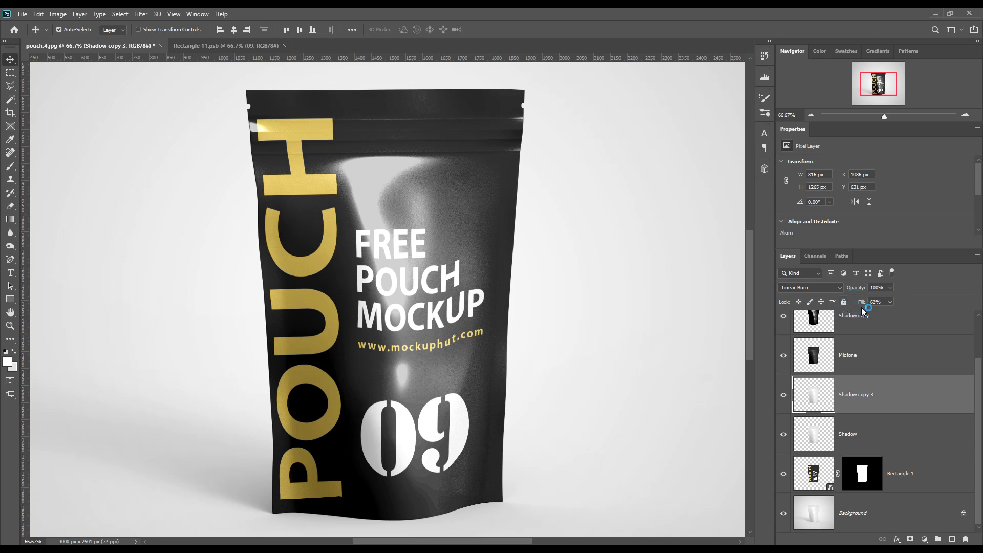
{"action": "left_click_drag", "start_coordinate": [863, 304], "coordinate": [862, 303]}
{"action": "left_click", "coordinate": [809, 287]}
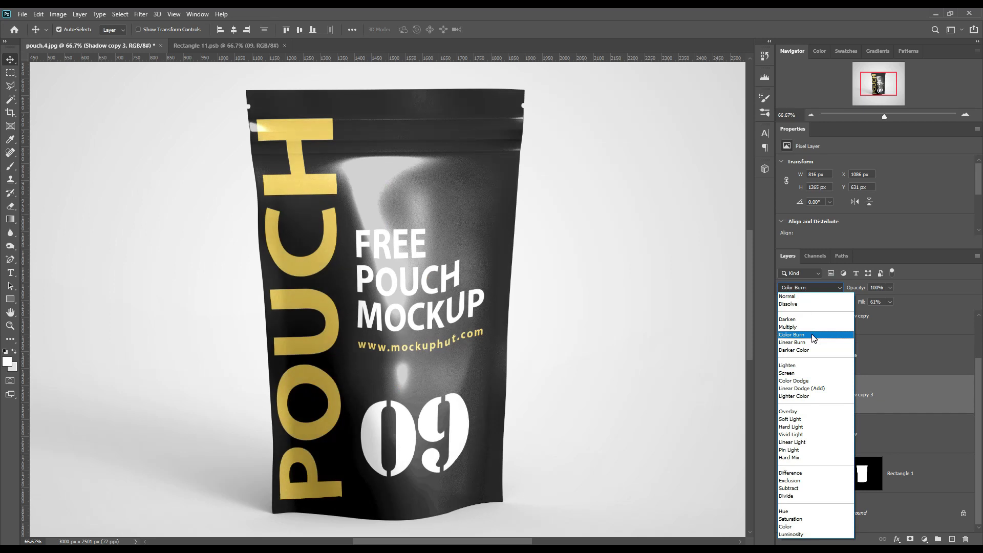
{"action": "left_click", "coordinate": [797, 342]}
{"action": "mouse_move", "coordinate": [862, 302]}
{"action": "left_mouse_down"}
{"action": "mouse_move", "coordinate": [871, 302]}
{"action": "mouse_move", "coordinate": [856, 303]}
{"action": "left_mouse_up"}
{"action": "left_click", "coordinate": [784, 395]}
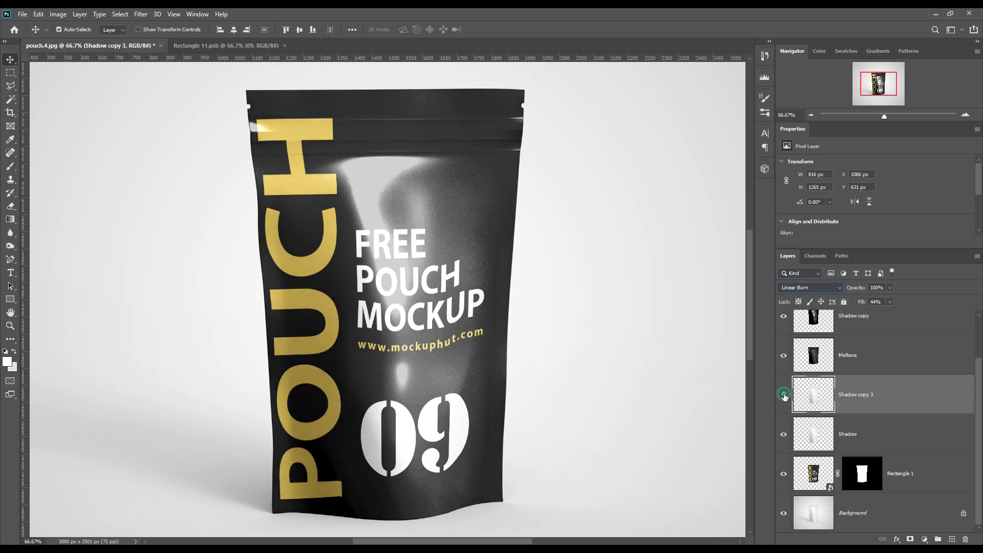
{"action": "left_click", "coordinate": [785, 394]}
Step: Group the layers from Shadow up to Shadow copy and name the group FX
{"action": "left_click", "coordinate": [900, 435]}
{"action": "scroll", "coordinate": [900, 435], "scroll_direction": "up", "scroll_amount": 2}
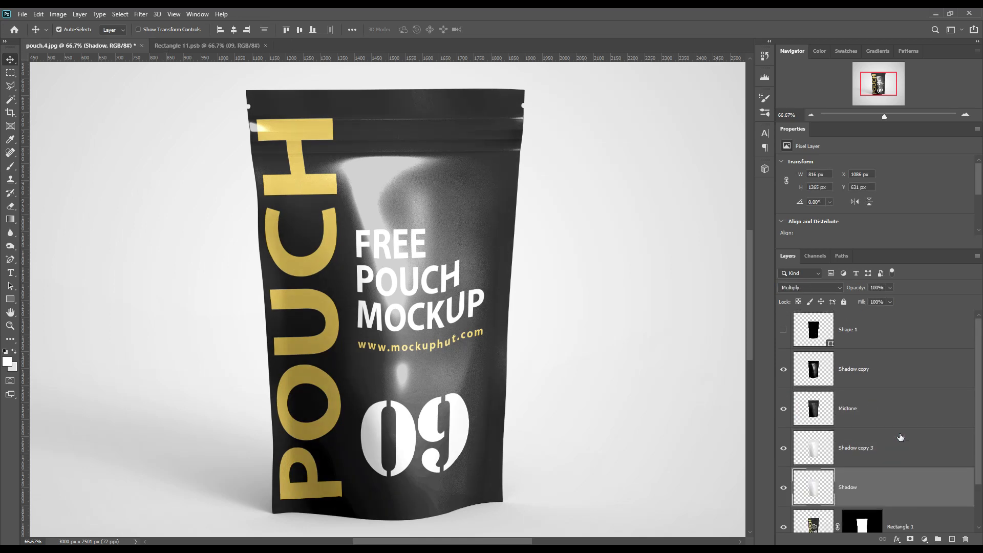
{"action": "left_click", "coordinate": [891, 376], "text": "shift"}
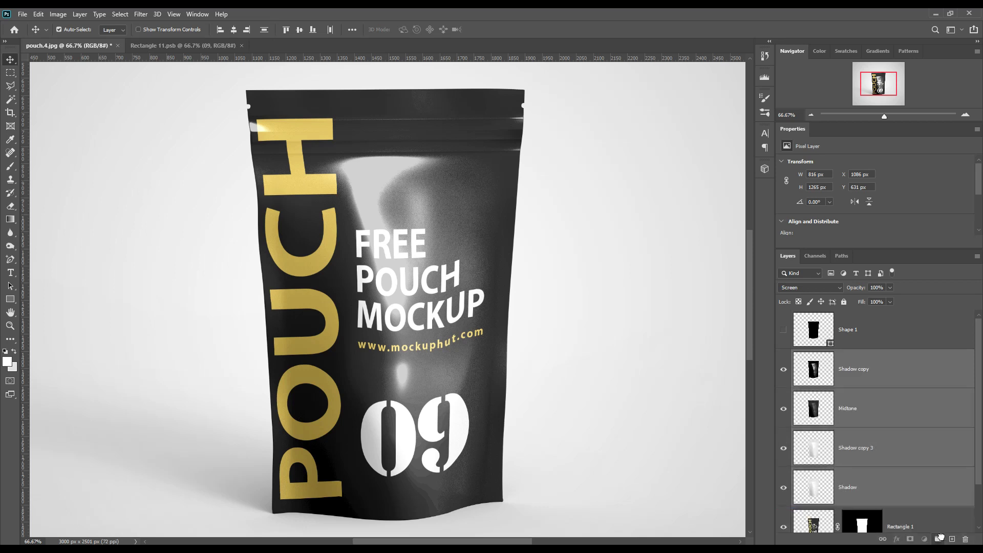
{"action": "key", "text": "ctrl+g"}
{"action": "double_click", "coordinate": [826, 356]}
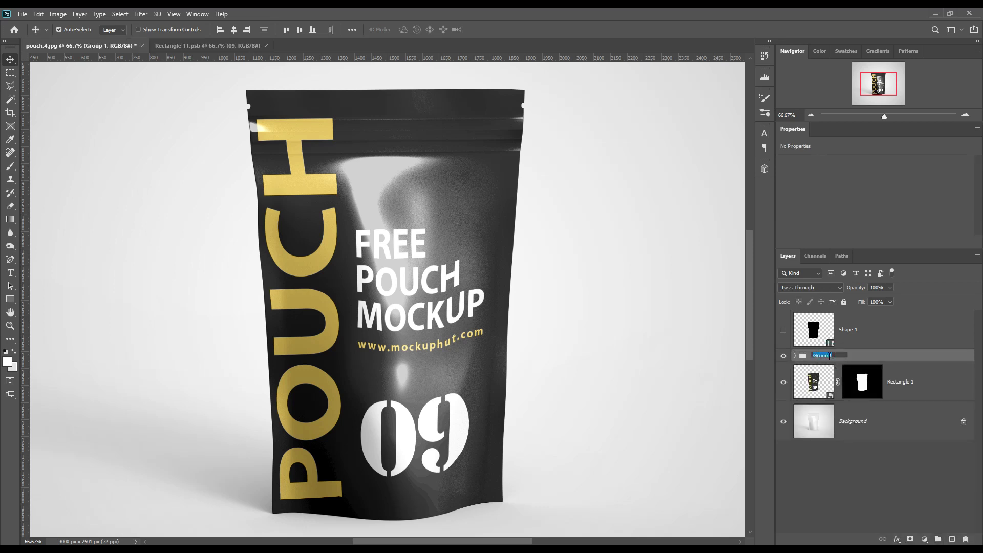
{"action": "type", "text": "F"}
{"action": "key", "text": "Return"}
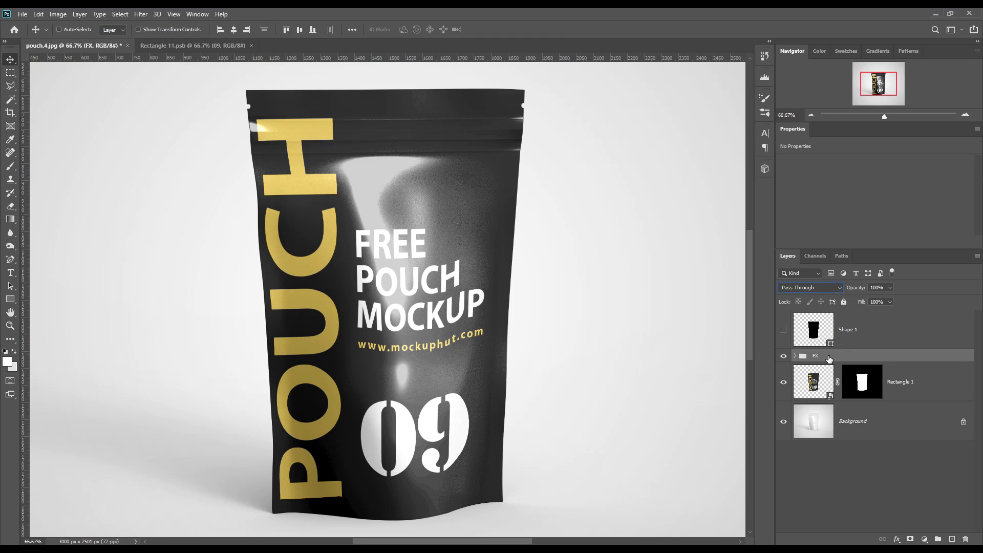
Step: Load Rectangle 1's mask as a selection, make Background the active layer, and invert the selection to cover the backdrop
{"action": "key", "text": "ctrl+0"}
{"action": "left_click", "coordinate": [862, 383]}
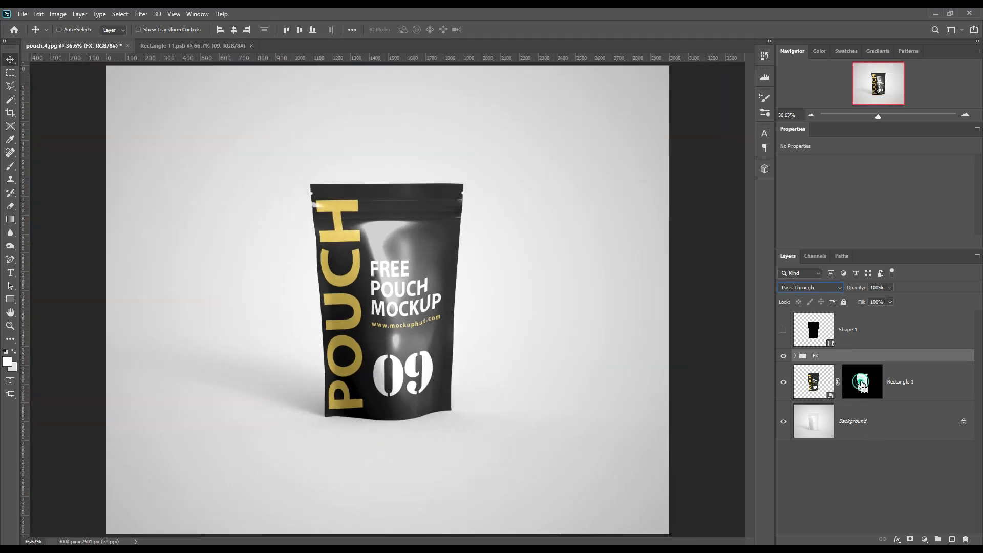
{"action": "left_click", "coordinate": [872, 429]}
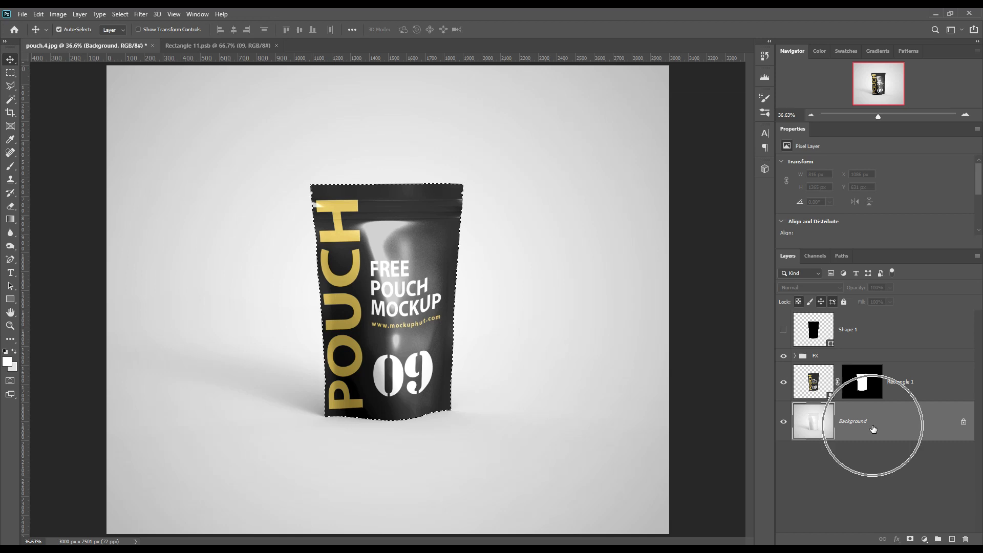
{"action": "left_click", "coordinate": [119, 14]}
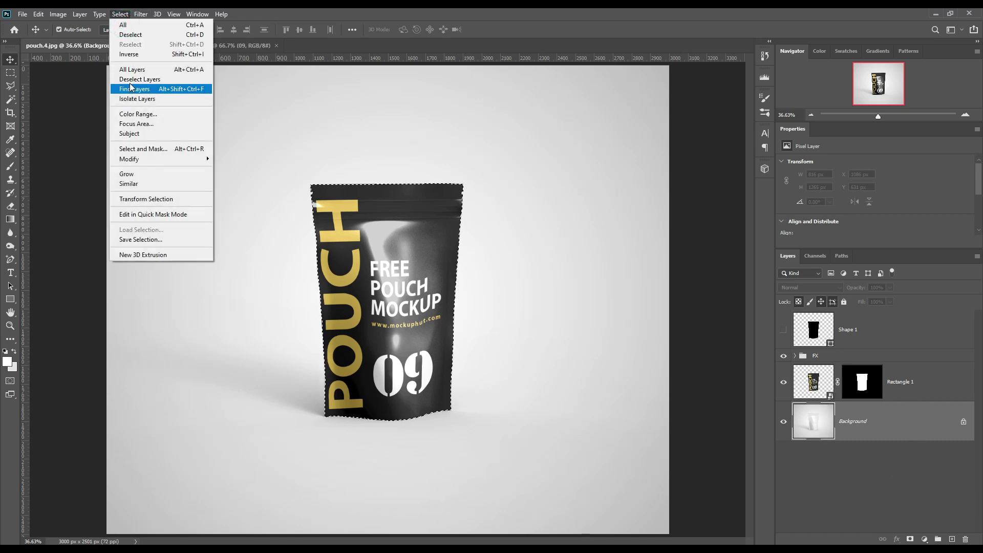
{"action": "left_click", "coordinate": [131, 55]}
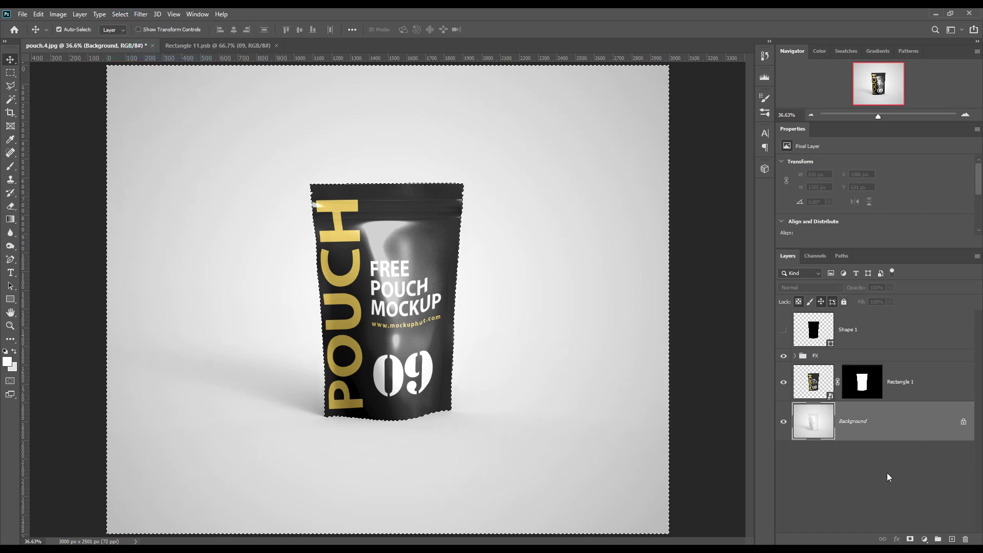
Step: Add a Solid Color fill layer over the backdrop, sampling yellow f5d667 from the POUCH lettering, and set its blending to Linear Burn
{"action": "left_click", "coordinate": [924, 540]}
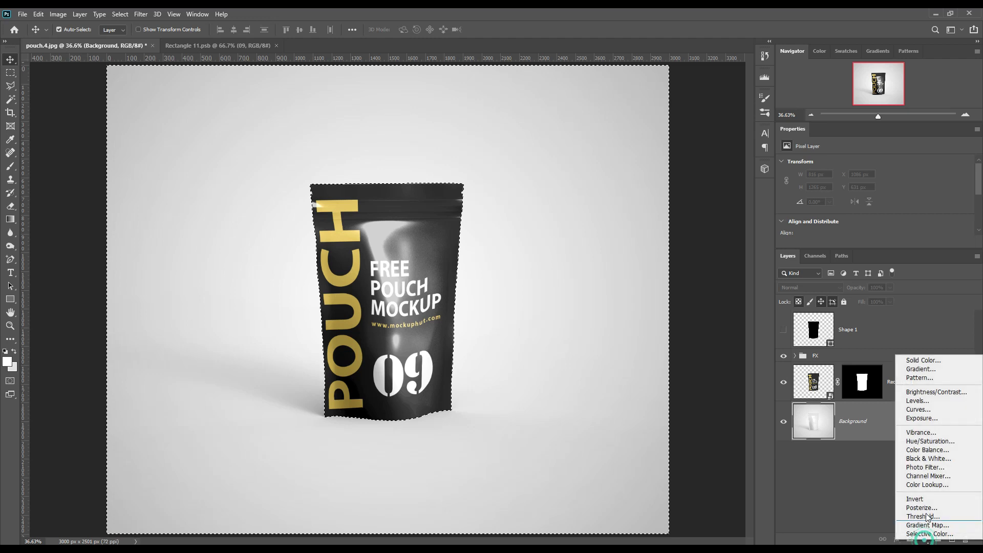
{"action": "left_click", "coordinate": [929, 361]}
{"action": "left_click", "coordinate": [340, 234]}
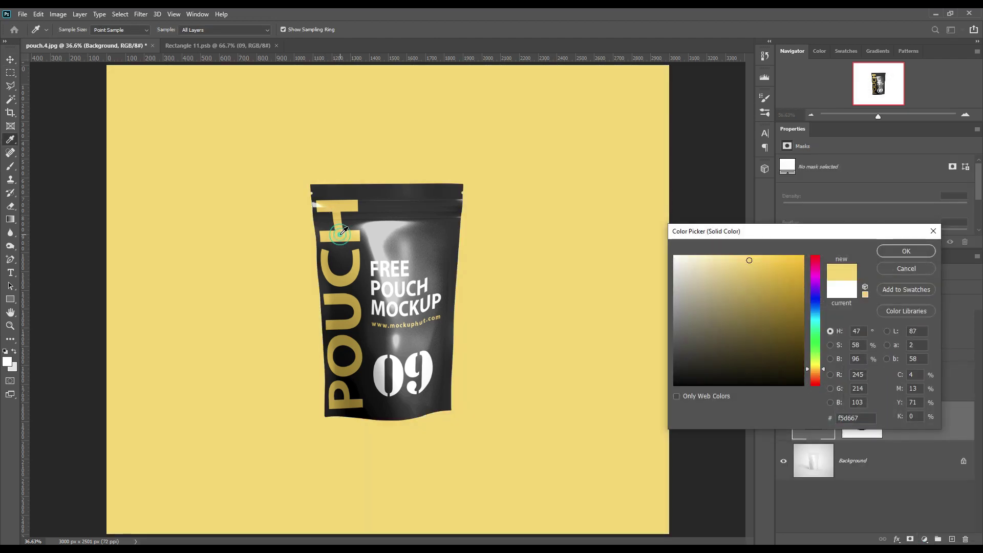
{"action": "left_click", "coordinate": [912, 254]}
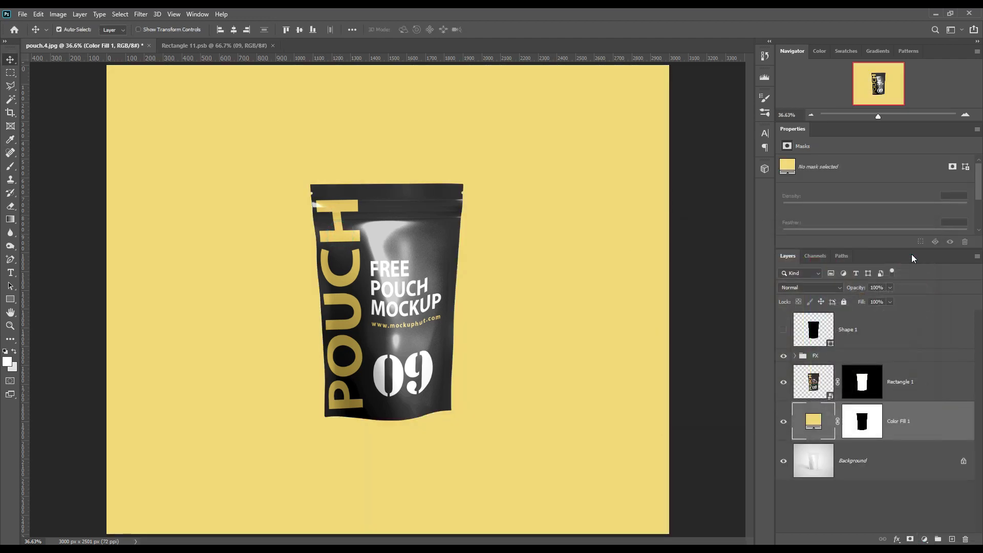
{"action": "left_click", "coordinate": [818, 288]}
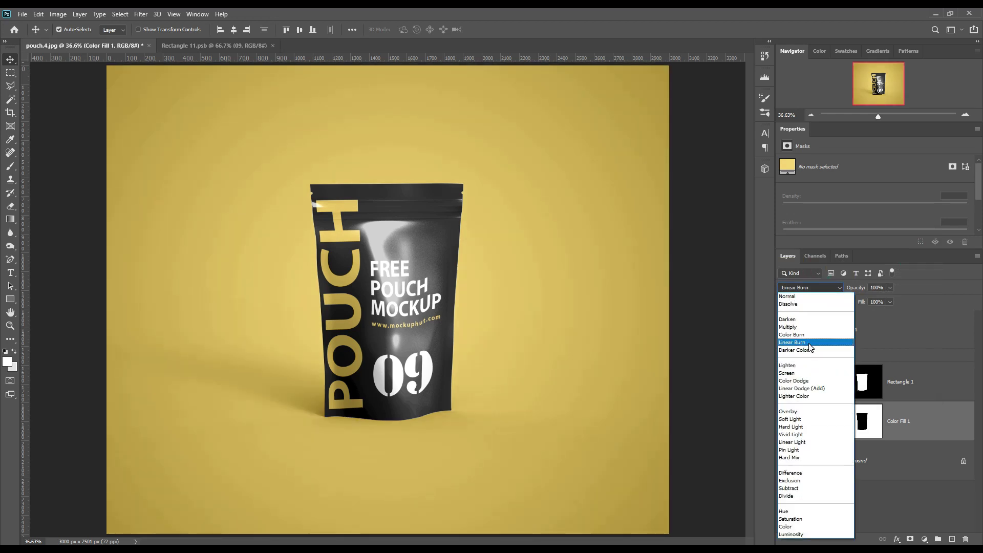
{"action": "left_click", "coordinate": [810, 343]}
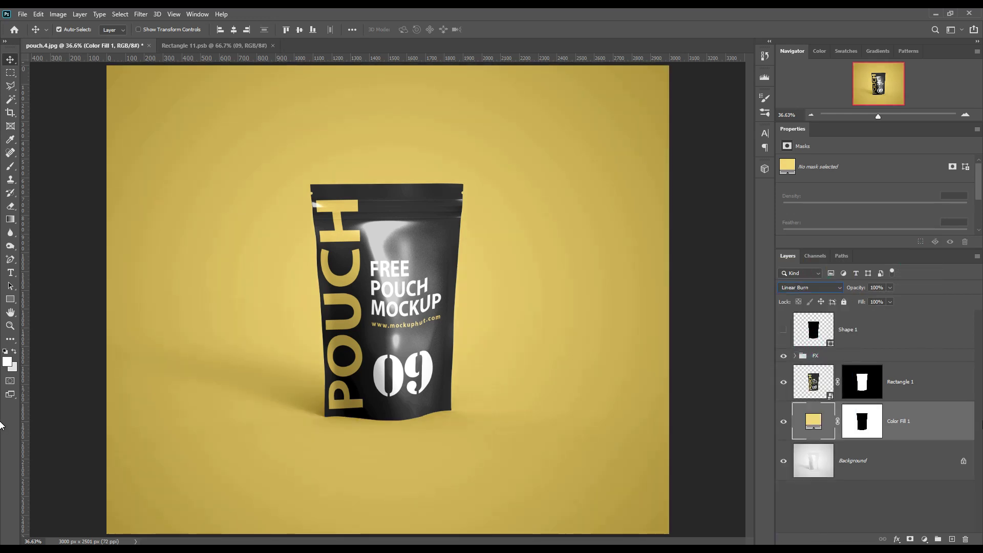
Step: Change the Color Fill 1 background colour to grey 989898
{"action": "double_click", "coordinate": [814, 420]}
{"action": "mouse_move", "coordinate": [723, 264]}
{"action": "left_mouse_down"}
{"action": "mouse_move", "coordinate": [654, 316]}
{"action": "mouse_move", "coordinate": [653, 306]}
{"action": "left_mouse_up"}
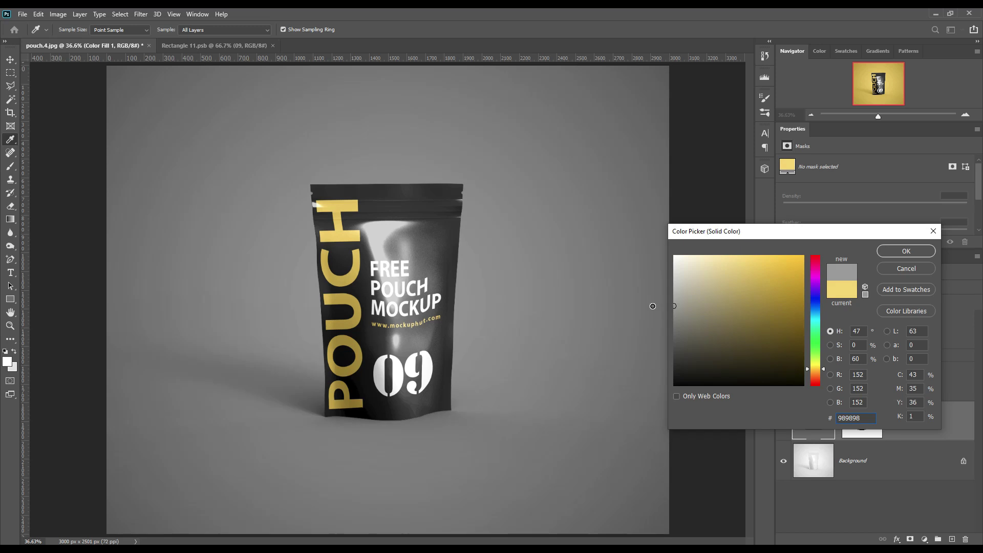
{"action": "left_click", "coordinate": [905, 250]}
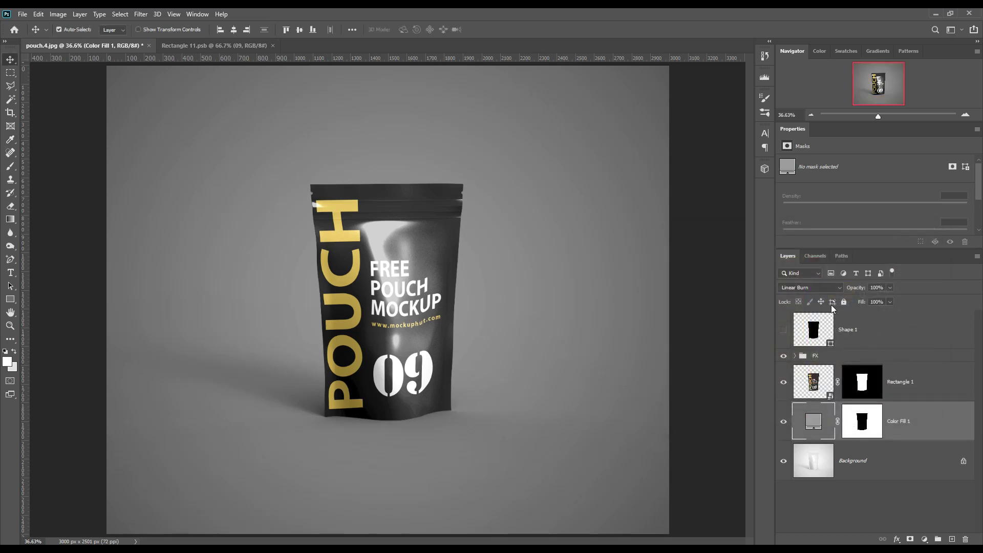
Step: In the Rectangle 11.psb artwork, recolour the Rectangle 1 shape to grey 595959, save it, and return to pouch.4.jpg
{"action": "left_click", "coordinate": [219, 46]}
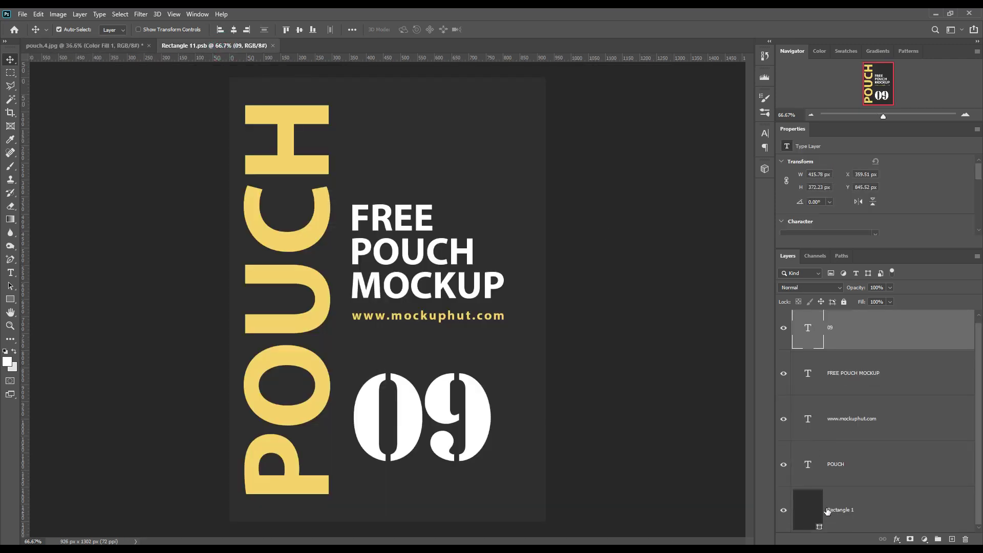
{"action": "left_click", "coordinate": [819, 529]}
{"action": "double_click", "coordinate": [819, 529]}
{"action": "left_click_drag", "start_coordinate": [694, 336], "coordinate": [663, 339]}
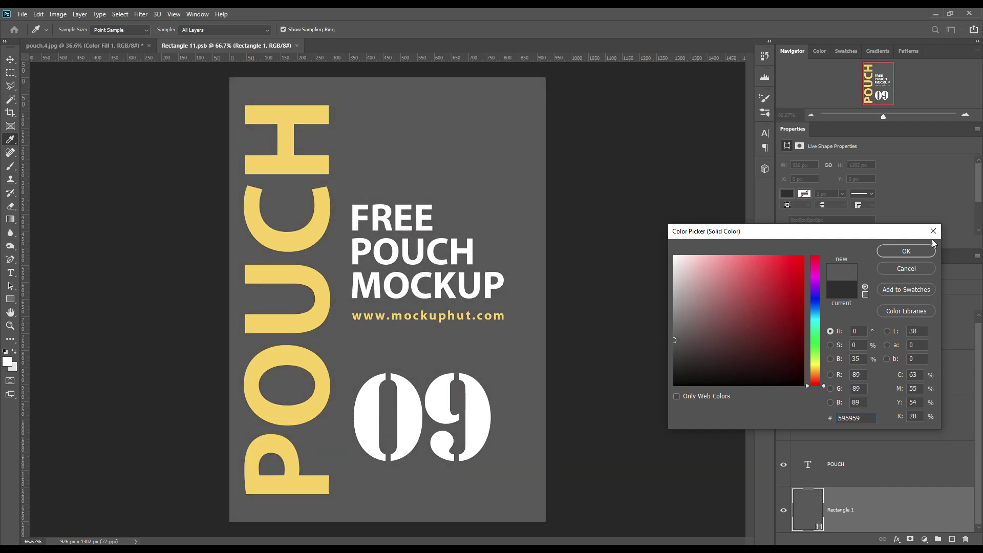
{"action": "left_click", "coordinate": [920, 252]}
{"action": "left_click", "coordinate": [25, 15]}
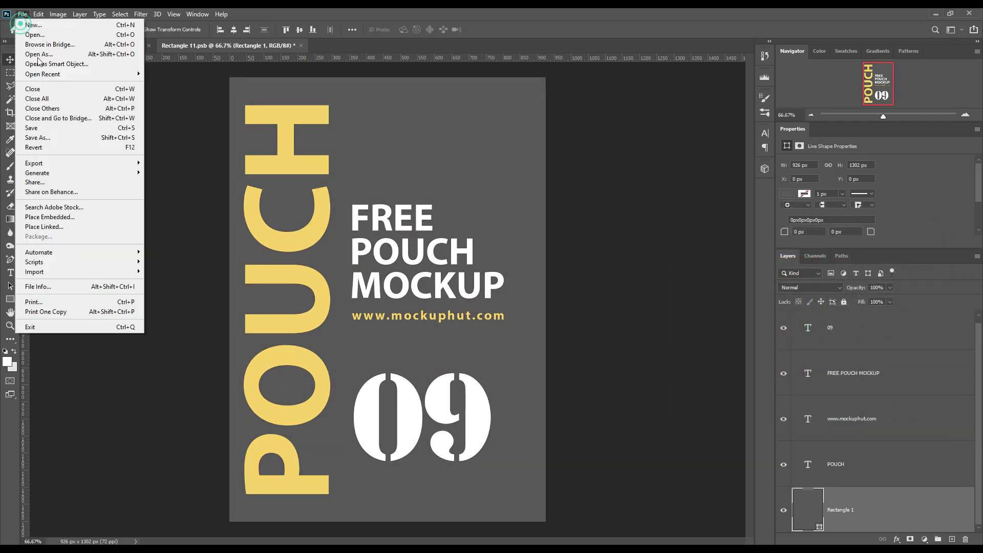
{"action": "left_click", "coordinate": [45, 127]}
{"action": "left_click", "coordinate": [96, 45]}
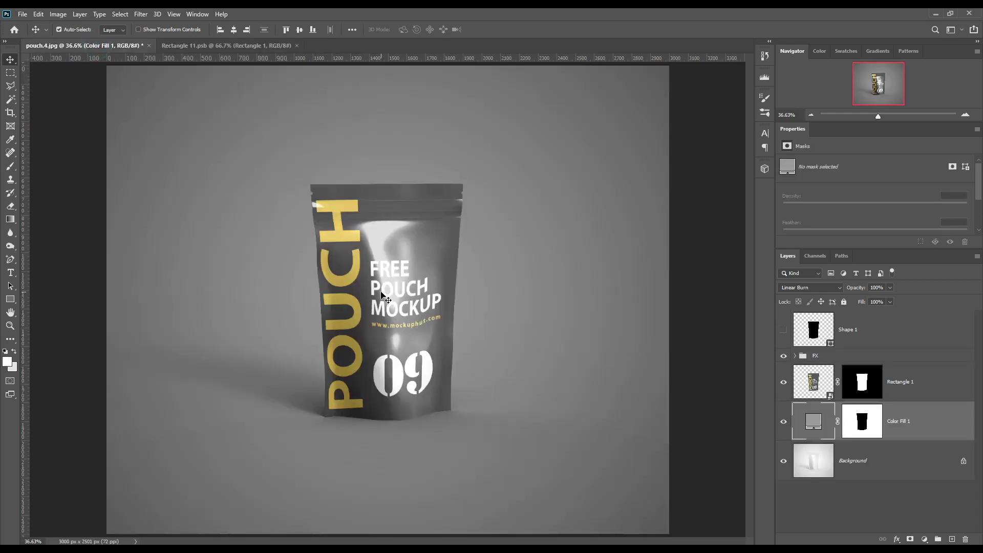
Step: Raise the fill of Shadow copy 3 in the FX group to 100% and fine-tune it by eye
{"action": "left_click", "coordinate": [796, 357]}
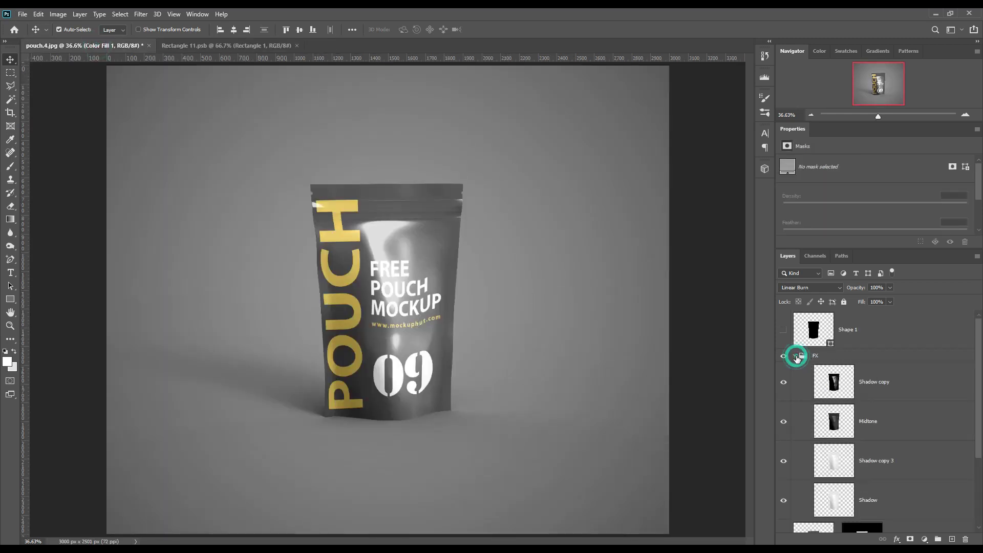
{"action": "left_click", "coordinate": [885, 461]}
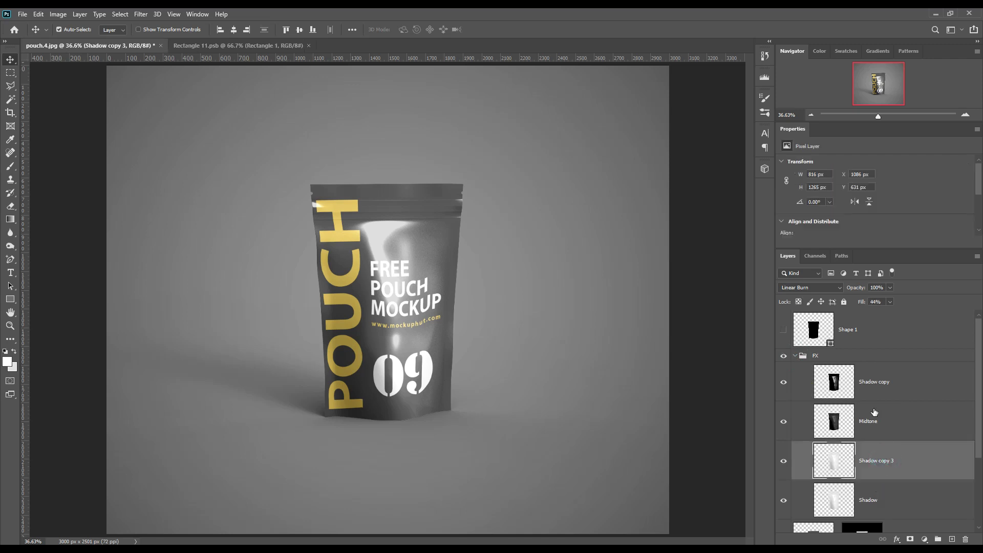
{"action": "left_click", "coordinate": [872, 302]}
{"action": "type", "text": "100"}
{"action": "left_click", "coordinate": [863, 302]}
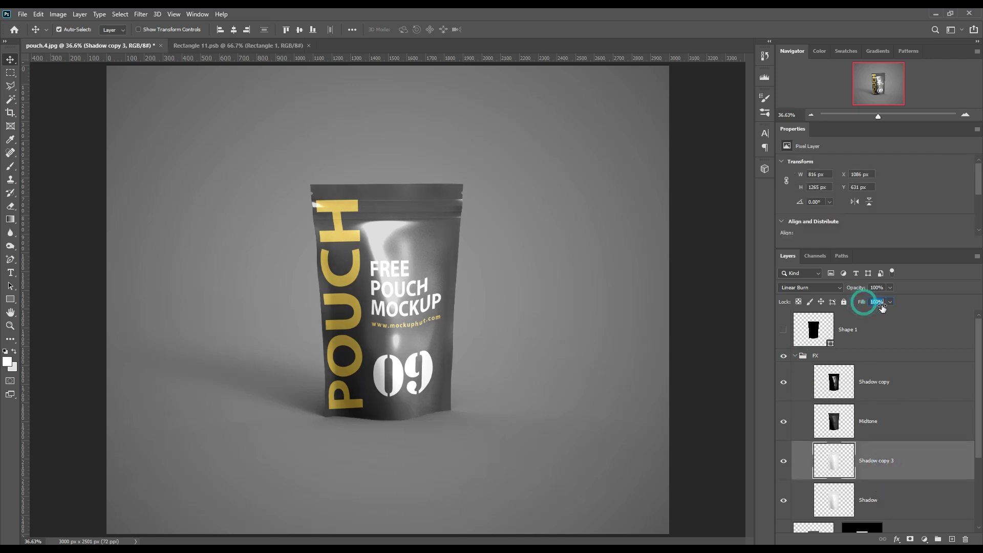
{"action": "left_click", "coordinate": [864, 302]}
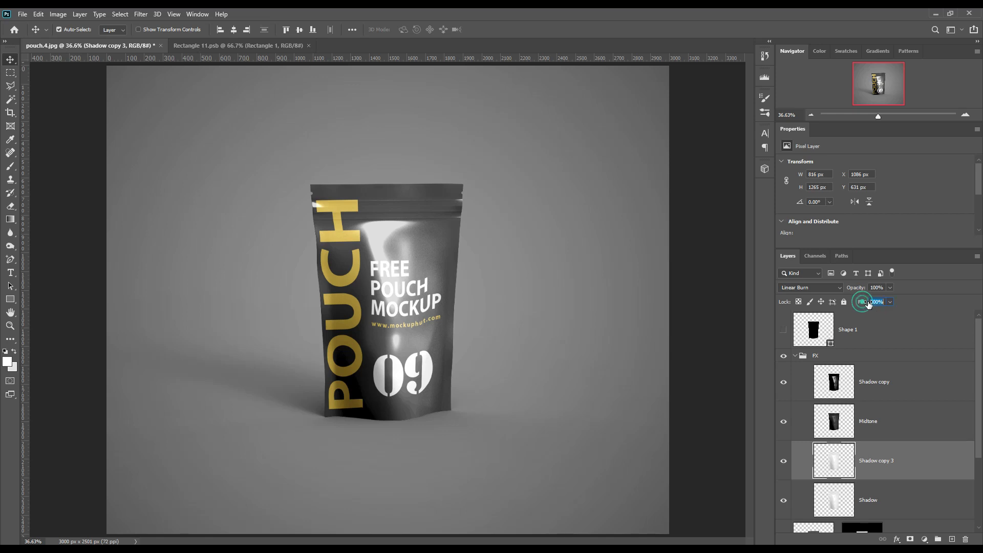
{"action": "left_click_drag", "start_coordinate": [862, 304], "coordinate": [859, 303]}
Step: Set the fill of Shadow copy to 62% and of Midtone to 94%, and collapse the FX group
{"action": "left_click", "coordinate": [885, 385]}
{"action": "left_click", "coordinate": [862, 302]}
{"action": "left_click_drag", "start_coordinate": [853, 304], "coordinate": [852, 302]}
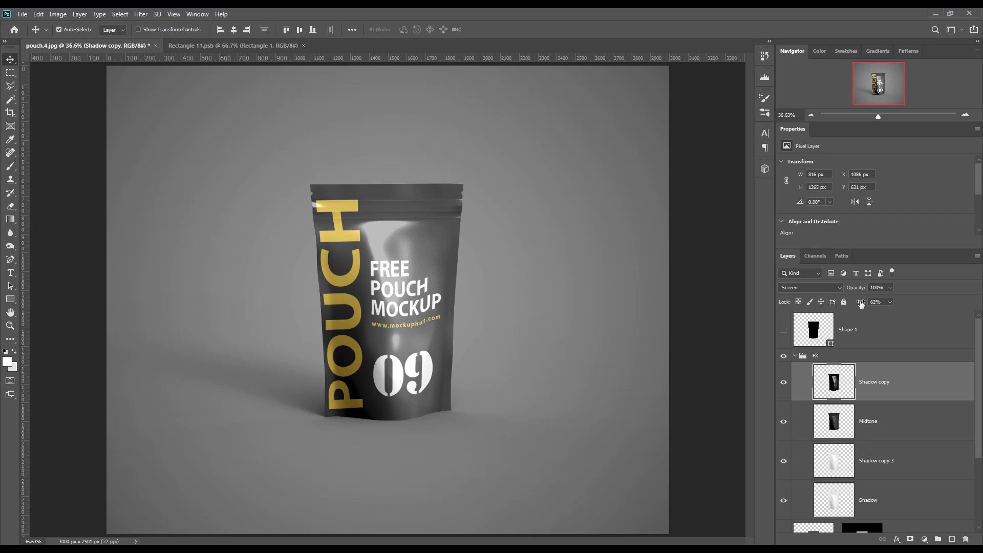
{"action": "left_click", "coordinate": [876, 421]}
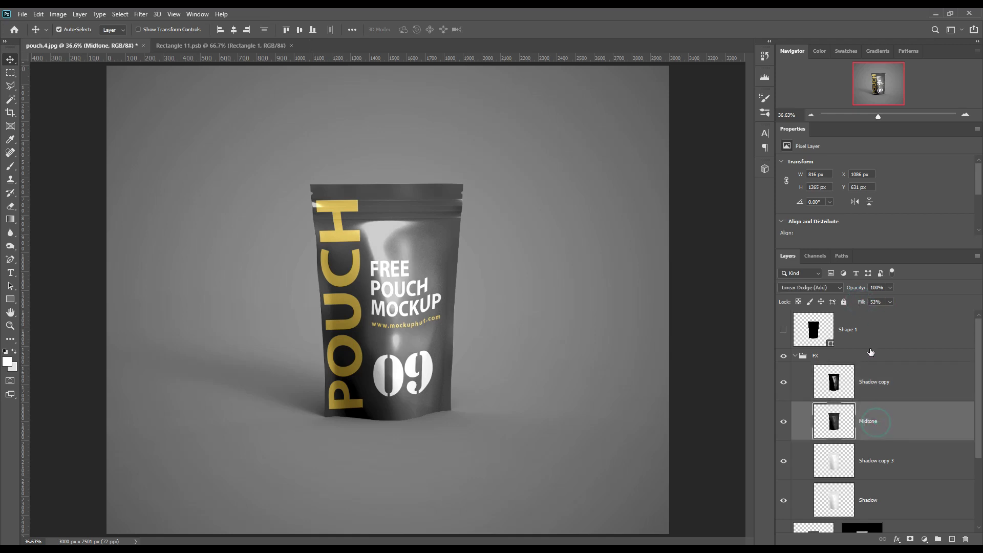
{"action": "left_click_drag", "start_coordinate": [861, 303], "coordinate": [867, 304]}
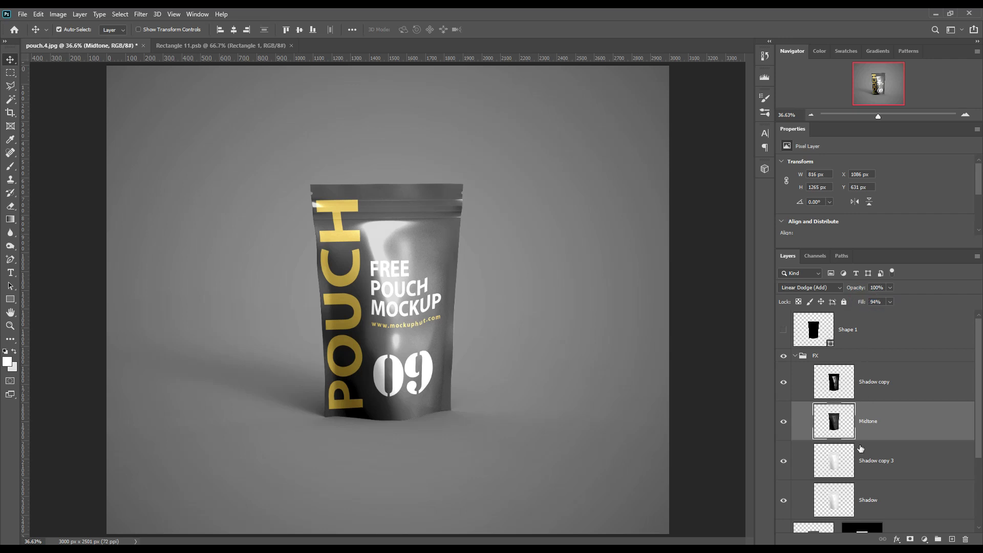
{"action": "left_click", "coordinate": [795, 356]}
Step: Try several grey and yellow shades for the Color Fill 1 background and settle on grey 9b9b9b
{"action": "left_click", "coordinate": [816, 421]}
{"action": "double_click", "coordinate": [815, 421]}
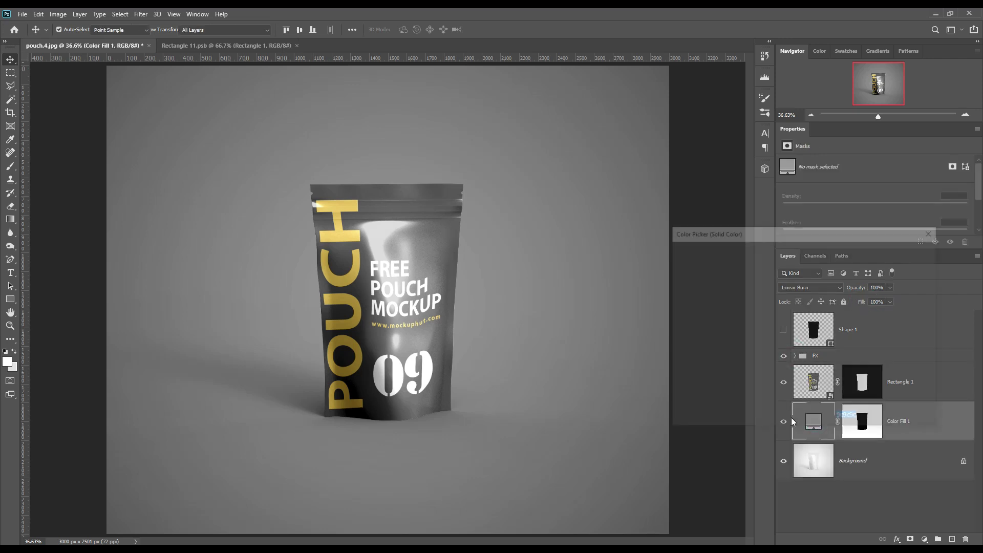
{"action": "left_click", "coordinate": [671, 328]}
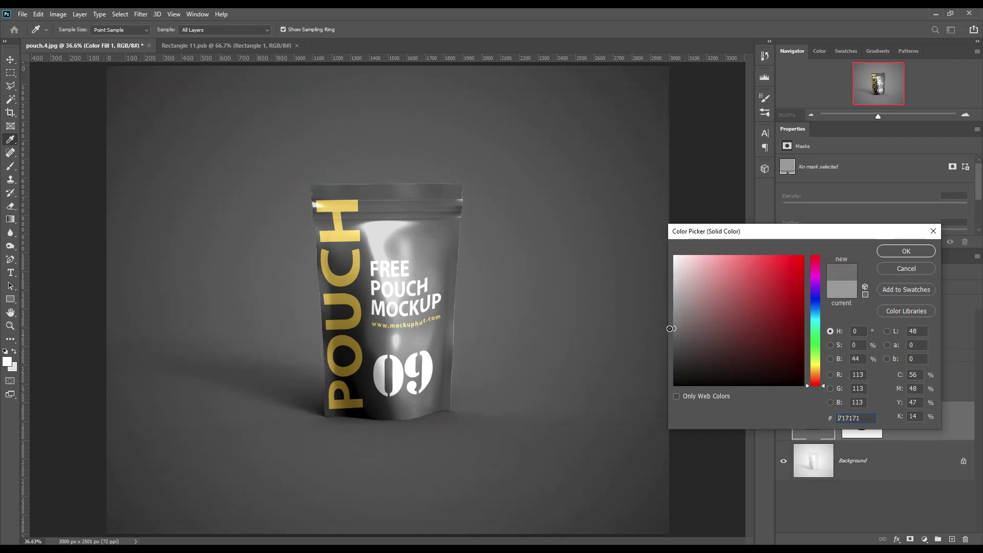
{"action": "left_click_drag", "start_coordinate": [669, 323], "coordinate": [665, 300]}
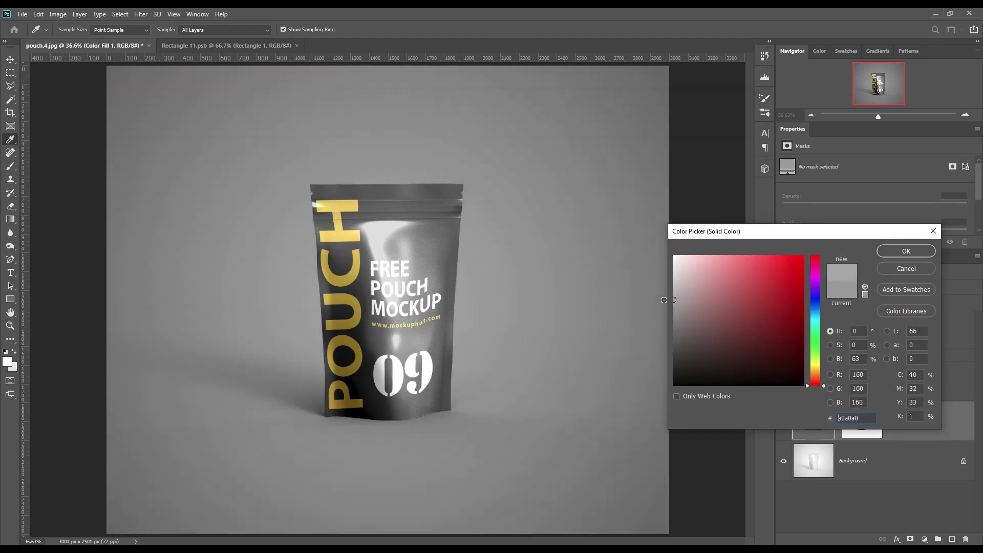
{"action": "left_click", "coordinate": [352, 264]}
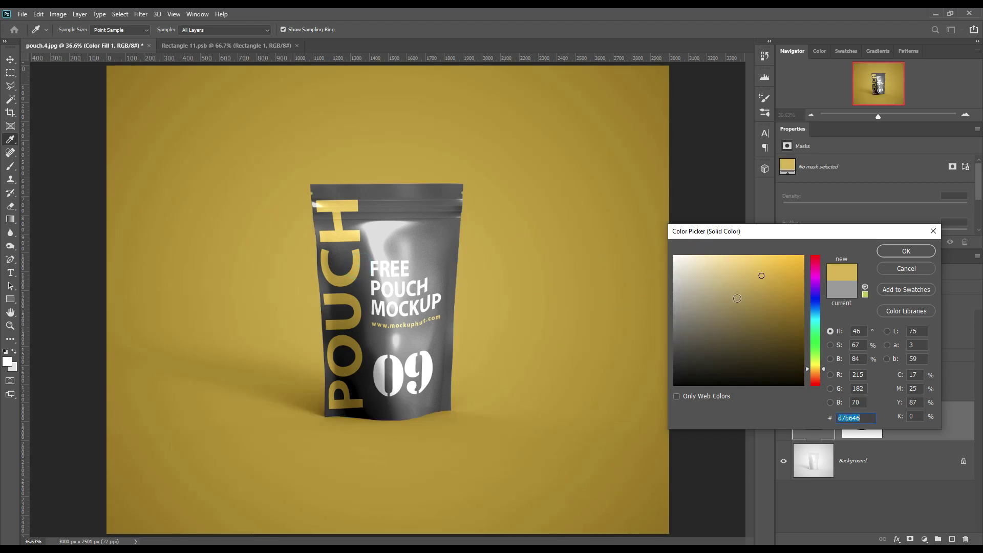
{"action": "left_click_drag", "start_coordinate": [761, 274], "coordinate": [743, 245]}
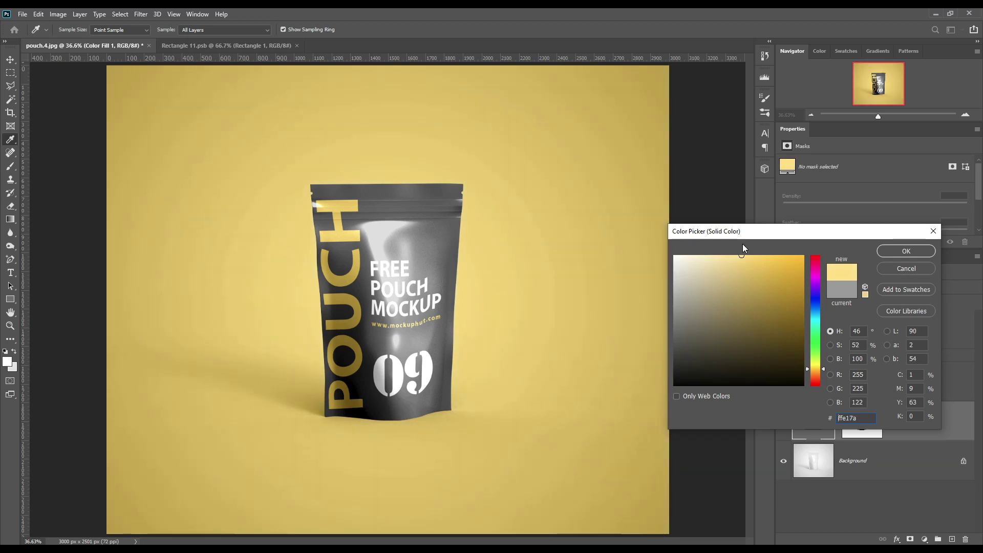
{"action": "type", "text": "cccccc"}
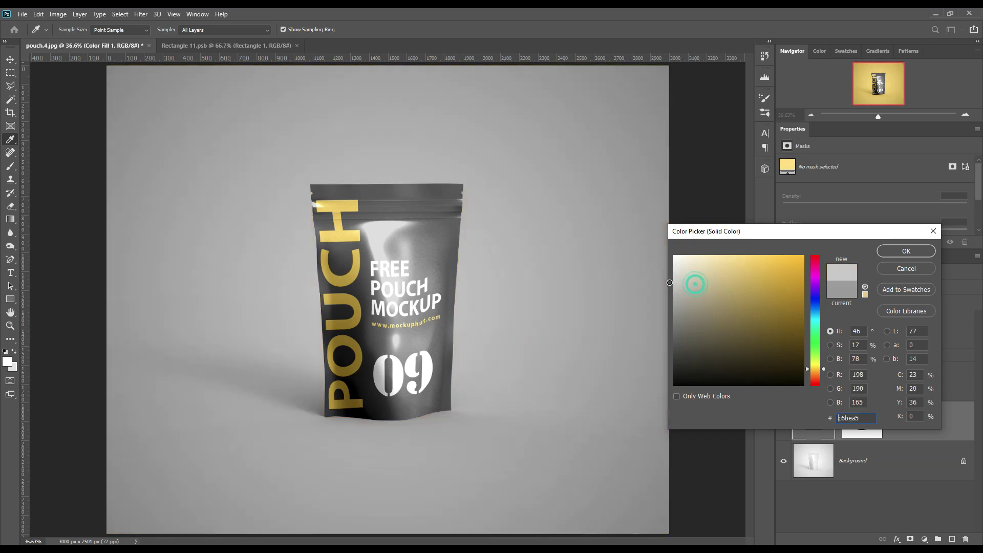
{"action": "key", "text": "ctrl+a"}
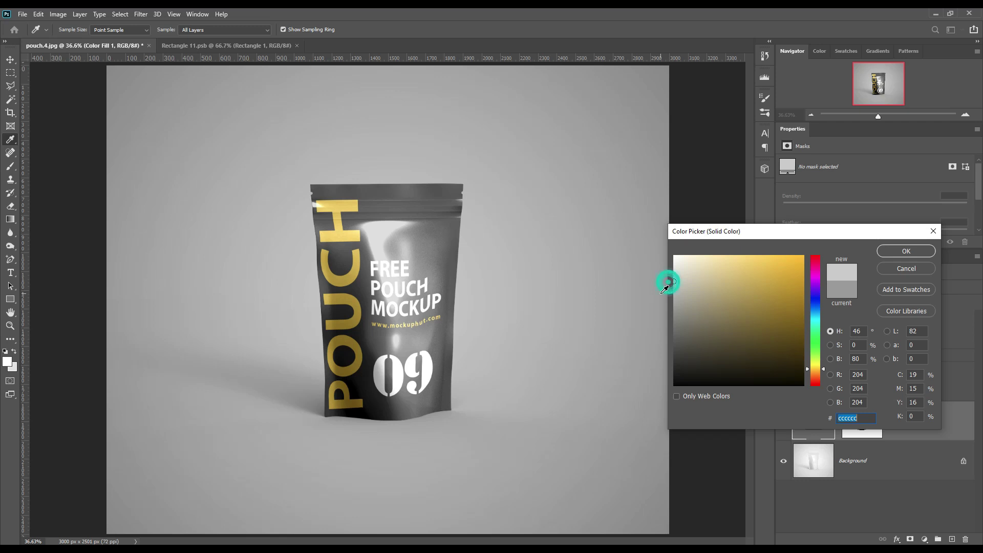
{"action": "left_click_drag", "start_coordinate": [676, 287], "coordinate": [667, 307]}
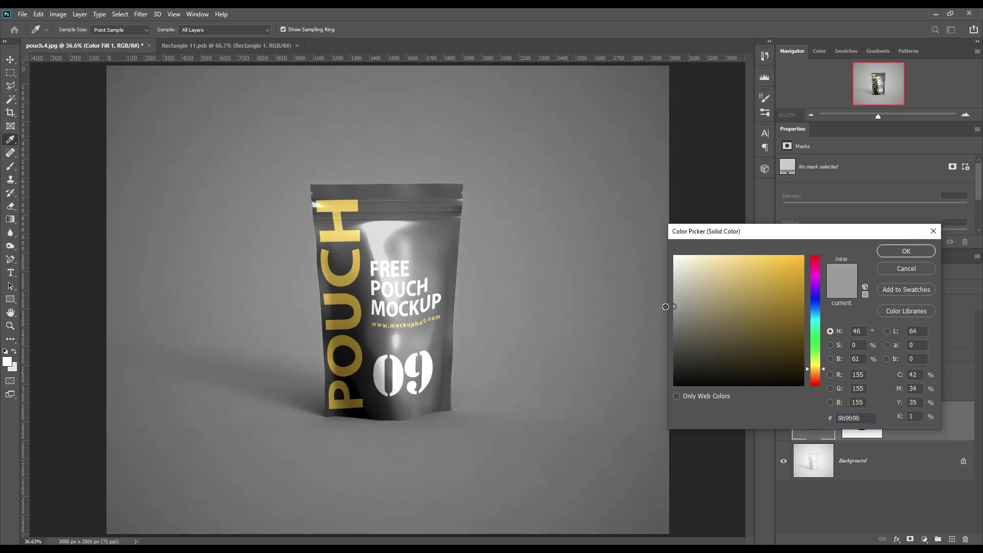
{"action": "left_click", "coordinate": [893, 249]}
Step: Copy the Background area inside Color Fill 1's mask selection to a new layer and place it above Color Fill 1
{"action": "left_click", "coordinate": [902, 516]}
{"action": "left_click", "coordinate": [861, 419], "text": "ctrl"}
{"action": "left_click", "coordinate": [903, 478]}
{"action": "key", "text": "ctrl+j"}
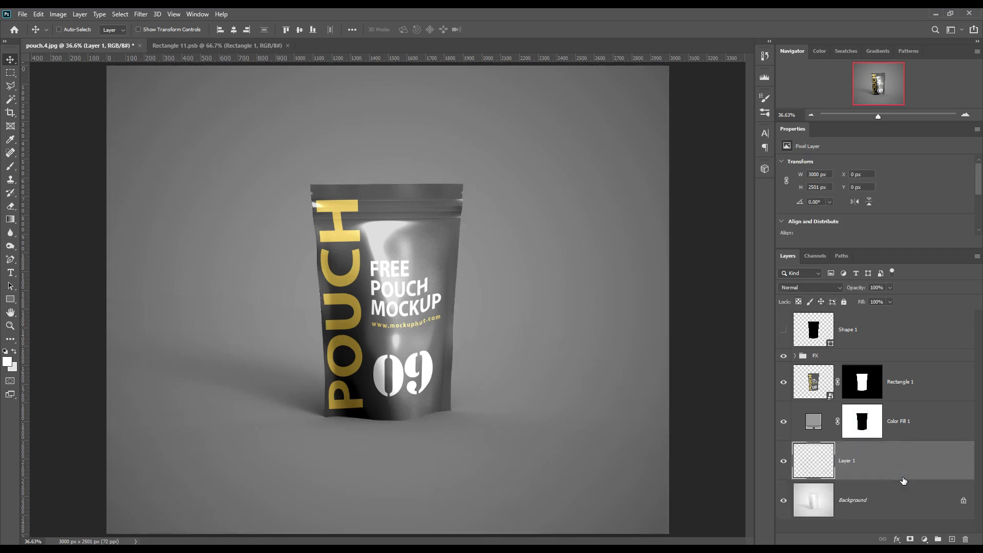
{"action": "left_click_drag", "start_coordinate": [906, 463], "coordinate": [915, 406]}
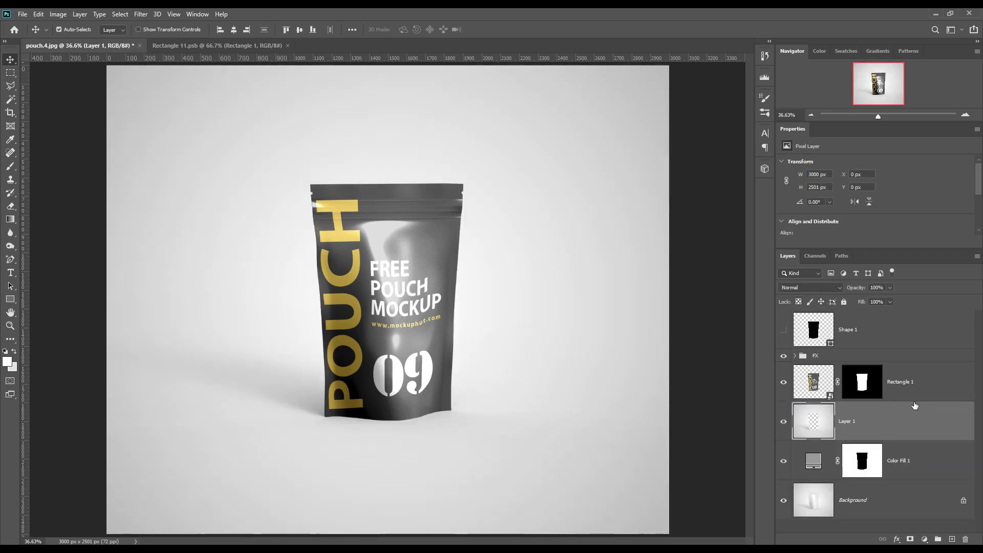
Step: Set the copied backdrop layer, Layer 1, to Color Burn blending with a fill of 42%
{"action": "left_click", "coordinate": [829, 288]}
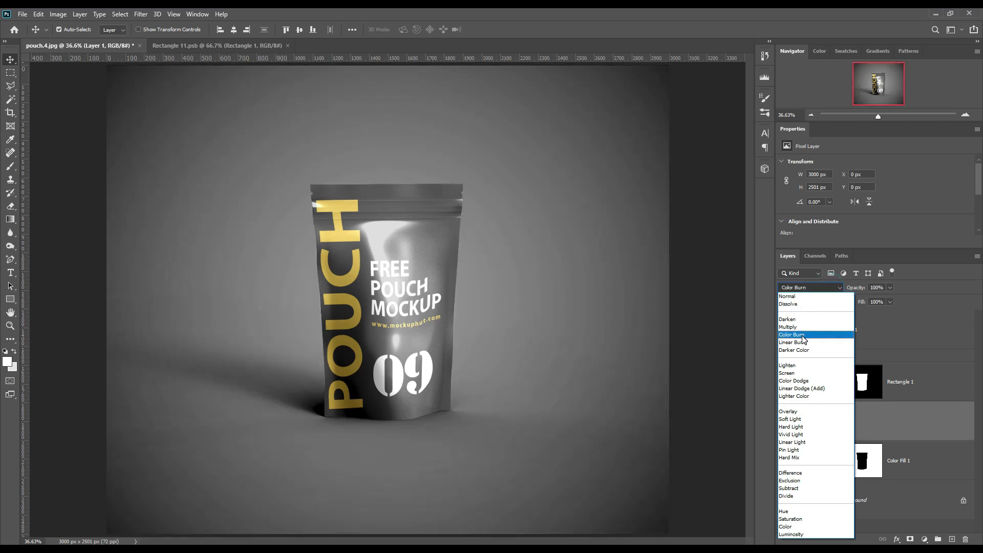
{"action": "left_click", "coordinate": [802, 336]}
{"action": "mouse_move", "coordinate": [862, 304]}
{"action": "left_mouse_down"}
{"action": "mouse_move", "coordinate": [845, 306]}
{"action": "mouse_move", "coordinate": [864, 303]}
{"action": "left_mouse_up"}
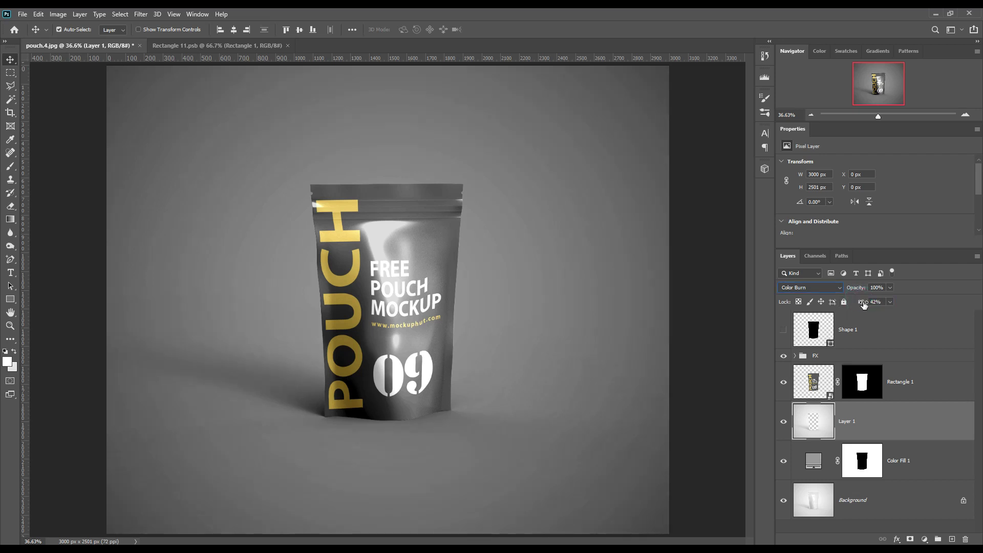
Step: Group Layer 1 and Color Fill 1 together and expand the new group
{"action": "left_click_drag", "start_coordinate": [919, 463], "coordinate": [945, 500]}
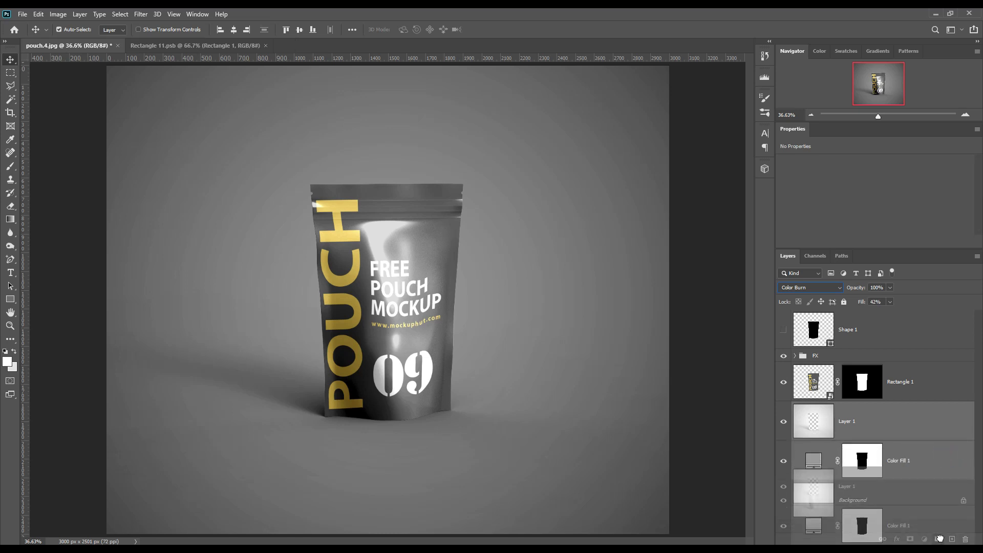
{"action": "key", "text": "ctrl+g"}
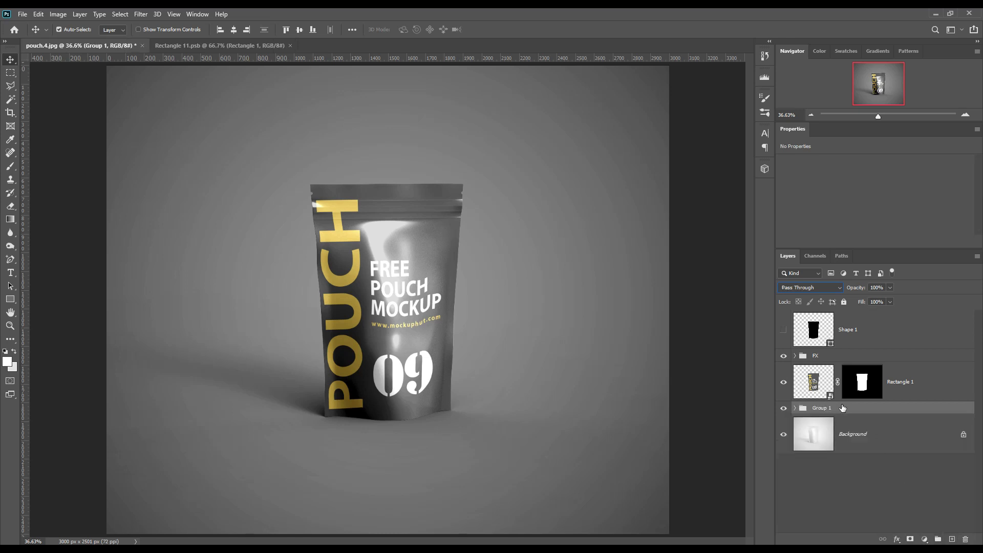
{"action": "left_click", "coordinate": [795, 408]}
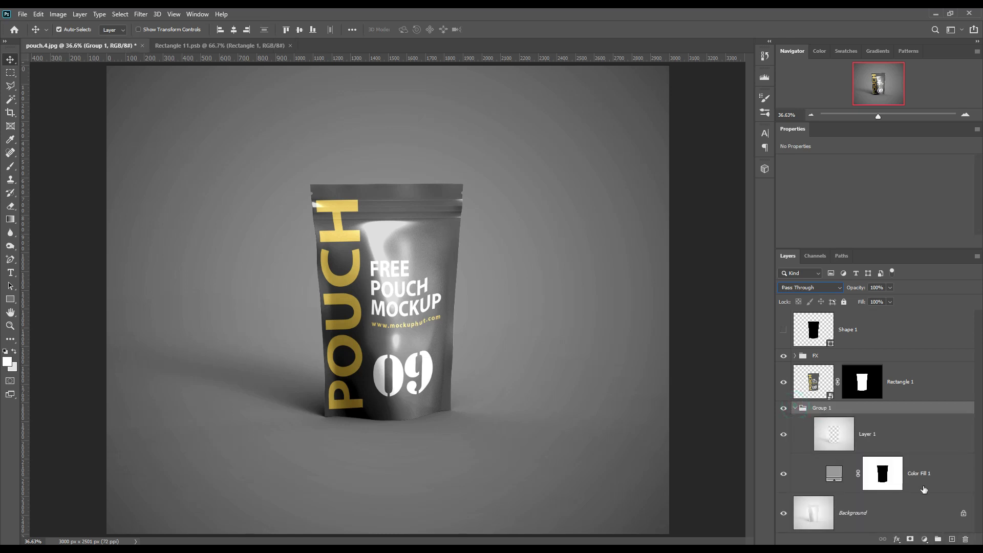
Step: Give the Color Fill 1 layer a red colour label and rename it BG Color
{"action": "right_click", "coordinate": [951, 475]}
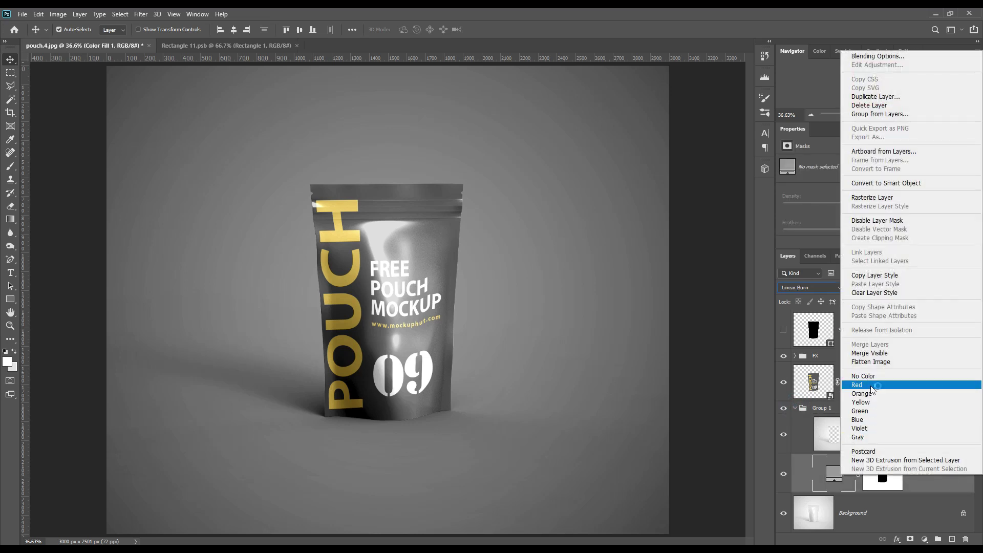
{"action": "left_click", "coordinate": [870, 390]}
{"action": "double_click", "coordinate": [914, 473]}
{"action": "type", "text": "BG"}
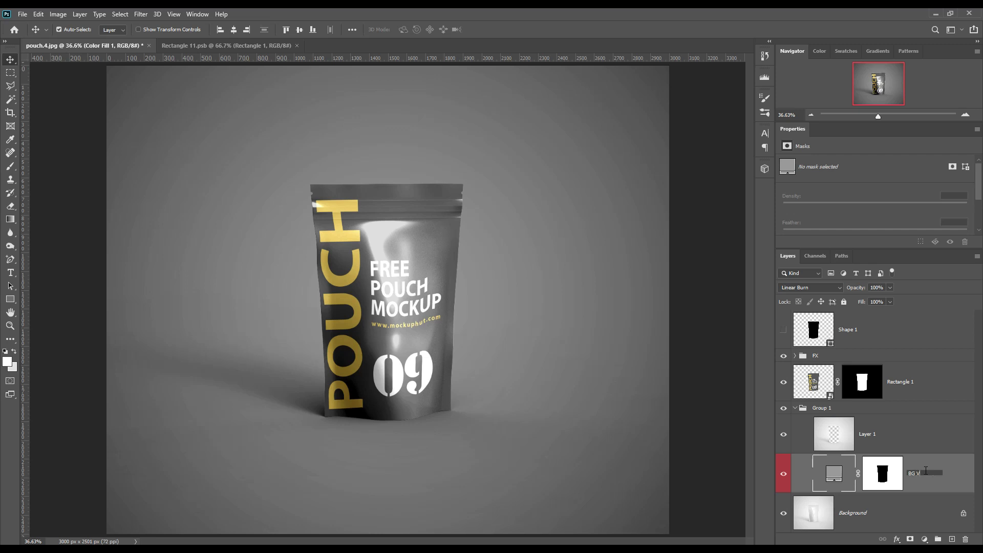
{"action": "type", "text": " Color"}
{"action": "key", "text": "Return"}
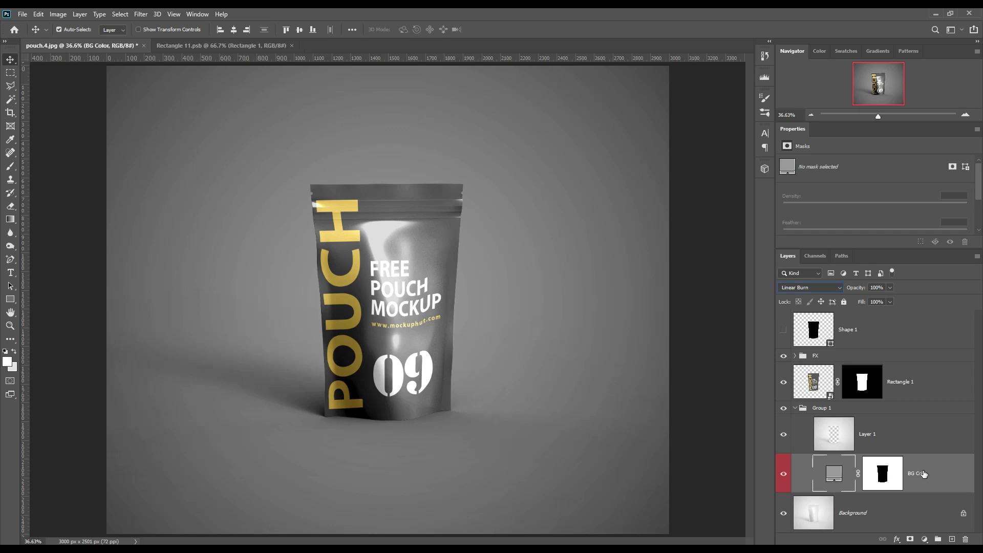
Step: Collapse Group 1 and give the Rectangle 1 smart object layer a red colour label, leaving no layer selected
{"action": "left_click", "coordinate": [797, 409]}
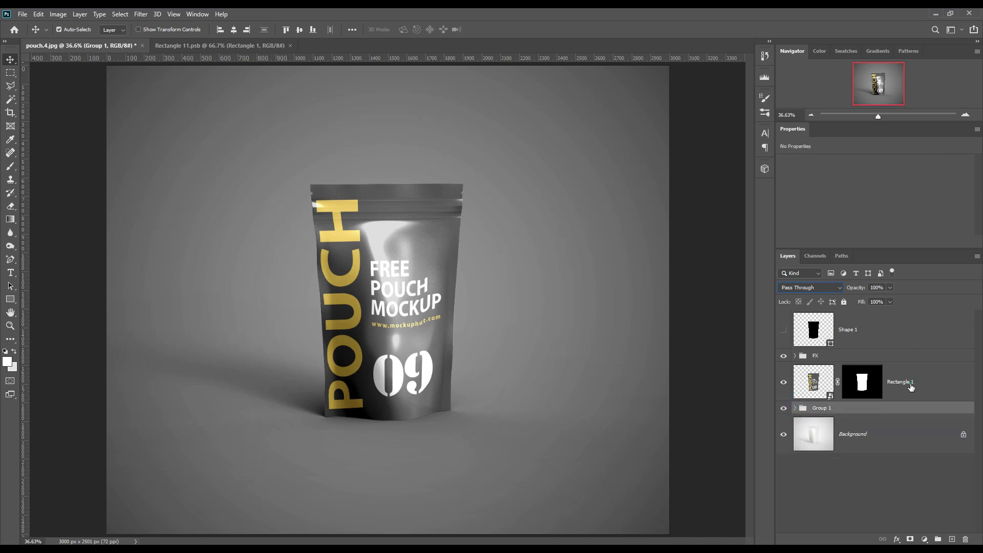
{"action": "right_click", "coordinate": [910, 384]}
{"action": "left_click", "coordinate": [802, 456]}
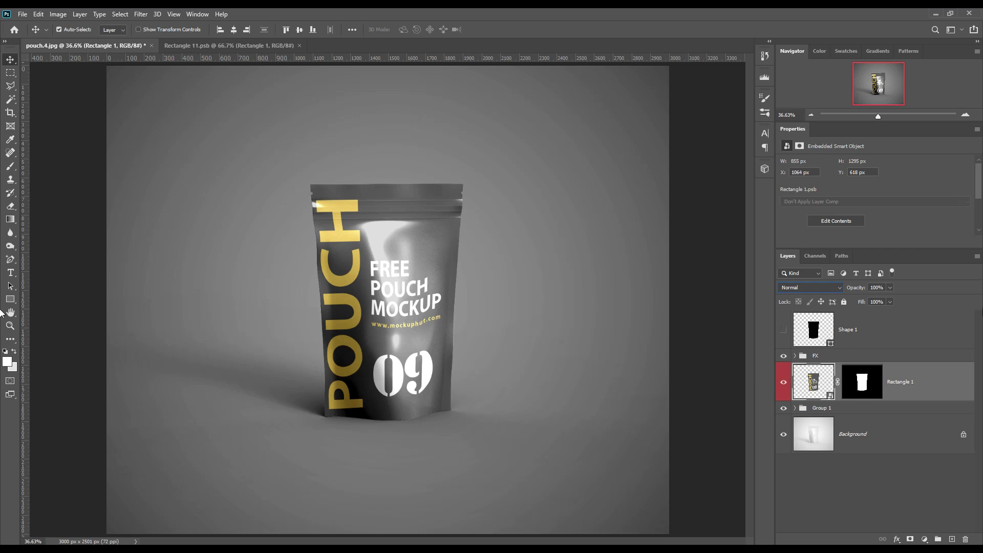
{"action": "left_click", "coordinate": [895, 358]}
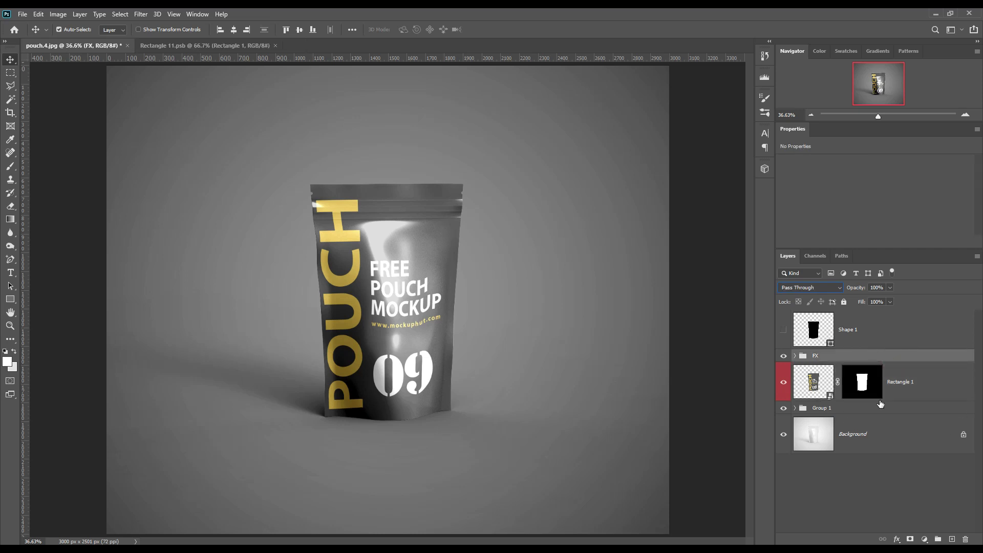
{"action": "left_click", "coordinate": [866, 482]}
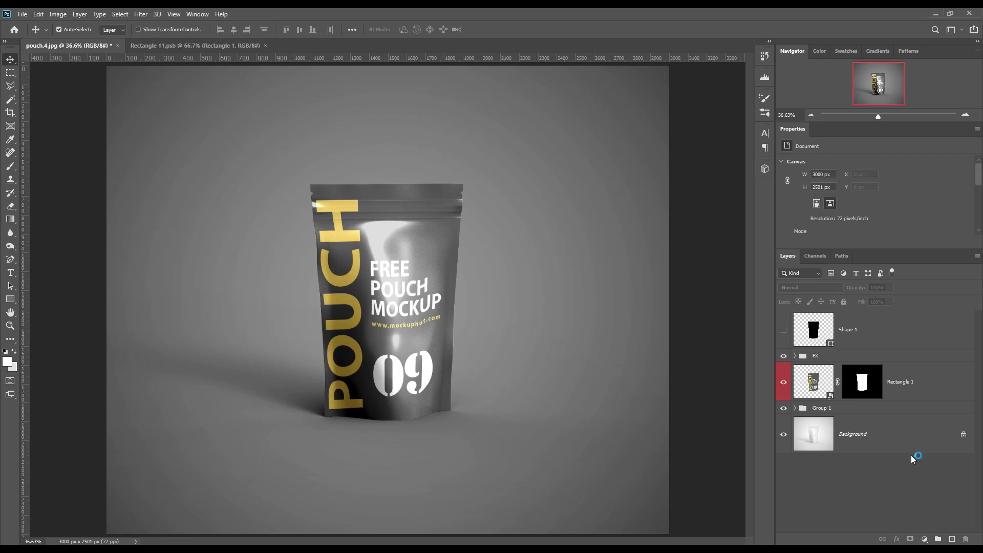
Step: Hide and reshow Group 1, Rectangle 1 and the FX group in turn to check what each contributes to the mockup
{"action": "left_click", "coordinate": [784, 408]}
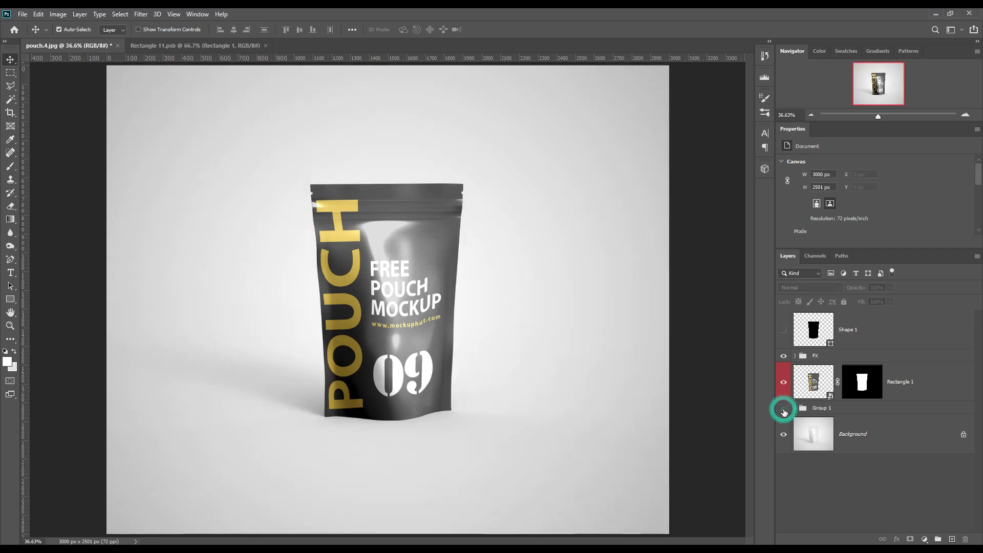
{"action": "left_click", "coordinate": [784, 408]}
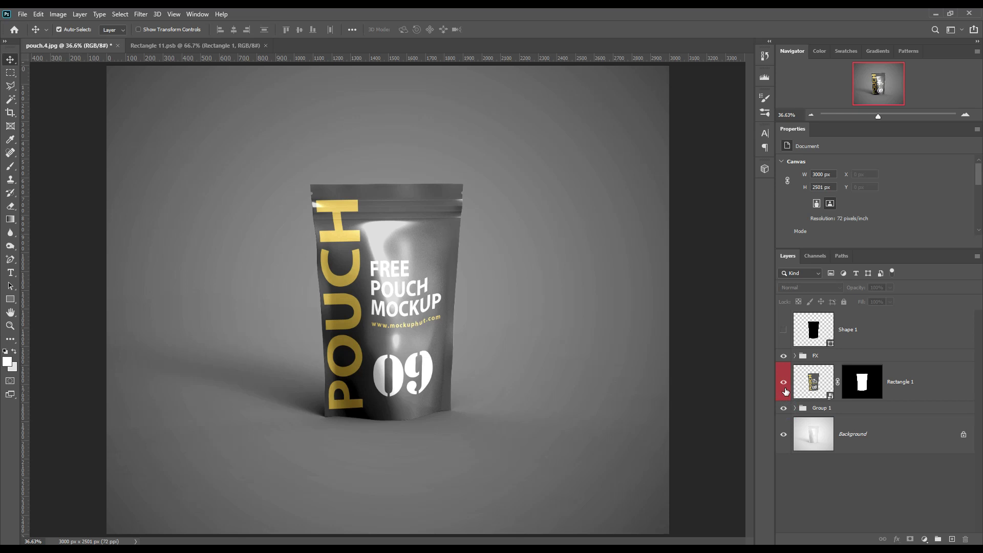
{"action": "left_click", "coordinate": [784, 382]}
{"action": "left_click", "coordinate": [784, 382]}
{"action": "left_click", "coordinate": [784, 356]}
{"action": "left_click", "coordinate": [783, 356]}
{"action": "left_click", "coordinate": [884, 475]}
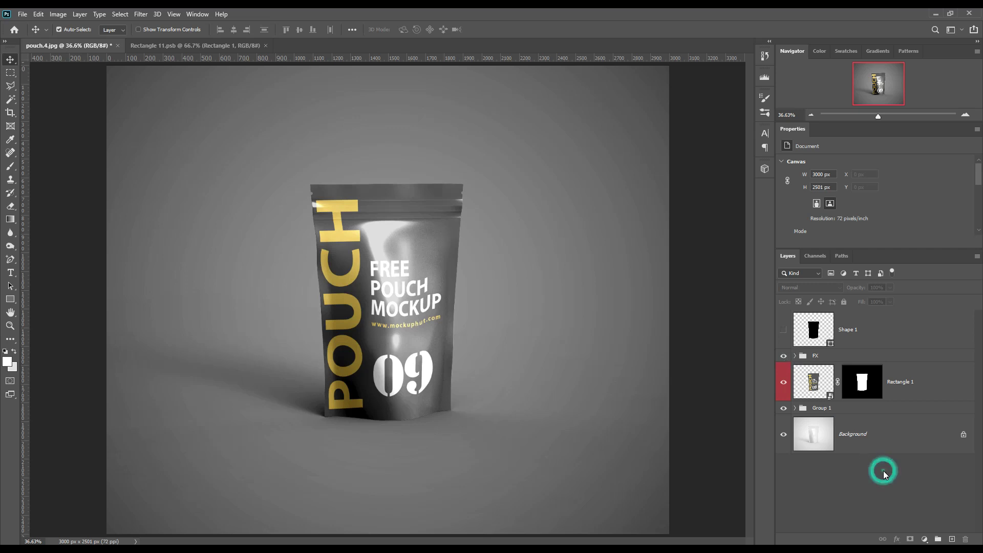